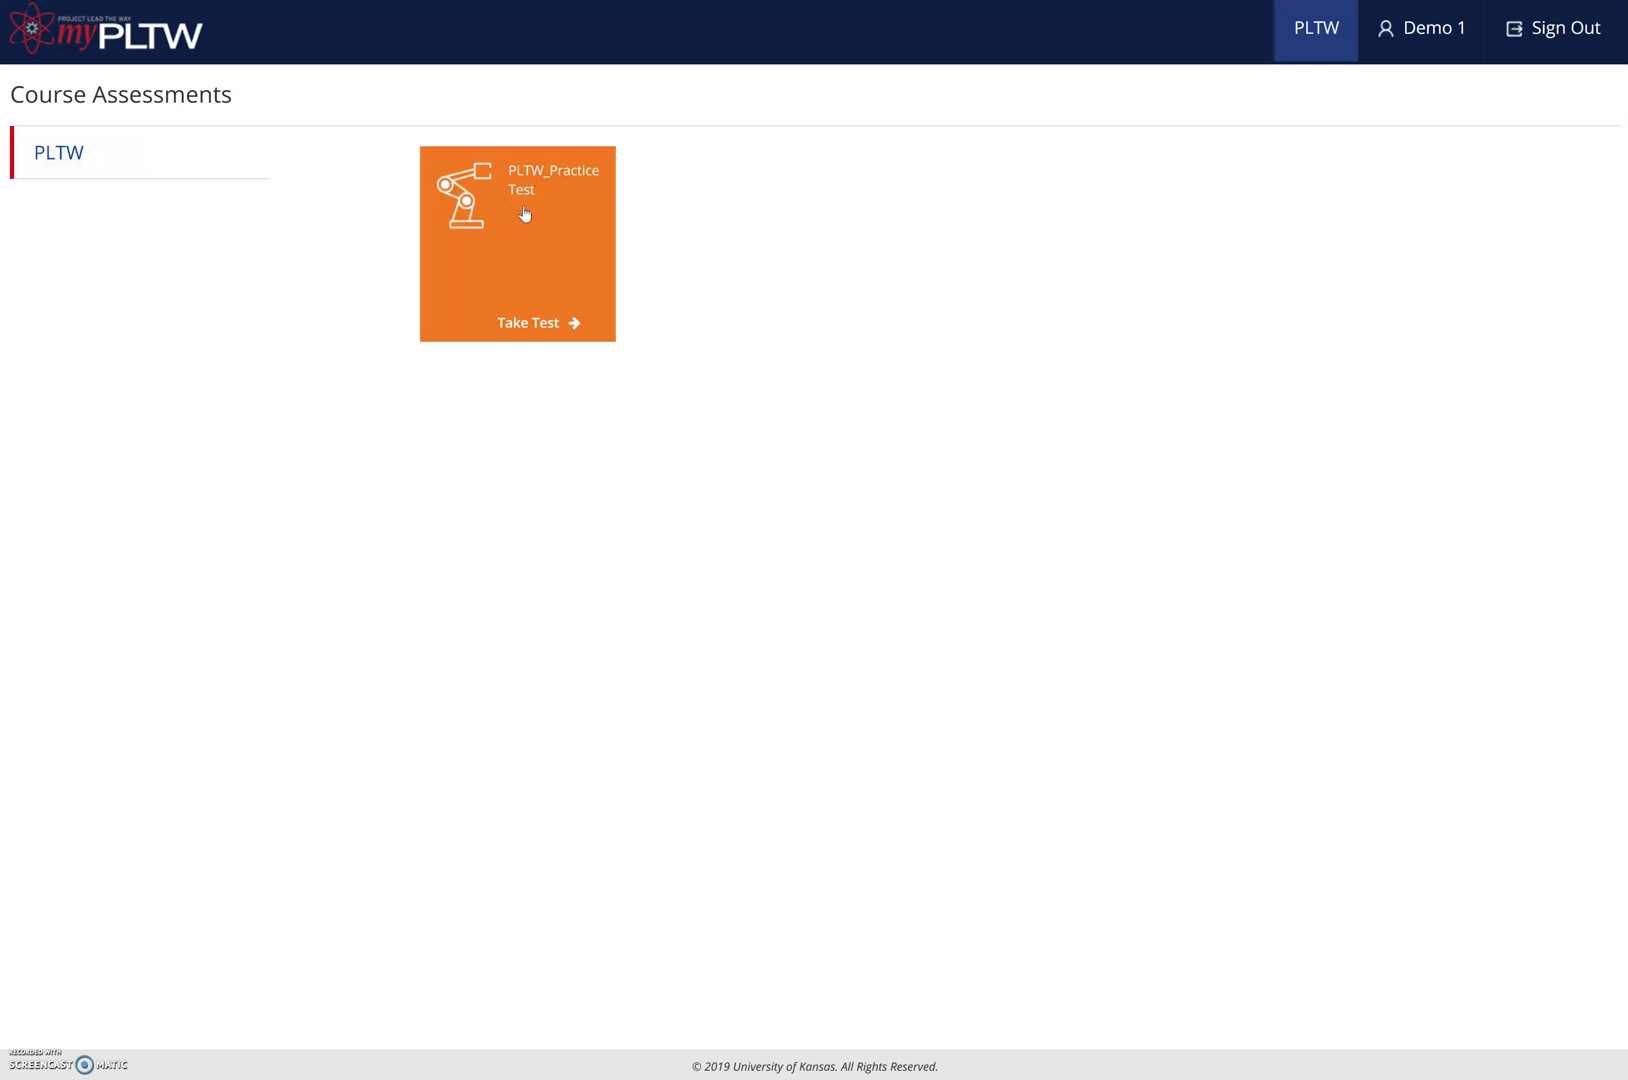
Step: Launch the PLTW_Practice Test from the Course Assessments list
{"action": "left_click", "coordinate": [523, 209]}
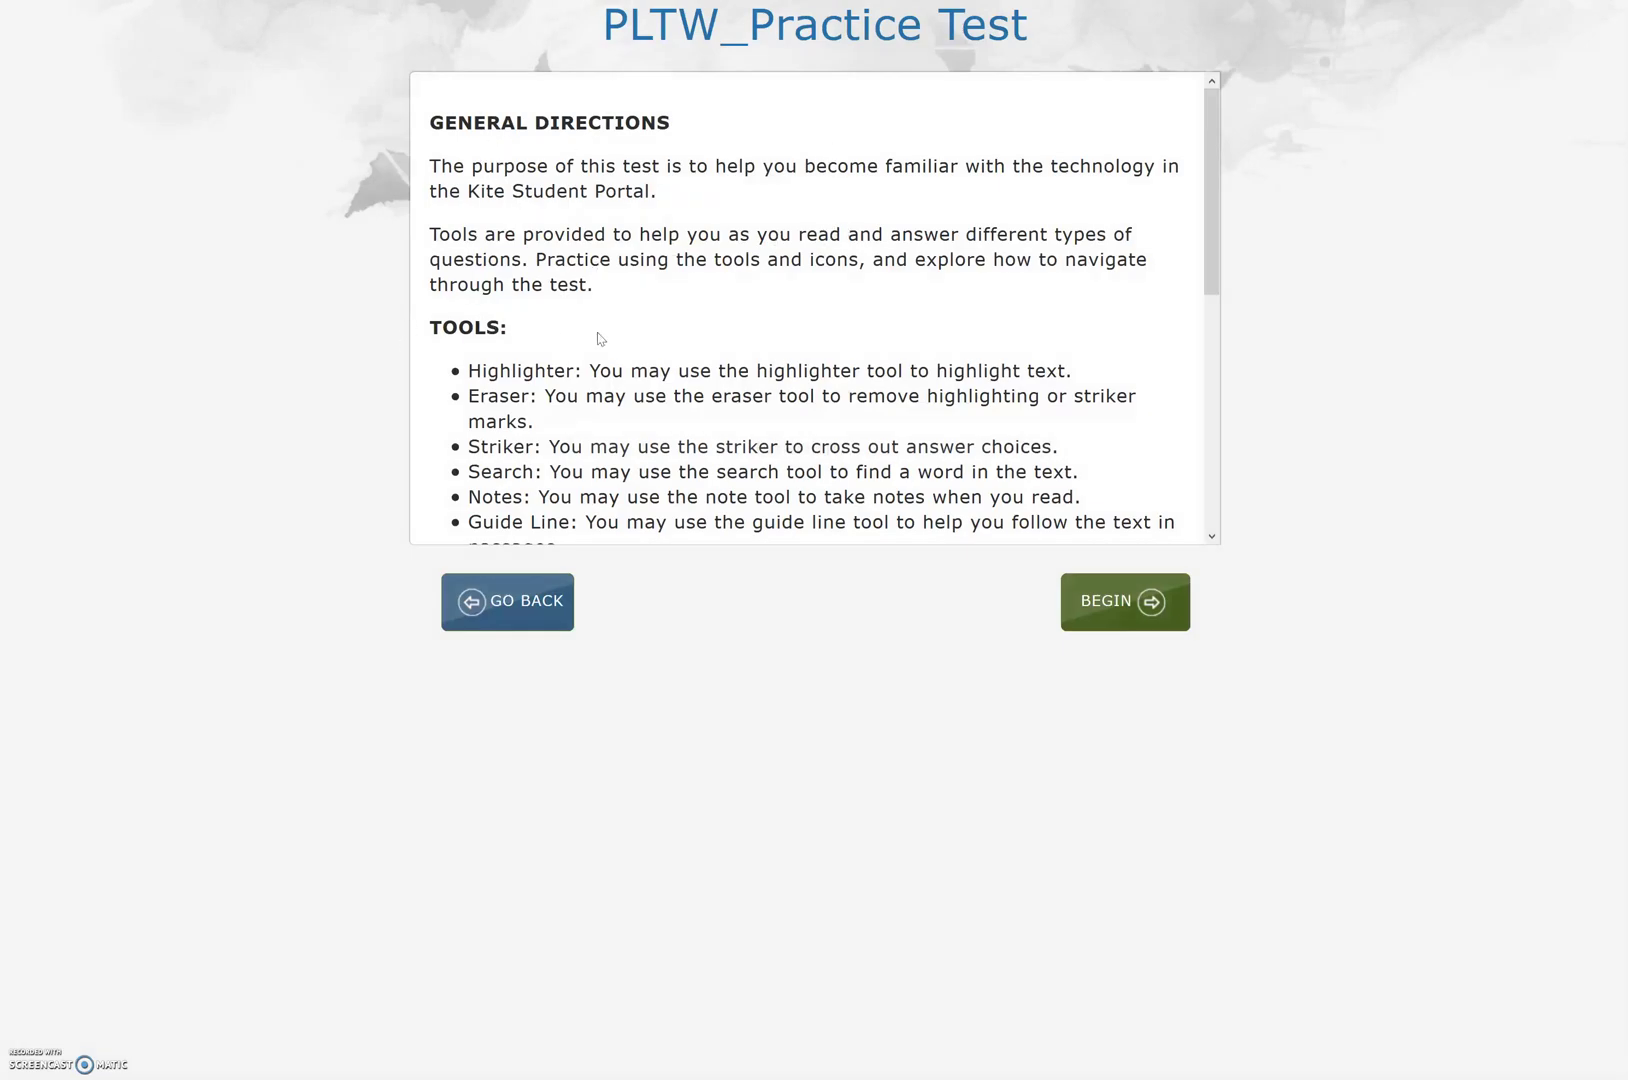
Step: Scroll through the General Directions box and begin the practice test
{"action": "left_click_drag", "start_coordinate": [1209, 290], "coordinate": [1208, 417]}
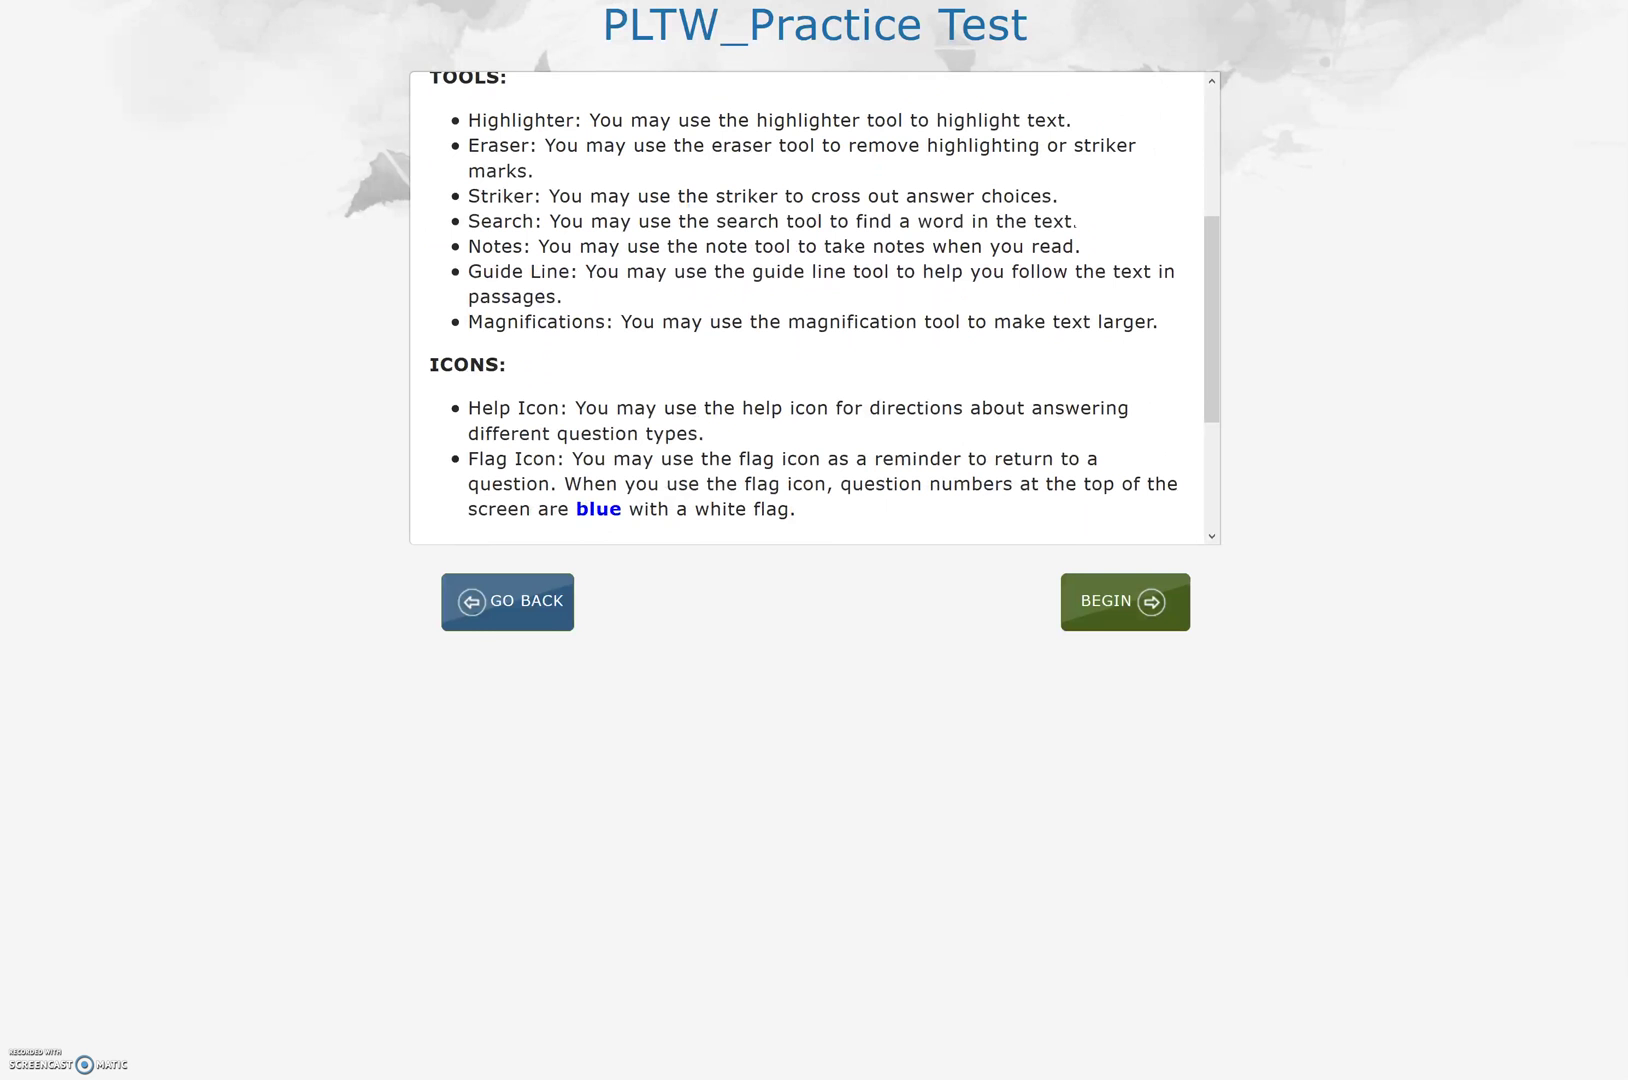
{"action": "scroll", "coordinate": [814, 300], "scroll_direction": "up", "scroll_amount": 1}
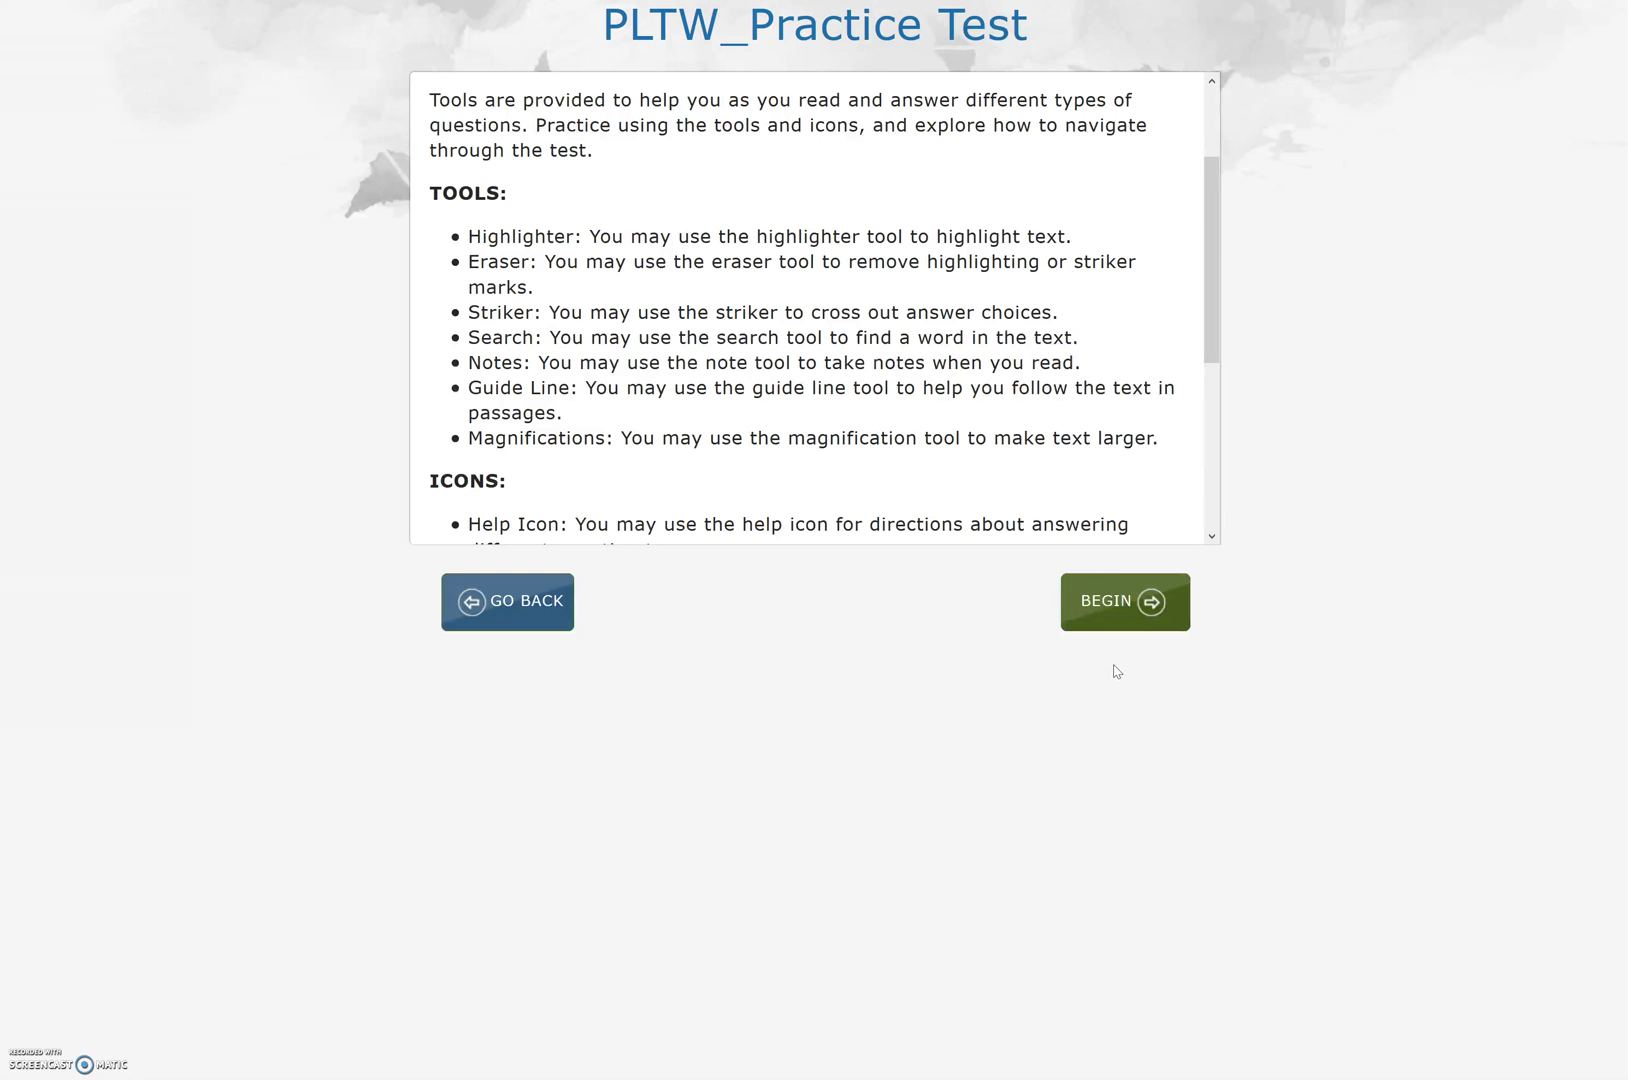
{"action": "left_click", "coordinate": [1138, 606]}
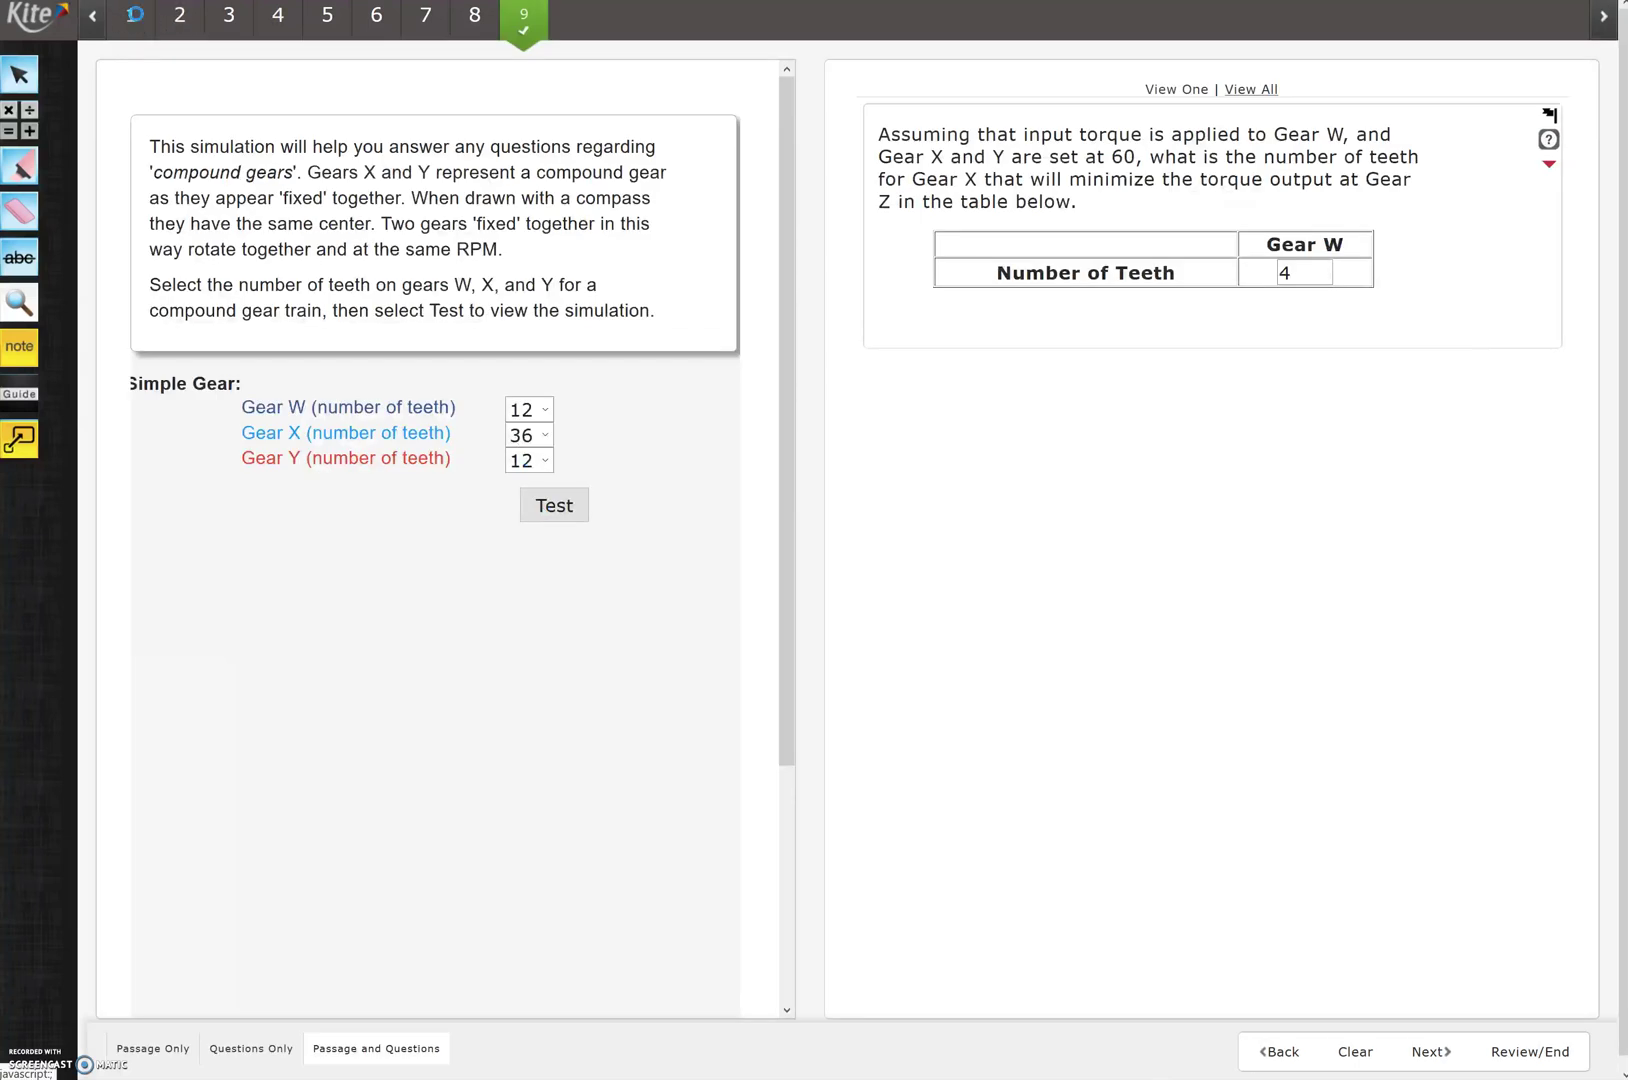
Step: Visit questions 9, 2, 3, 1 and 9, then shift the question strip right and back left
{"action": "left_click", "coordinate": [140, 21]}
{"action": "left_click", "coordinate": [172, 18]}
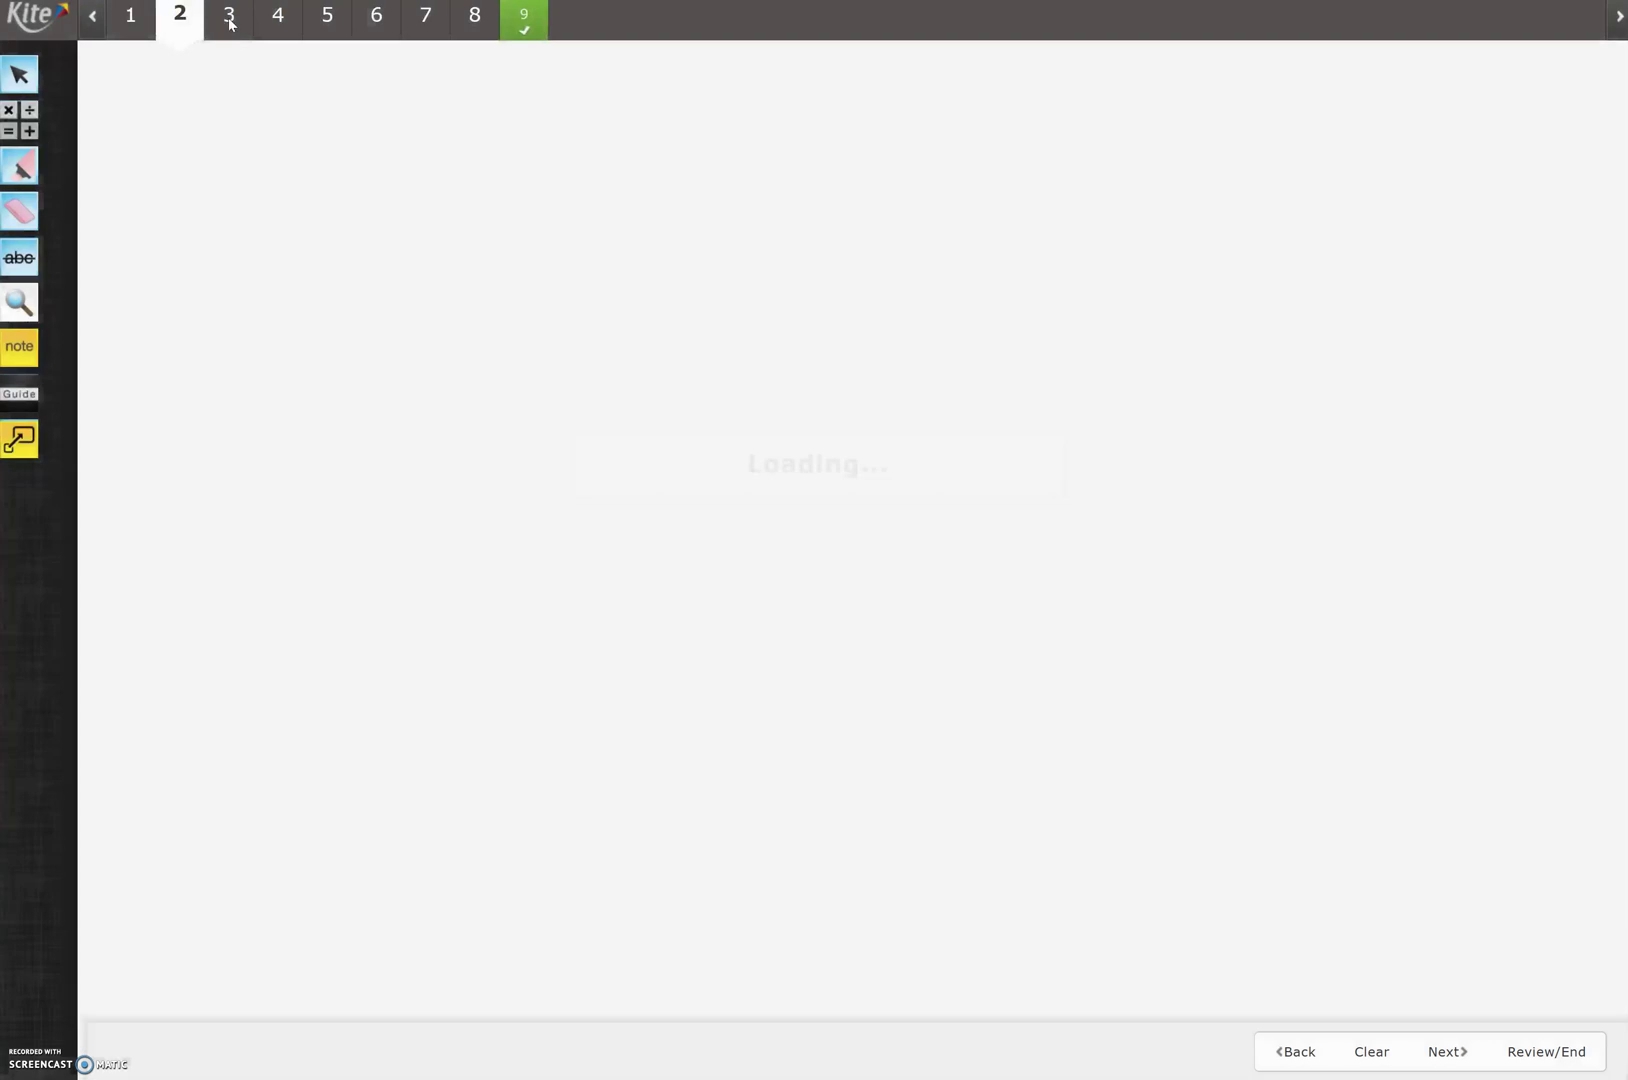
{"action": "left_click", "coordinate": [238, 22]}
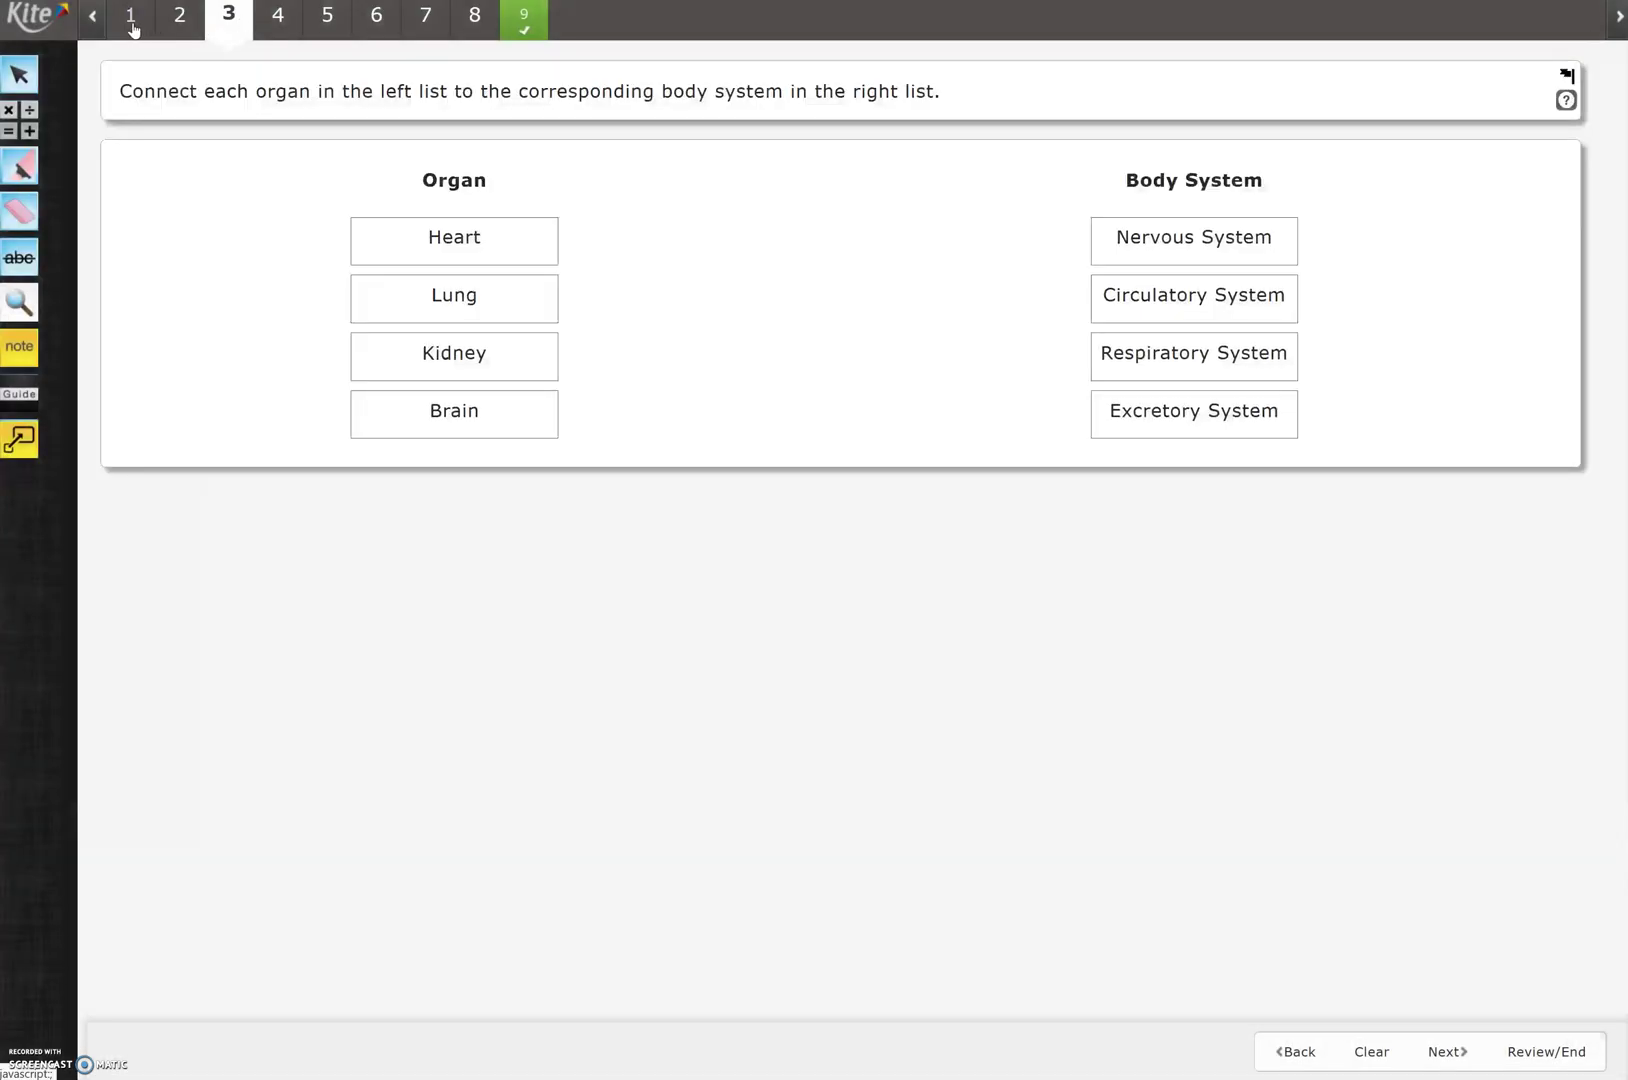
{"action": "left_click", "coordinate": [133, 28]}
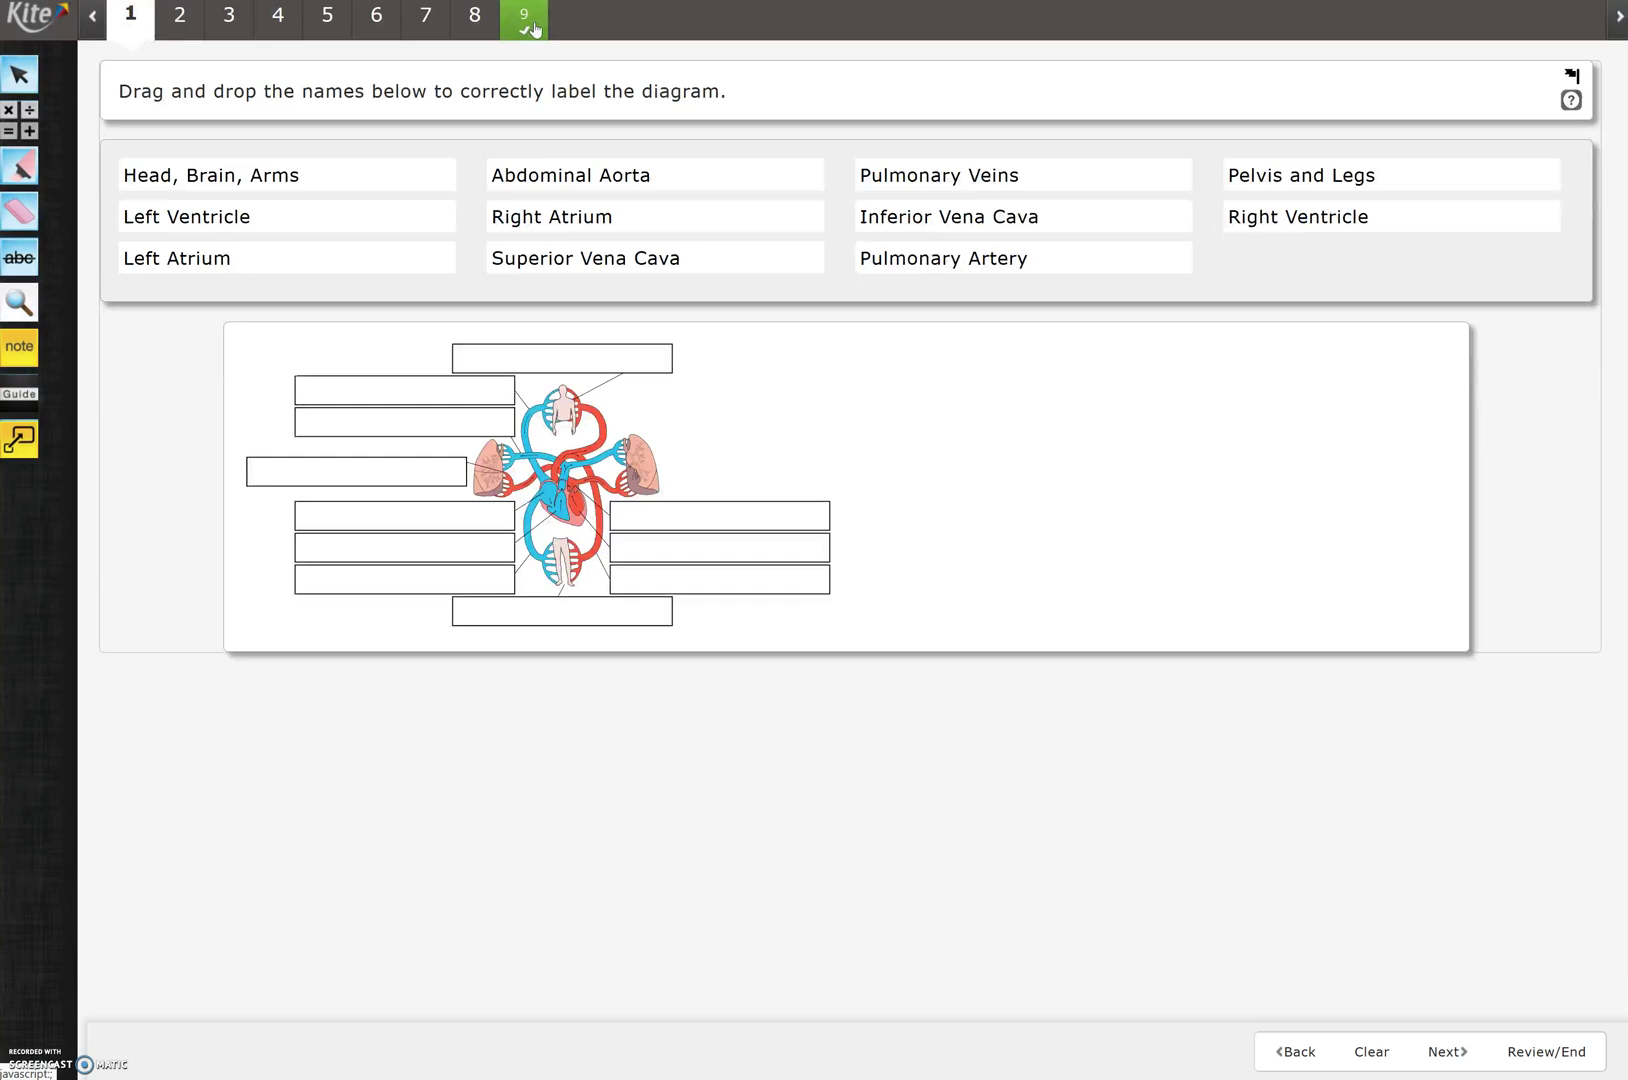
{"action": "left_click", "coordinate": [535, 30]}
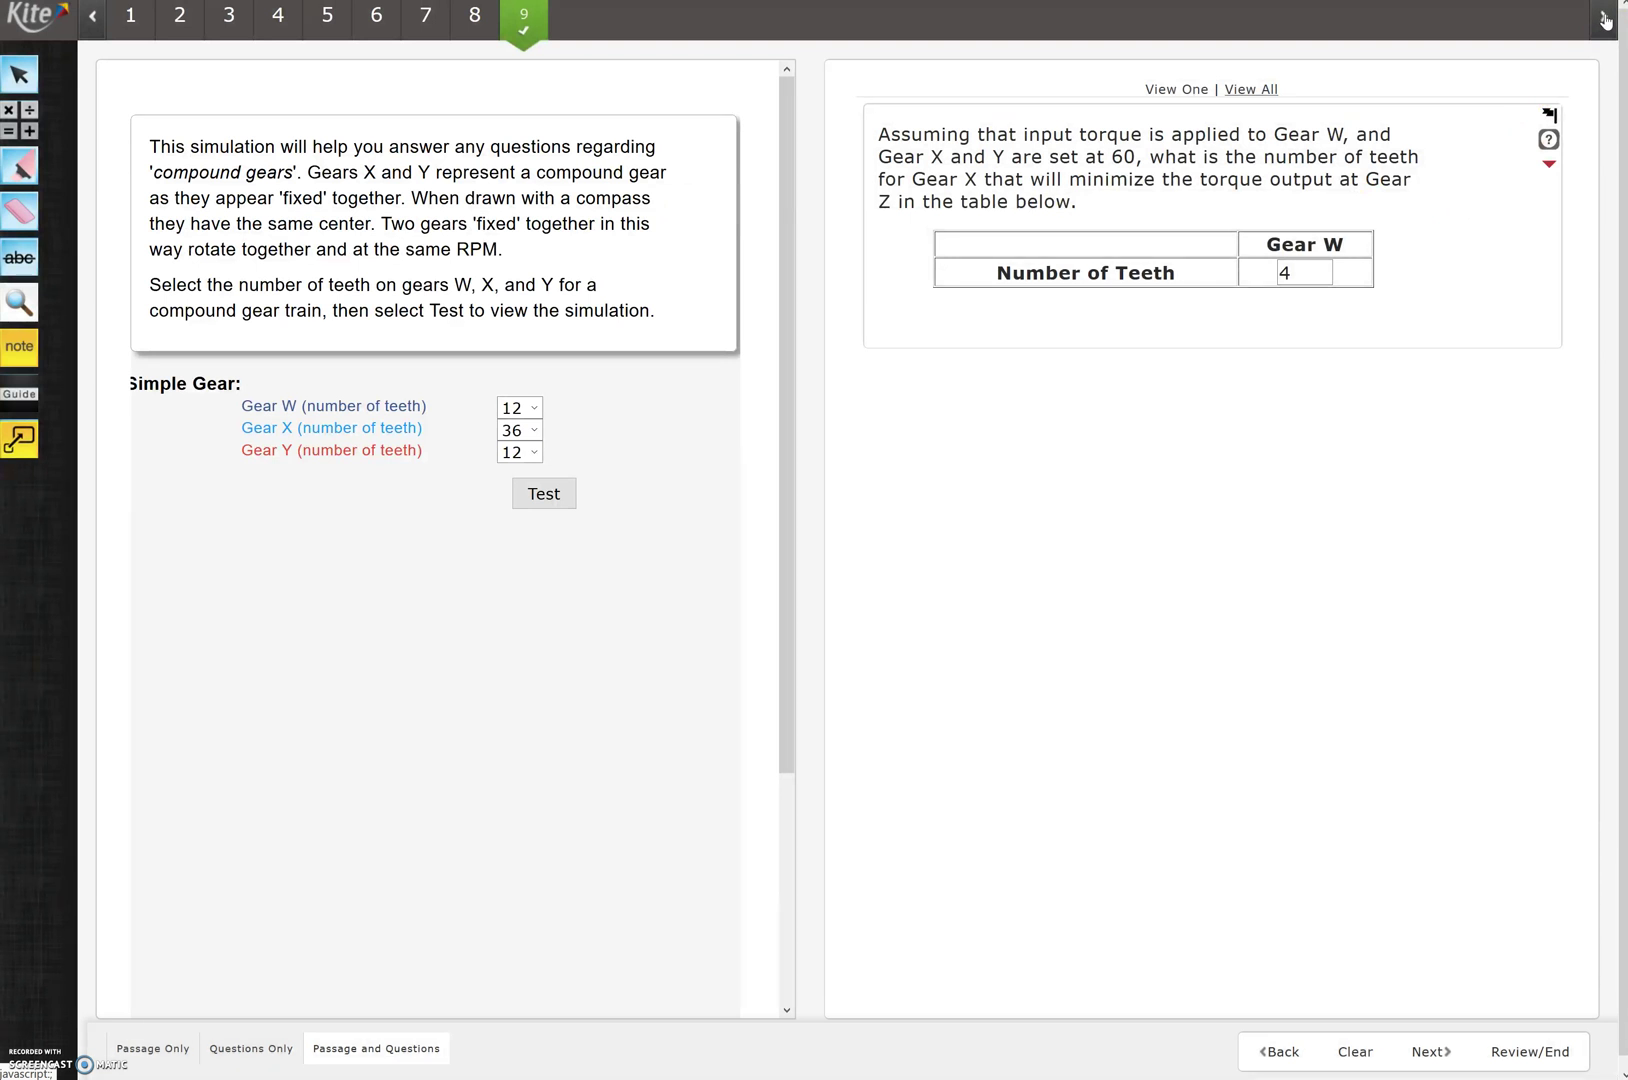
{"action": "left_click", "coordinate": [1604, 18]}
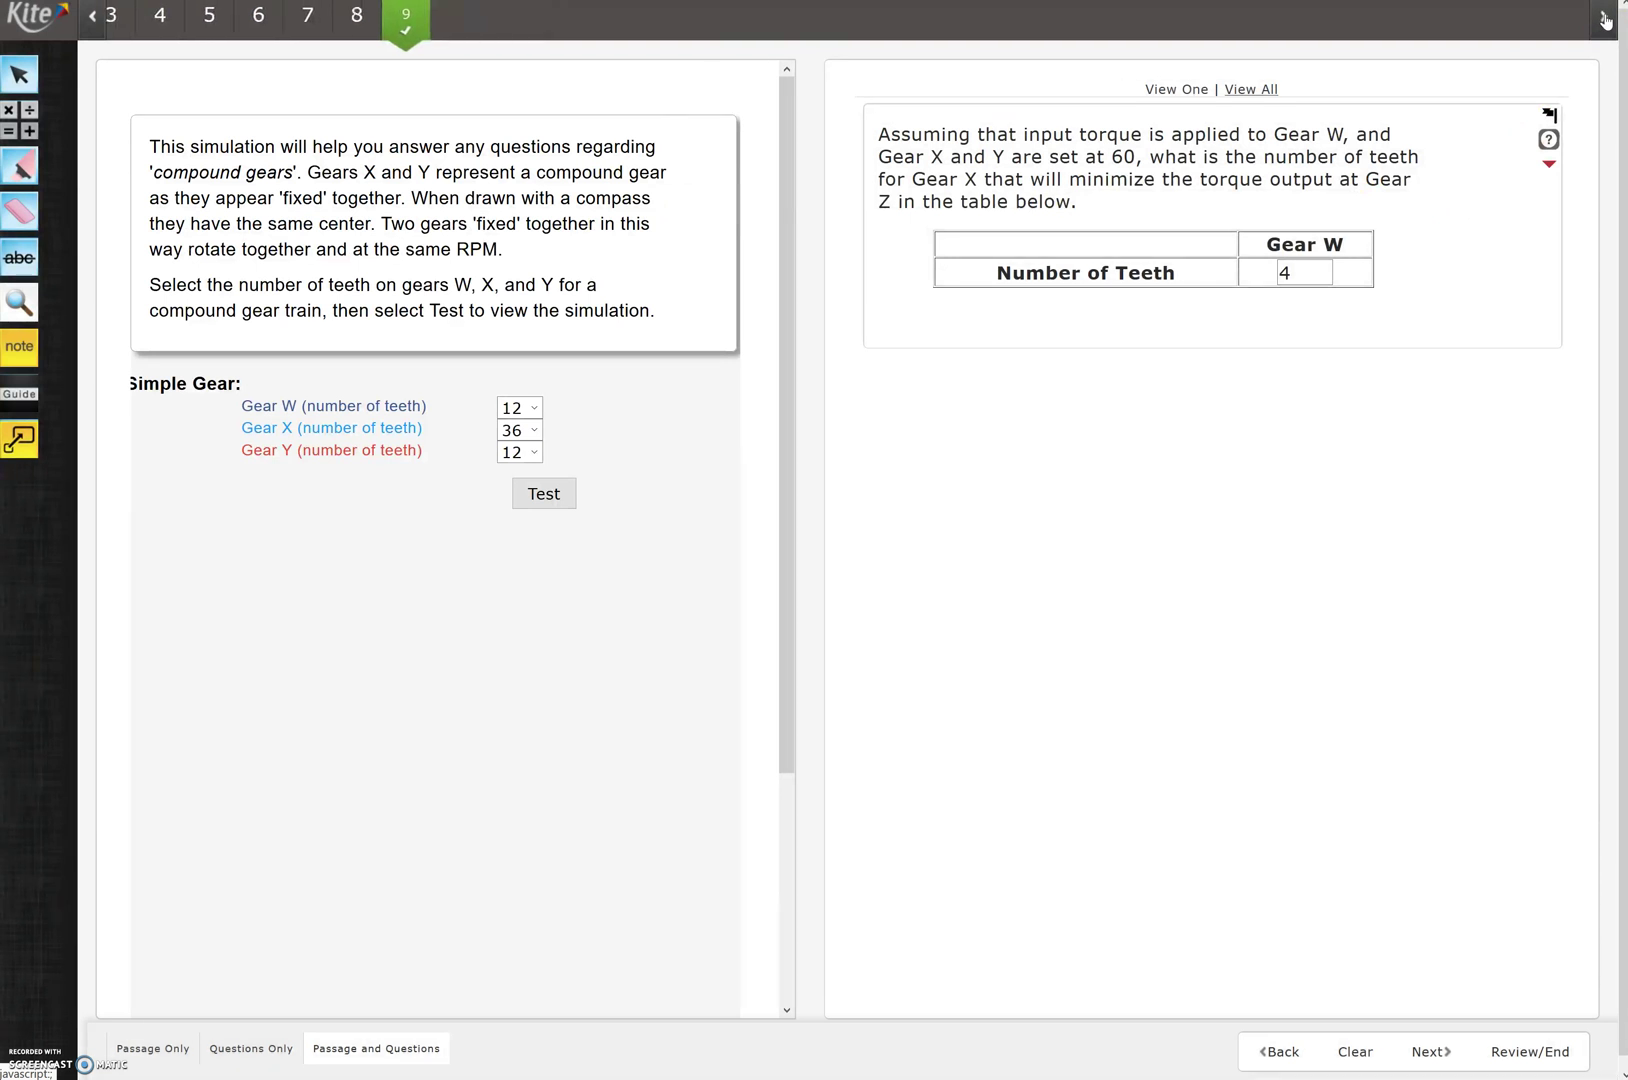
{"action": "left_click", "coordinate": [92, 18]}
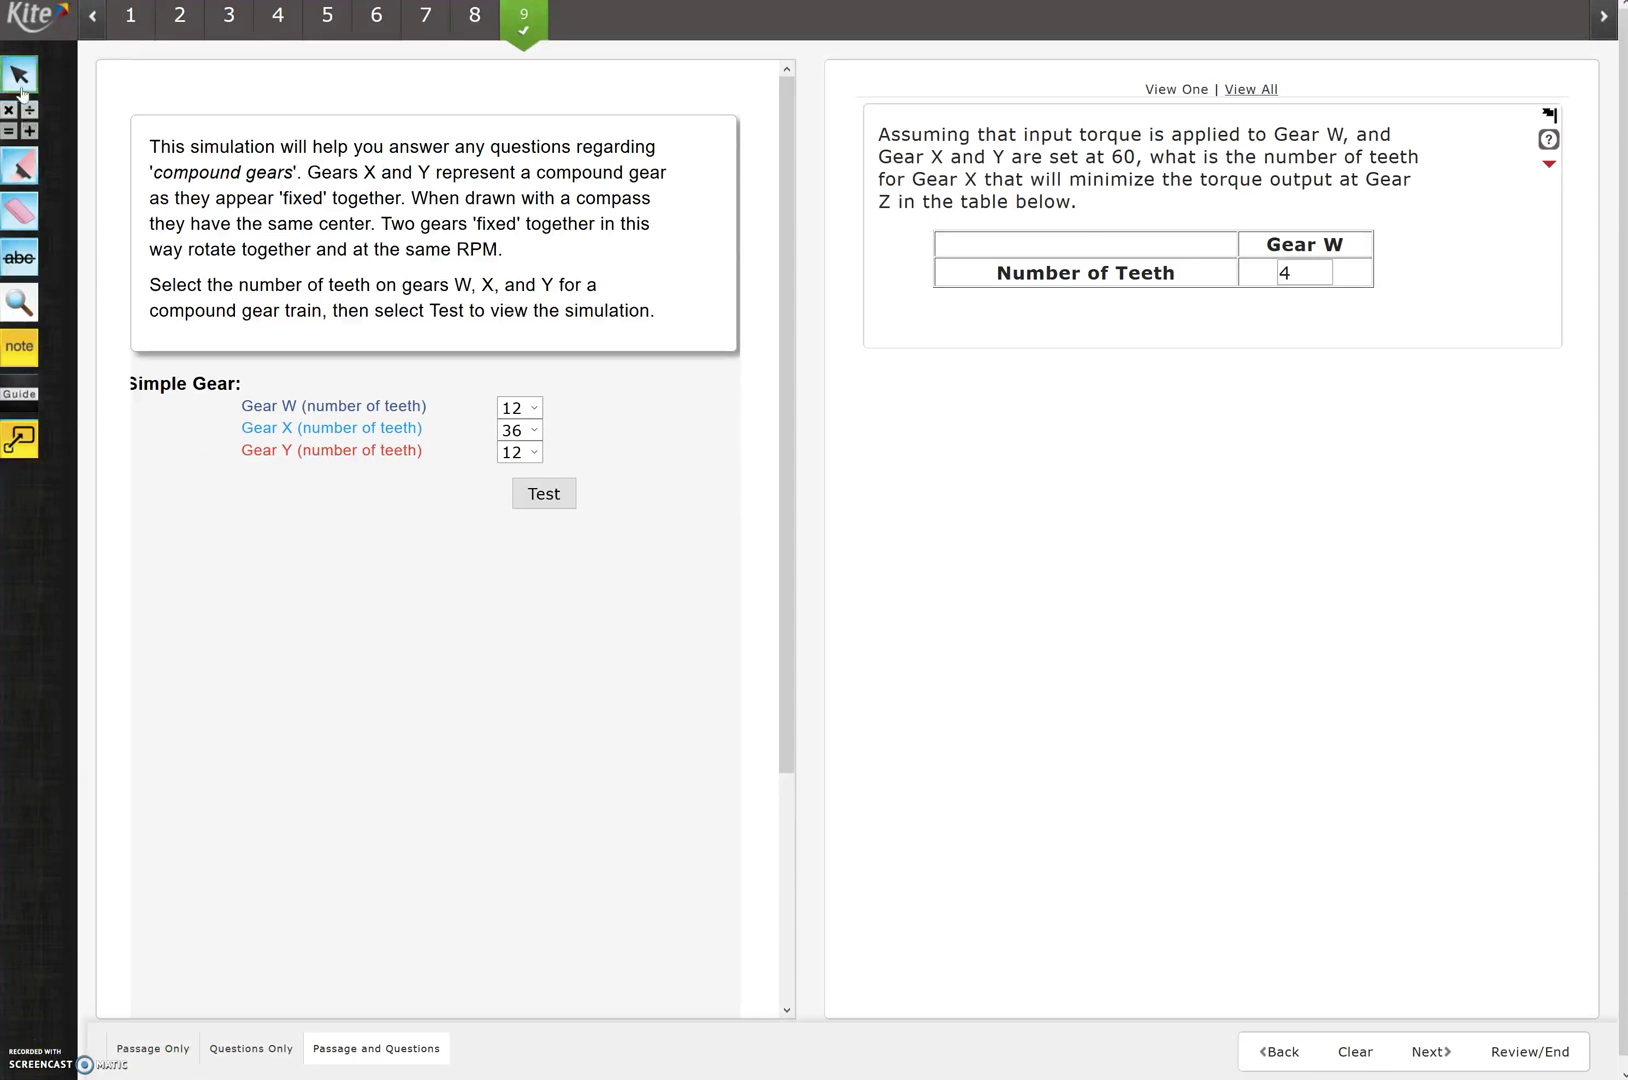
Step: Go to question 1, try the Eraser tool, then switch back to the select arrow
{"action": "left_click", "coordinate": [20, 215]}
{"action": "left_click", "coordinate": [131, 18]}
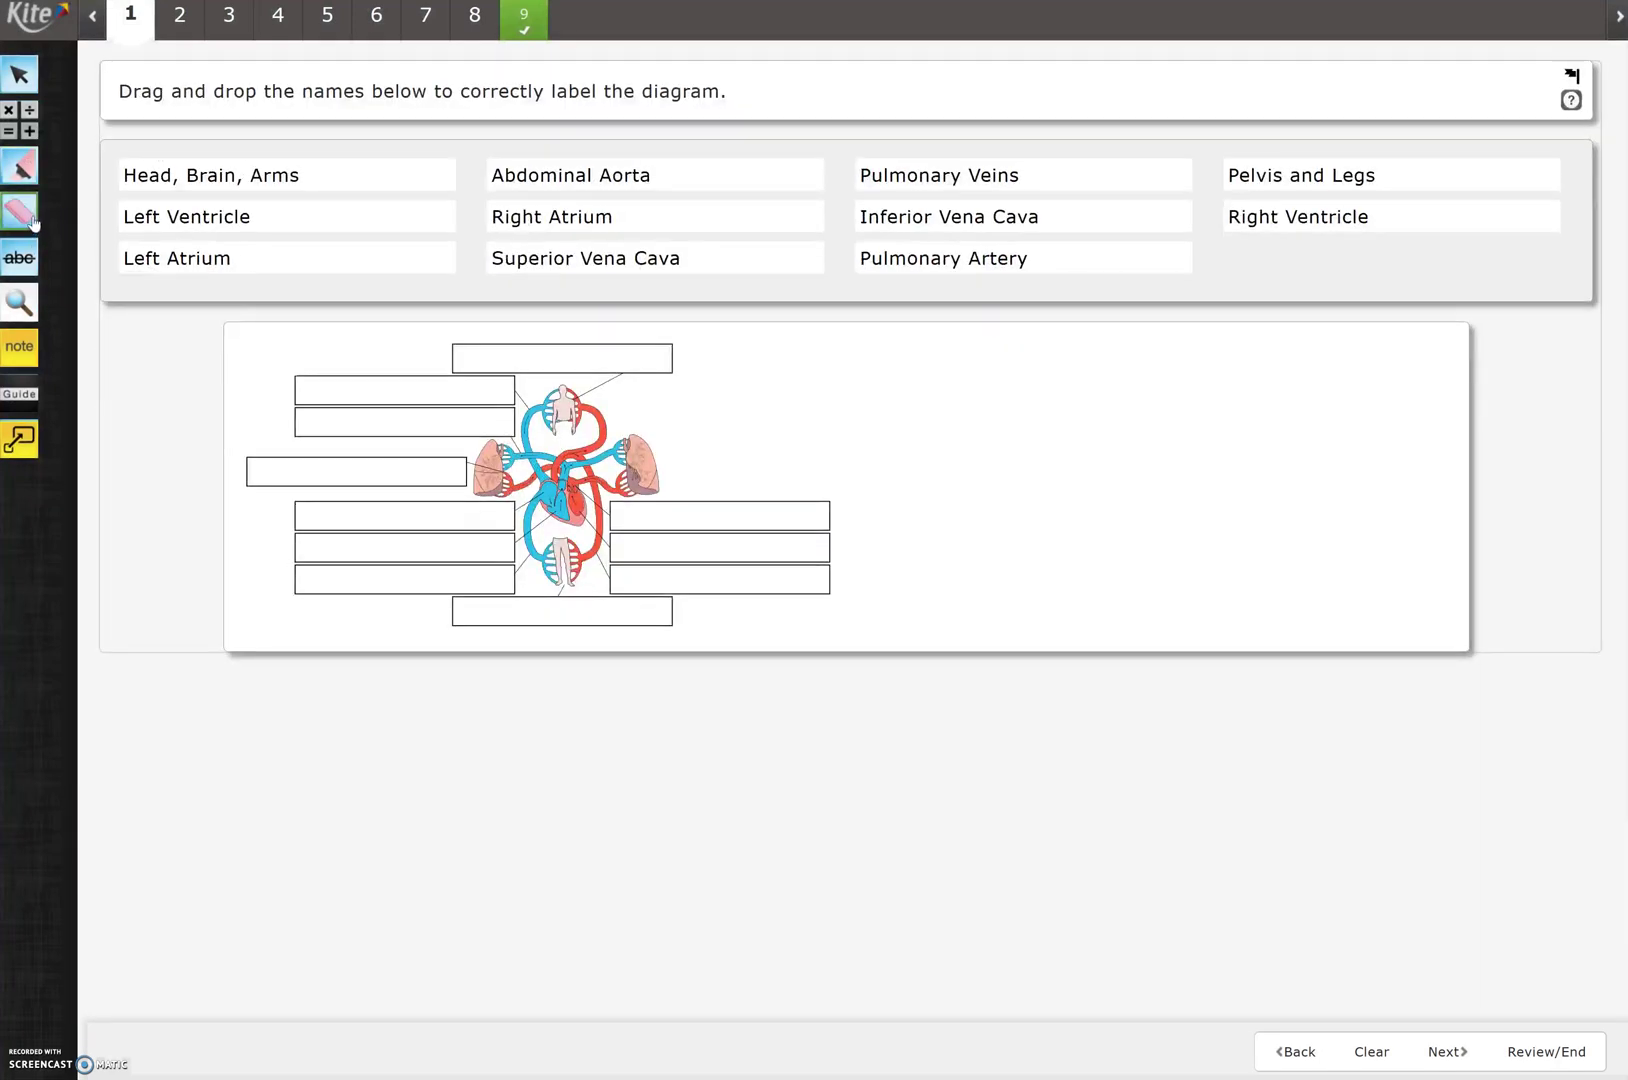
{"action": "left_click", "coordinate": [30, 218]}
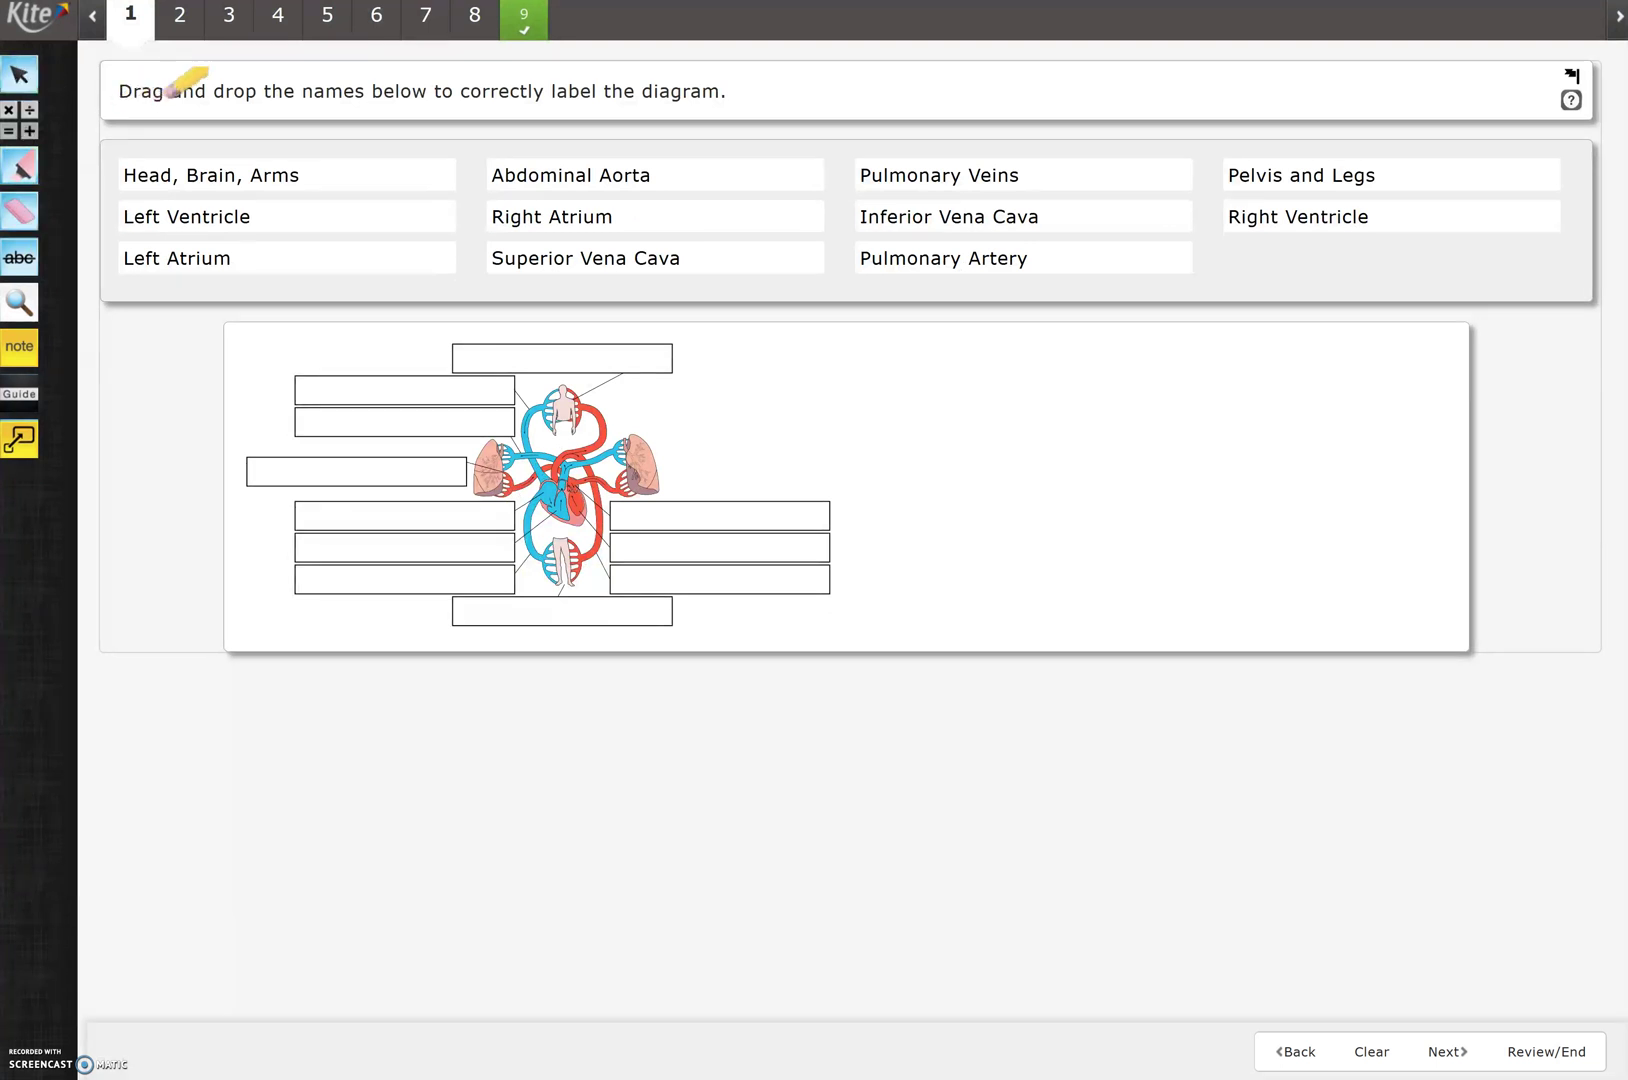
{"action": "left_click", "coordinate": [19, 74]}
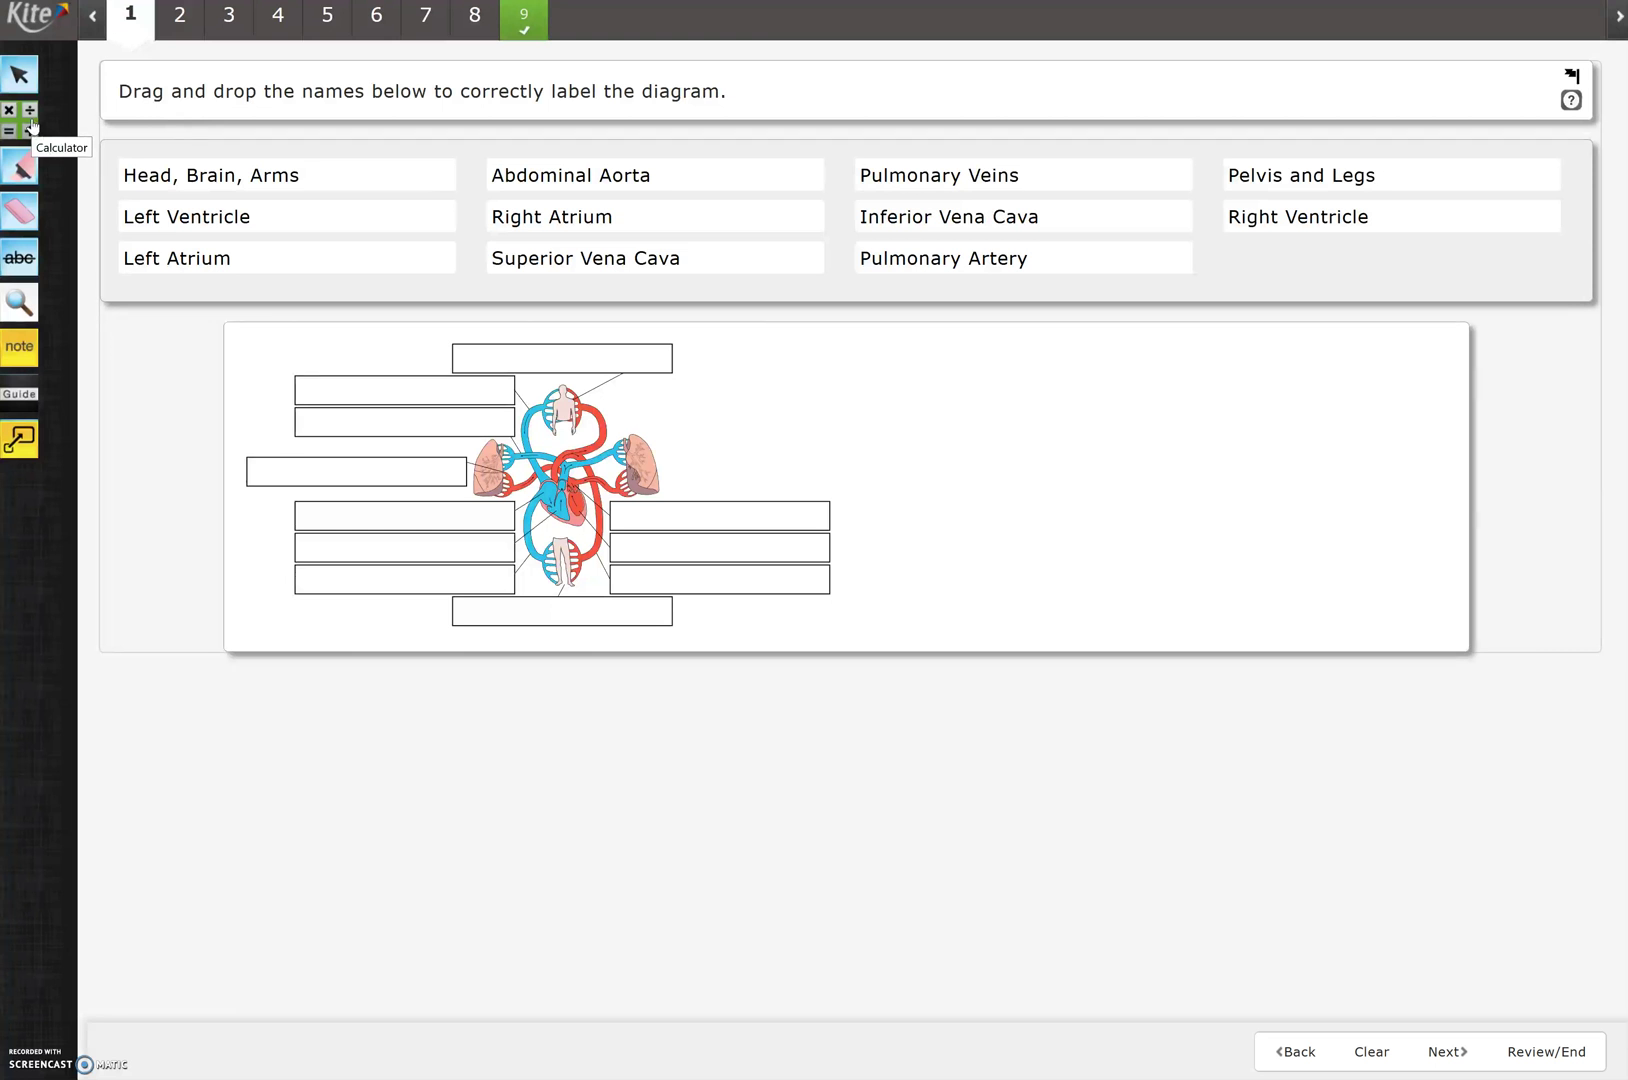
Step: Bring up the calculator from the left toolbar and close it again
{"action": "left_click", "coordinate": [31, 125]}
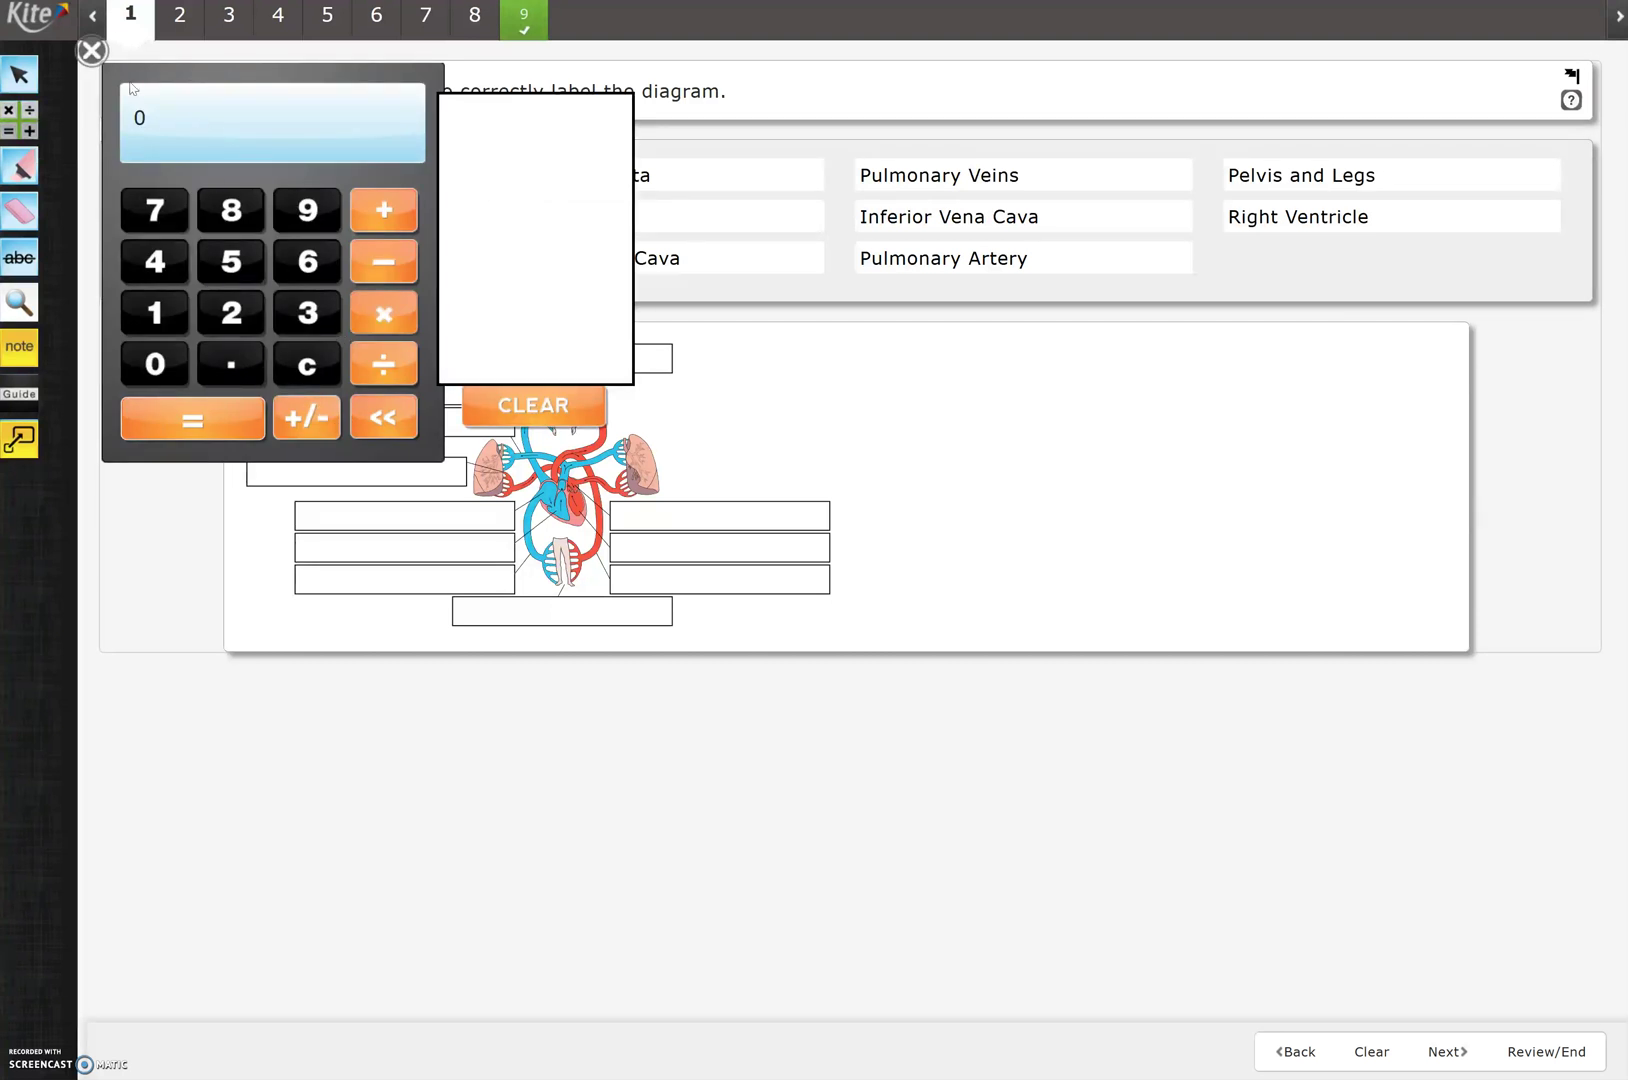
{"action": "left_click", "coordinate": [91, 50]}
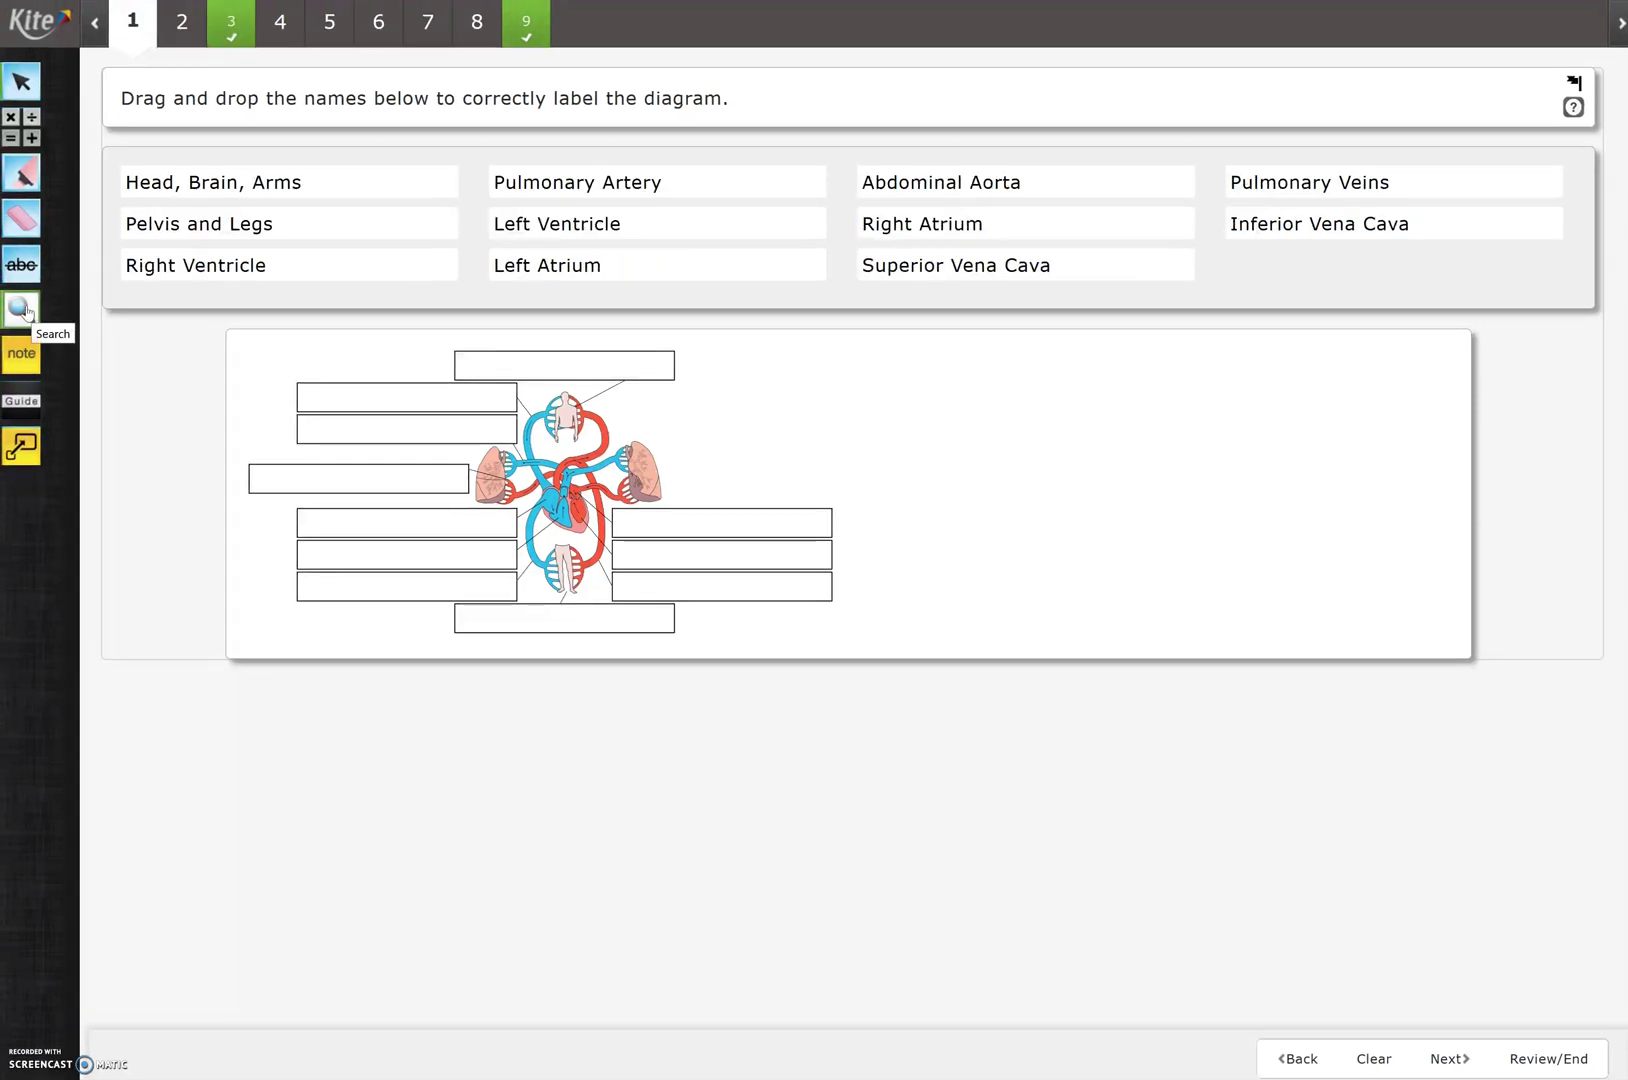
{"action": "left_click", "coordinate": [22, 310]}
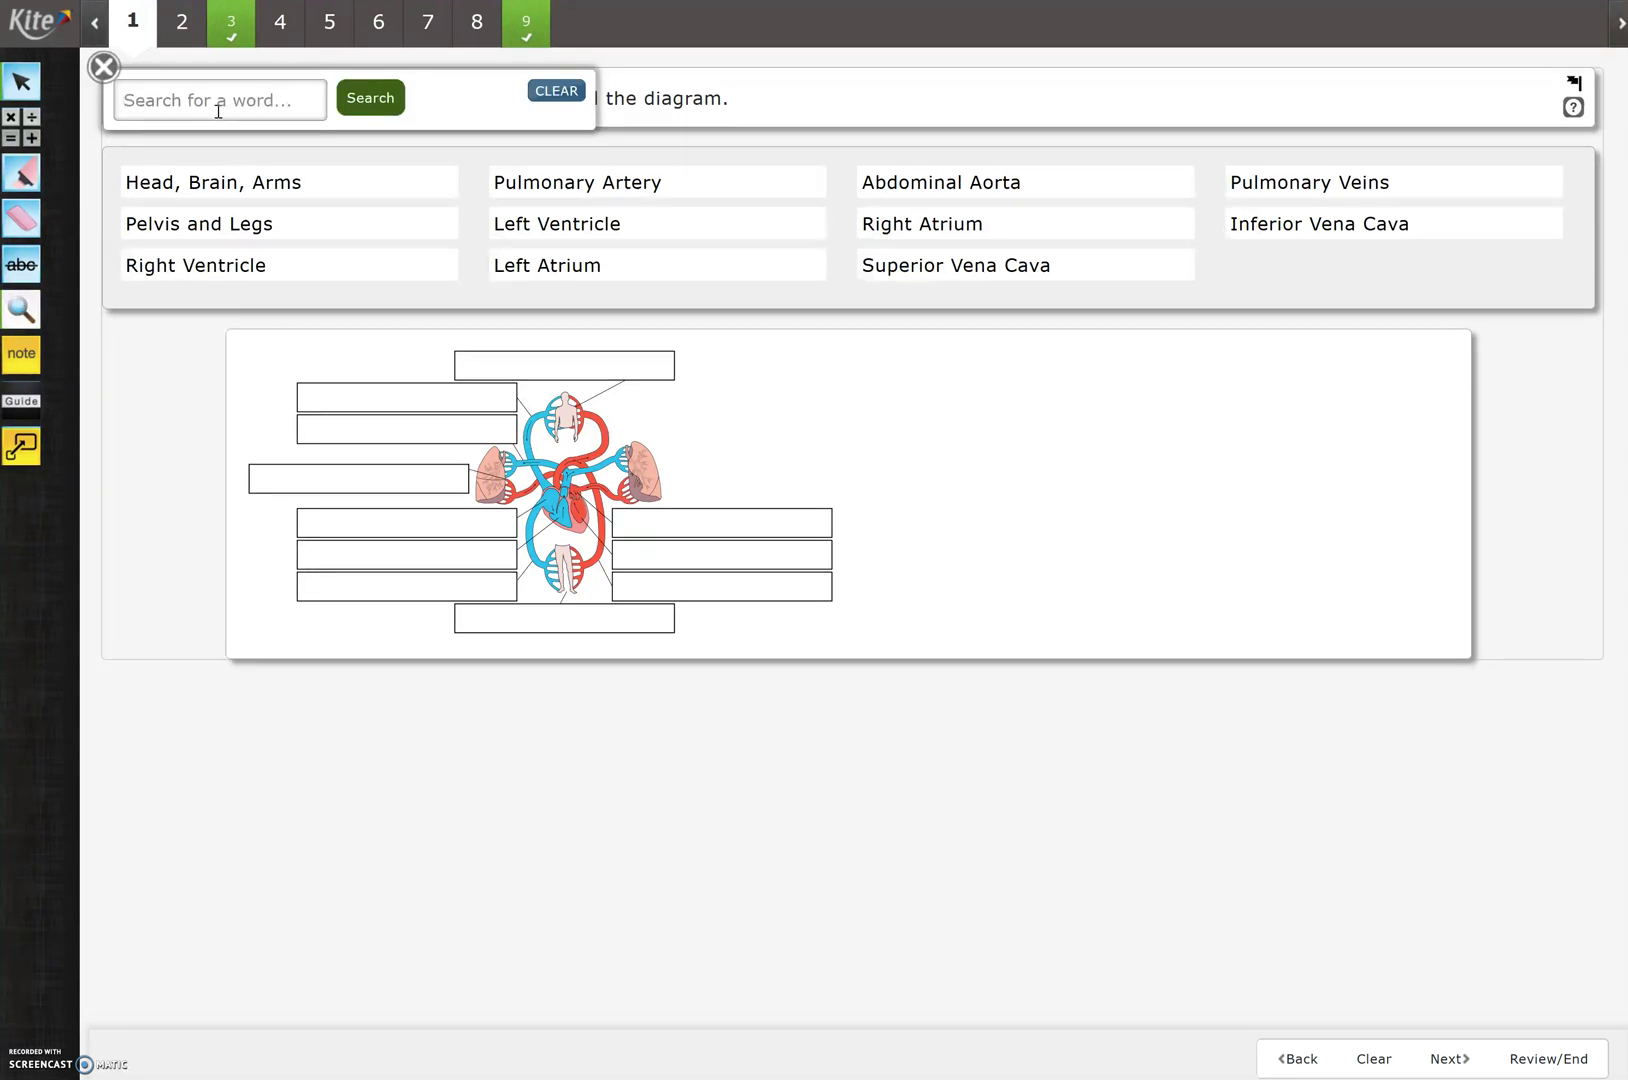
{"action": "type", "text": "head"}
{"action": "left_click", "coordinate": [394, 106]}
{"action": "left_click", "coordinate": [104, 68]}
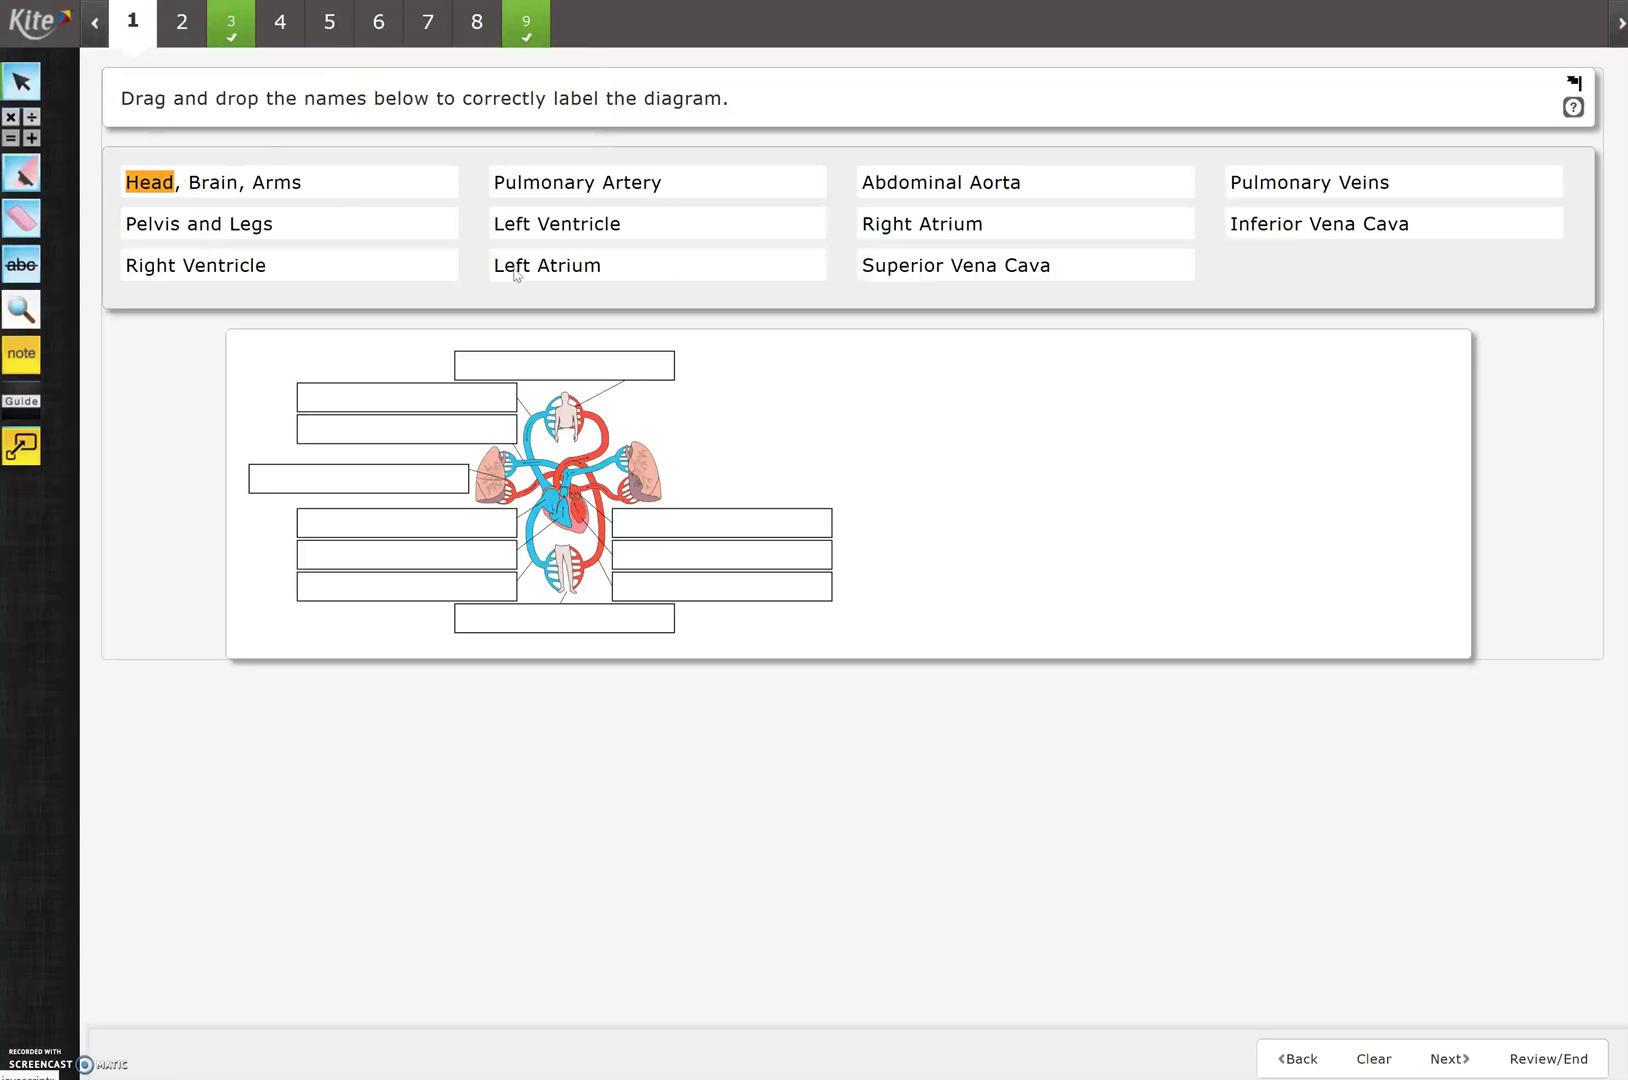
{"action": "left_click", "coordinate": [22, 311]}
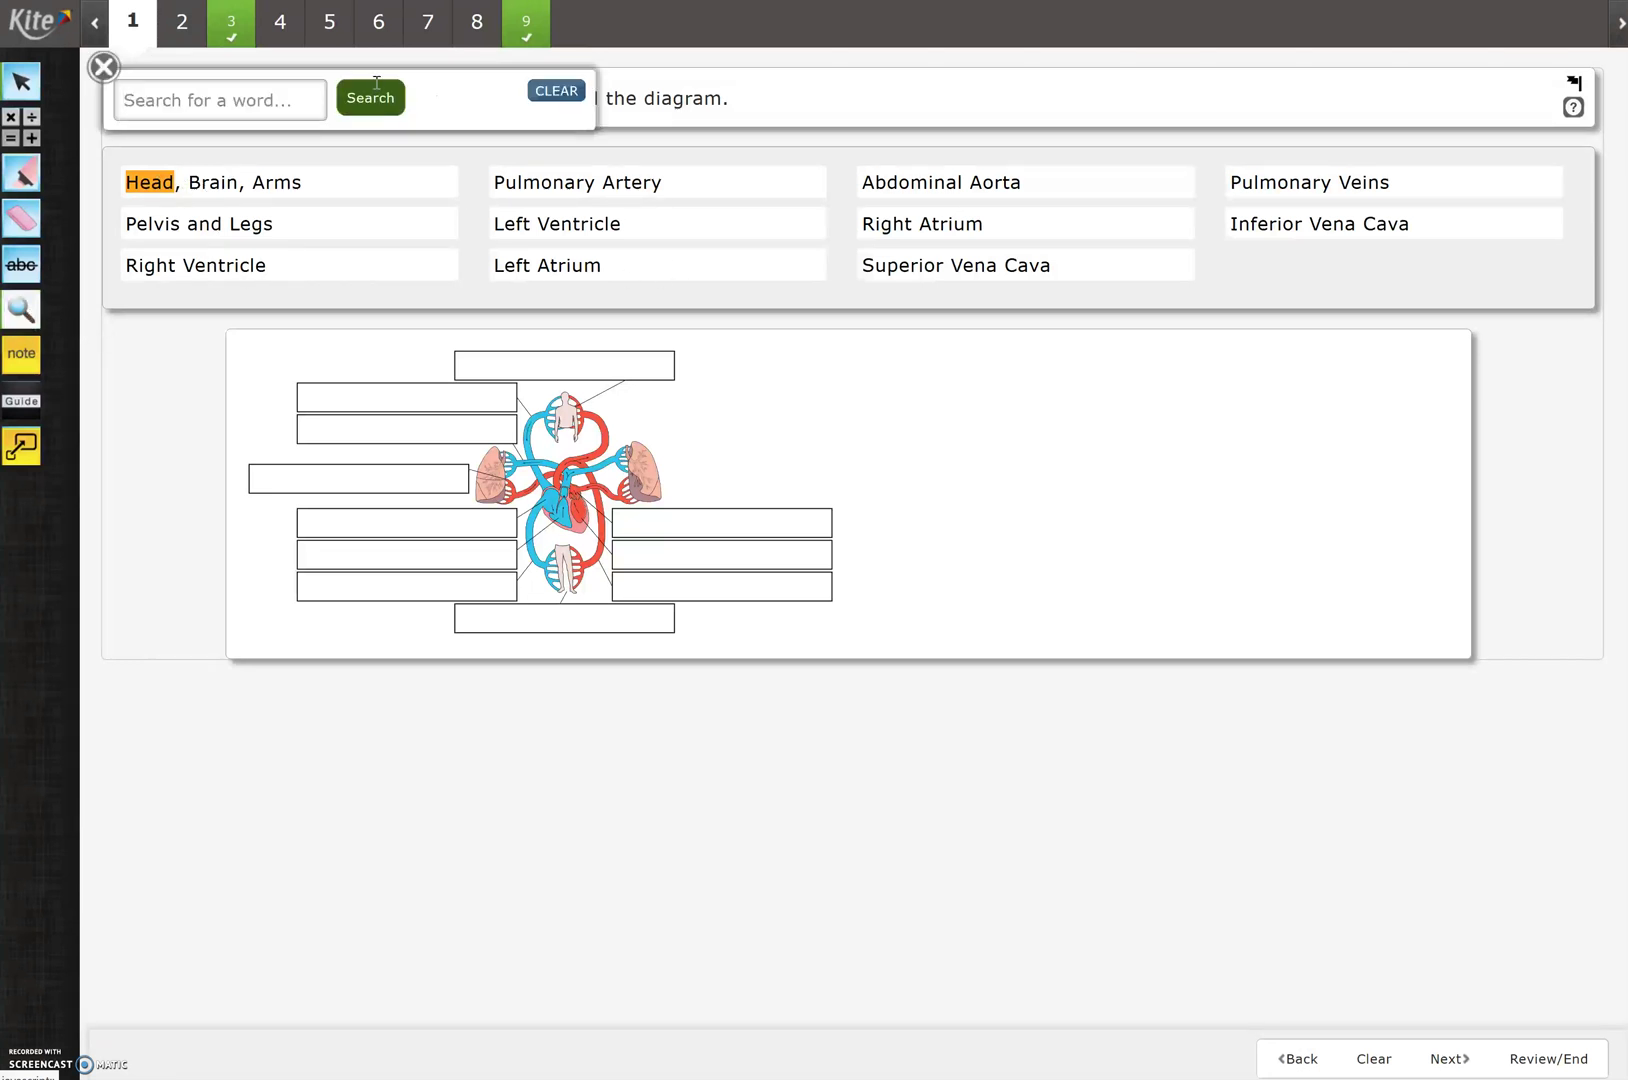
{"action": "left_click", "coordinate": [553, 94]}
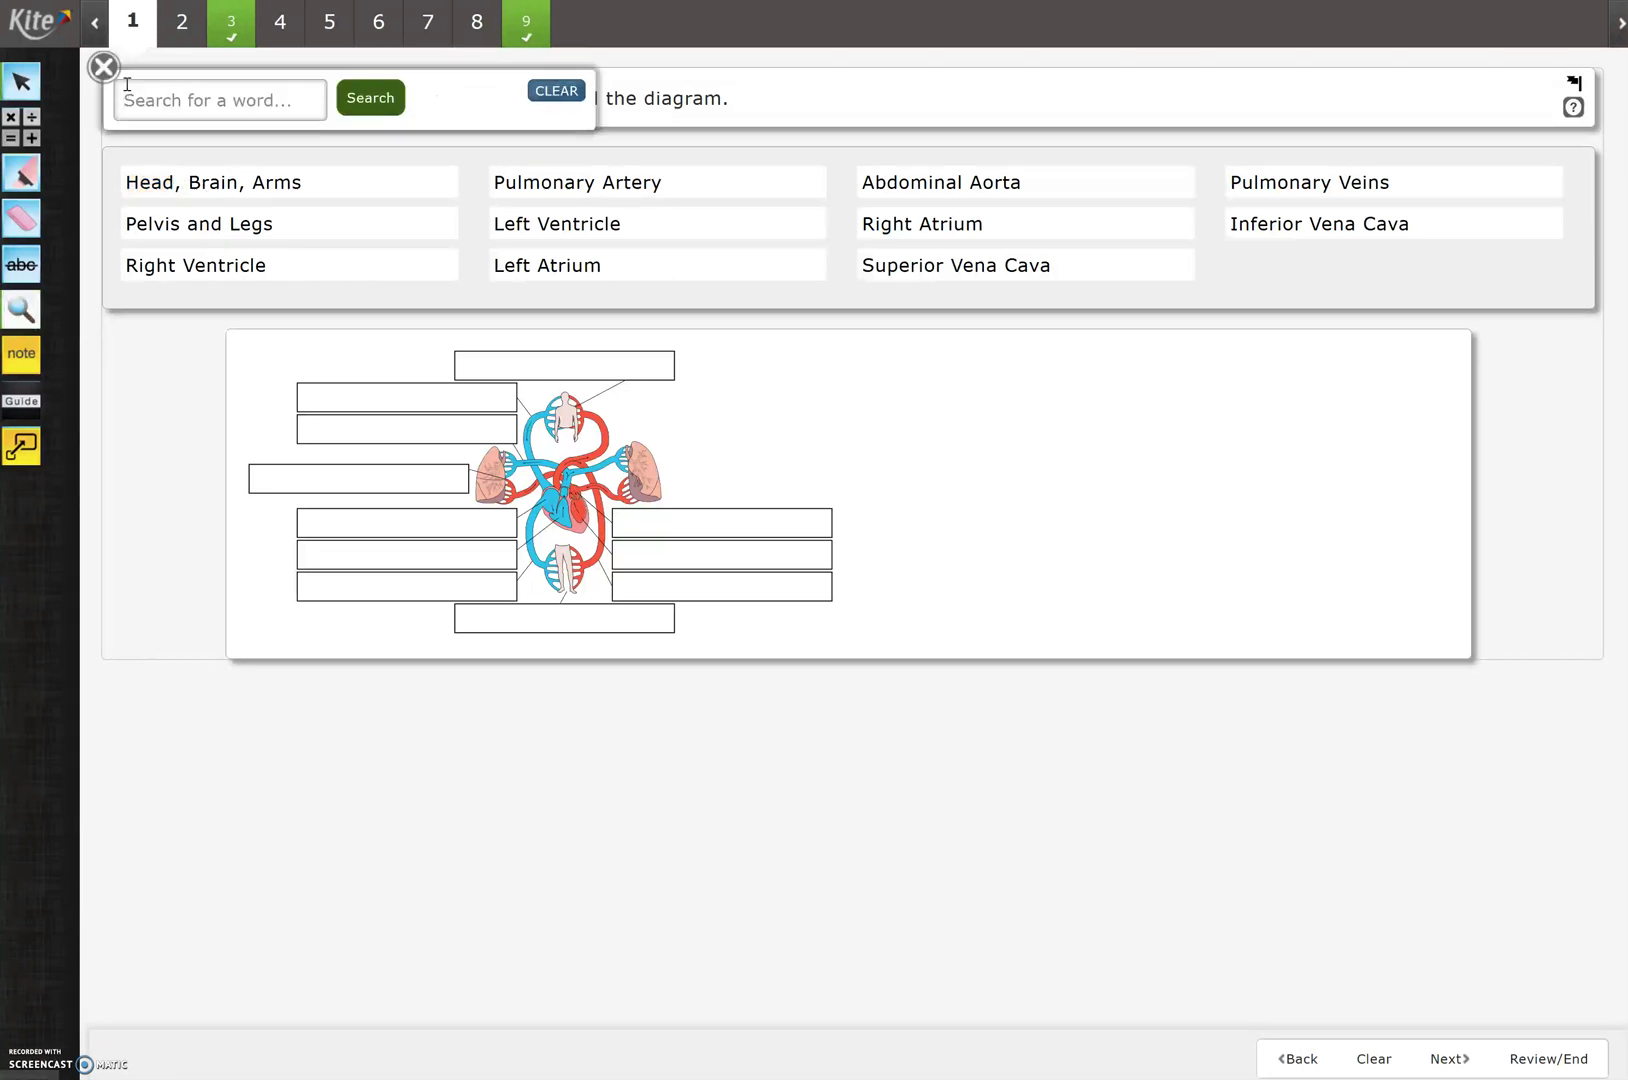
{"action": "left_click", "coordinate": [104, 69]}
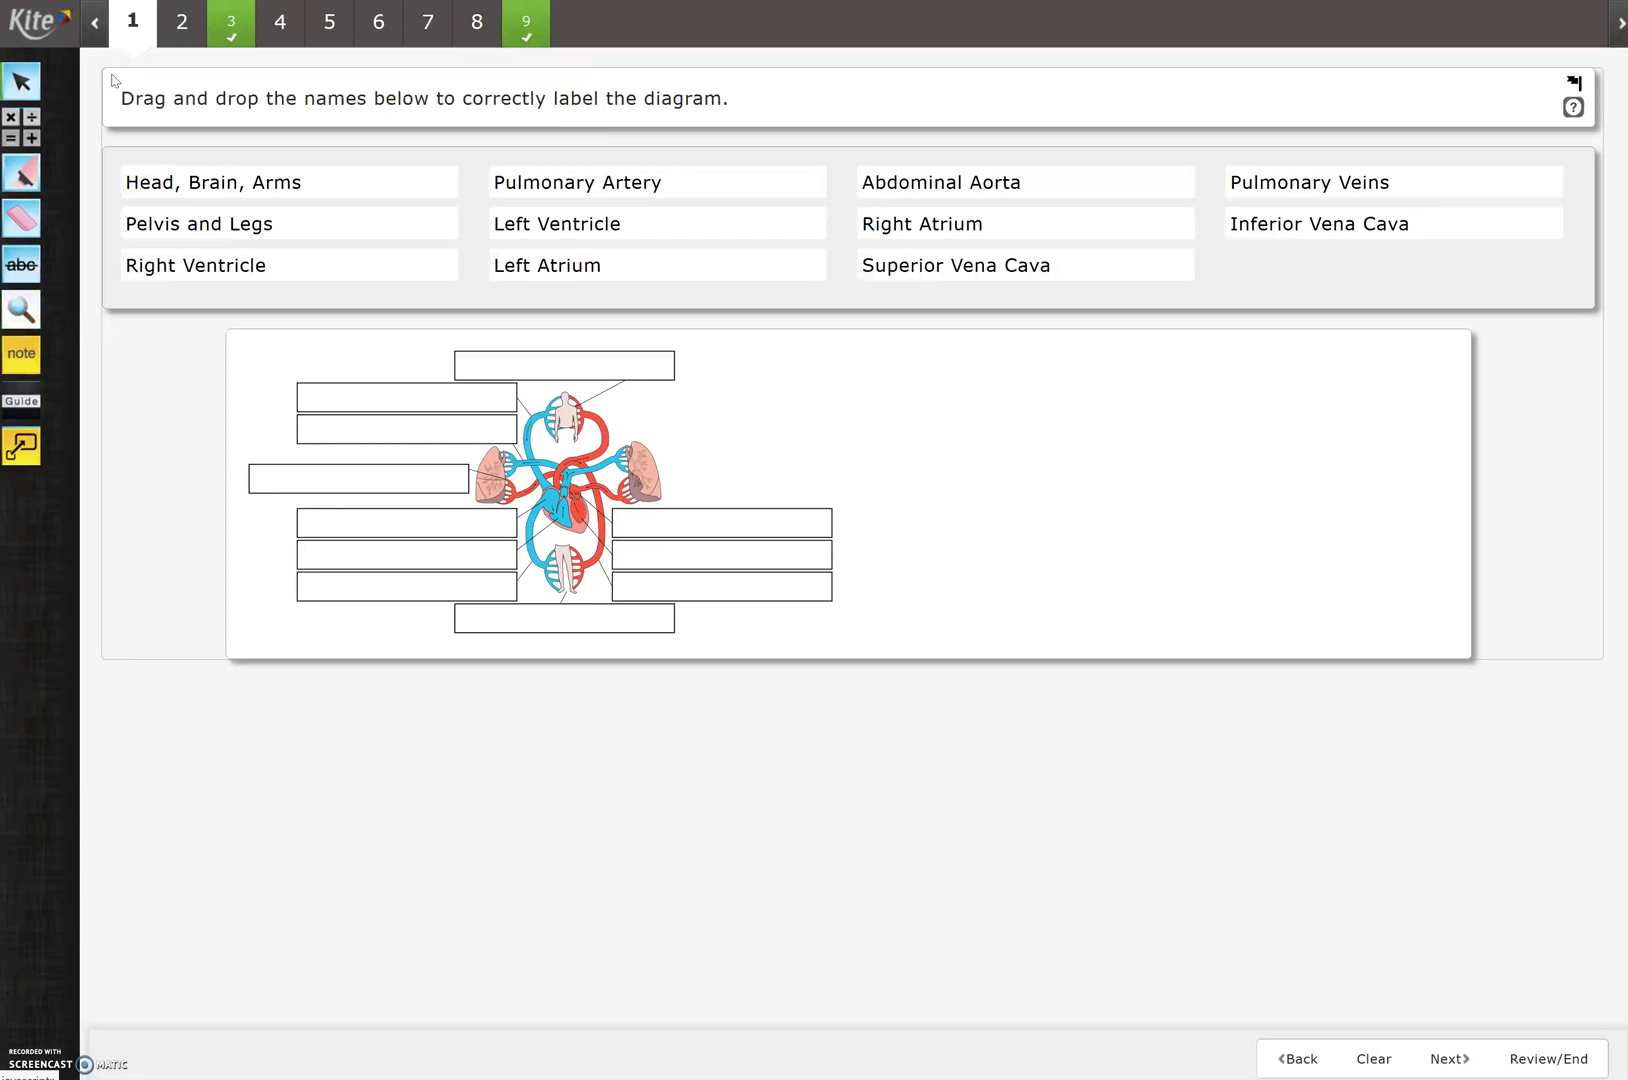
{"action": "left_click", "coordinate": [20, 356]}
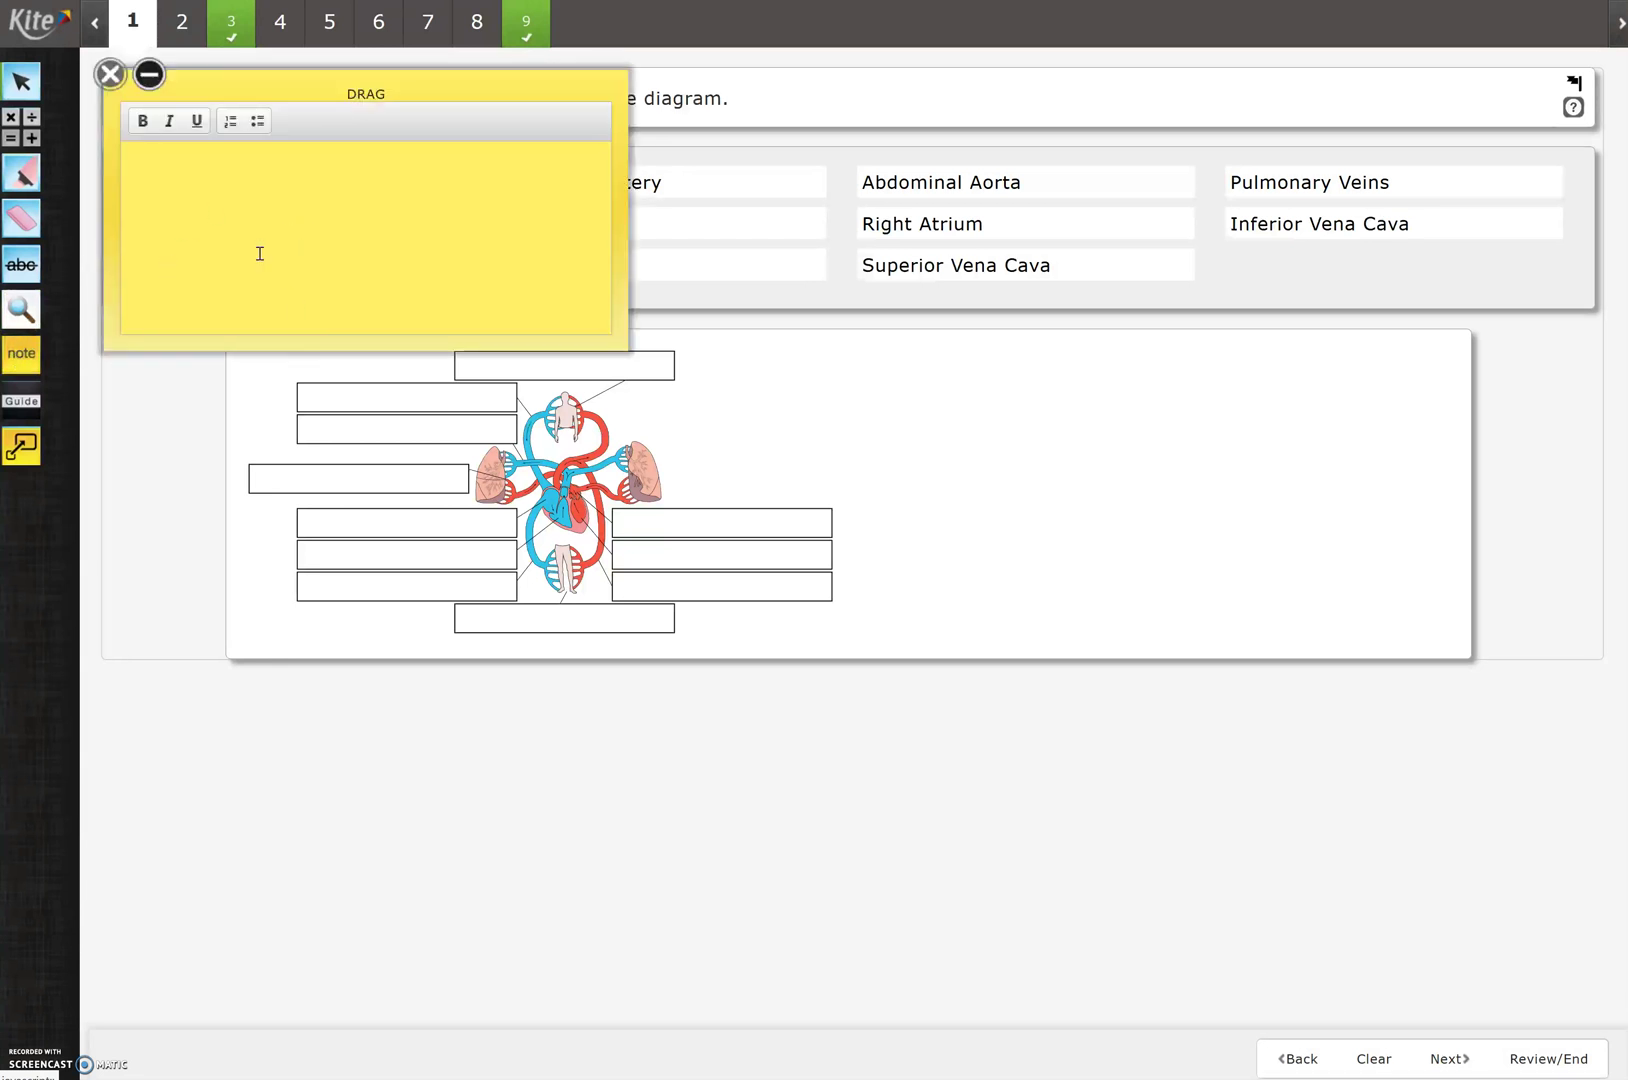
{"action": "left_click", "coordinate": [110, 75]}
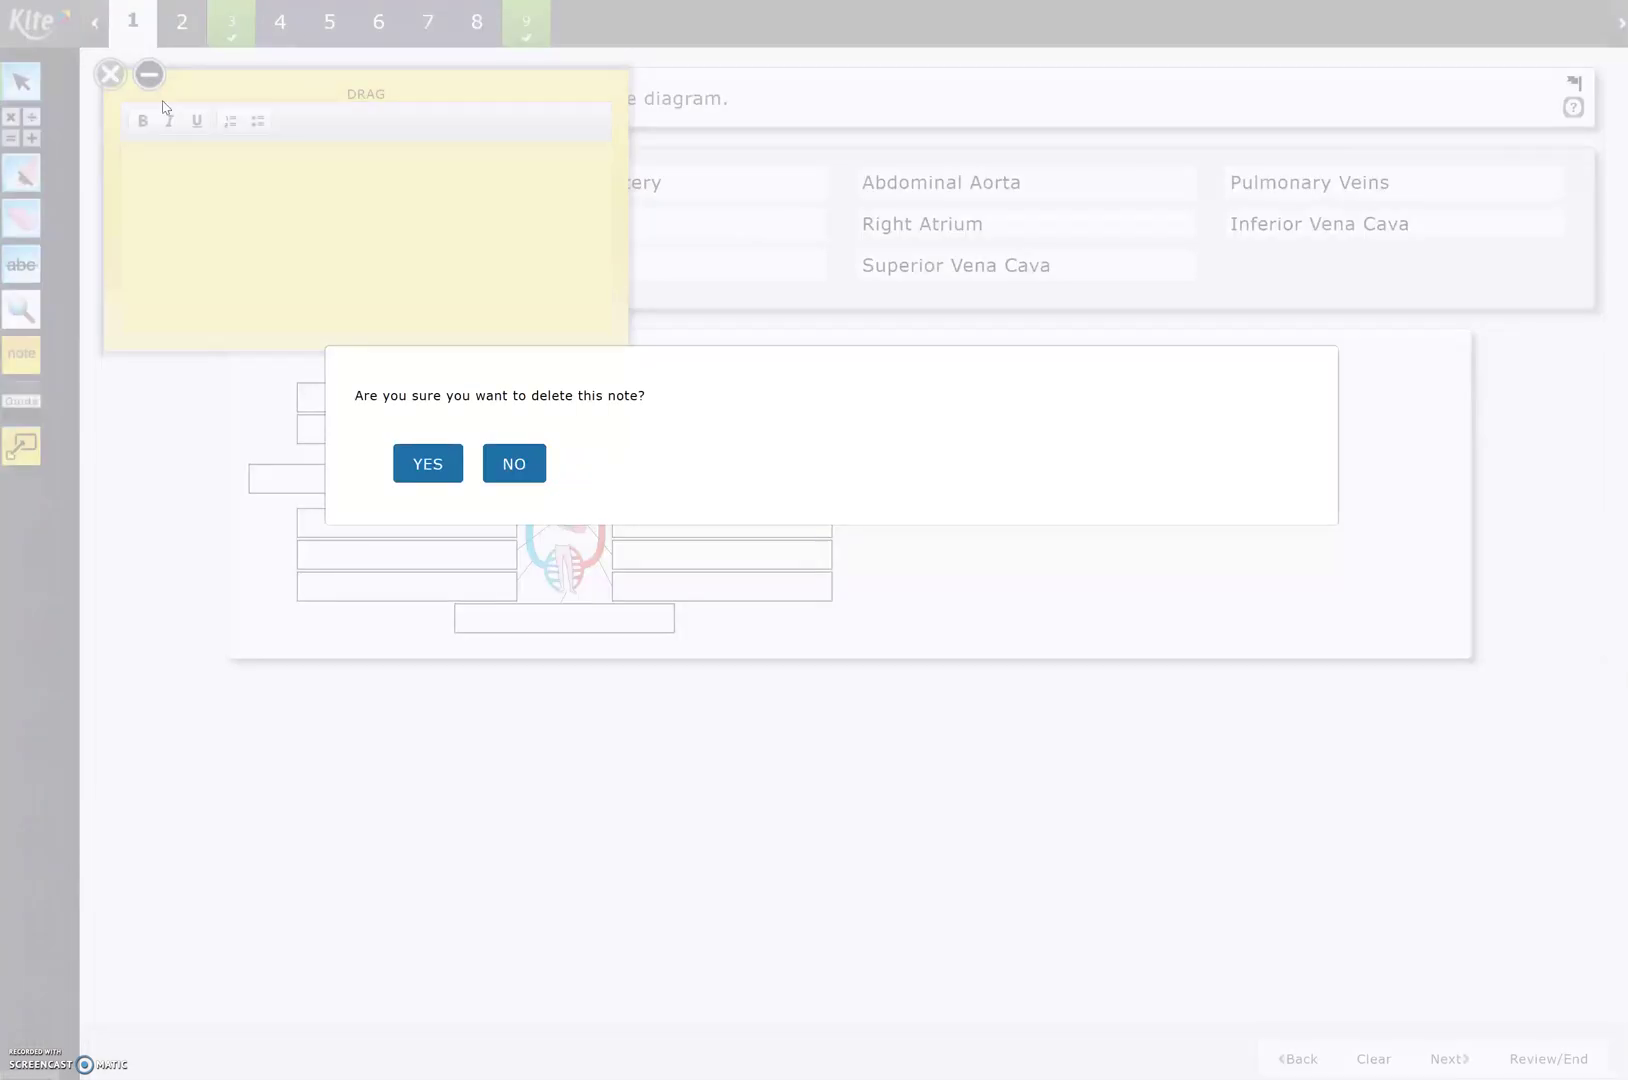
{"action": "left_click", "coordinate": [494, 470]}
{"action": "left_click", "coordinate": [110, 75]}
{"action": "left_click", "coordinate": [427, 468]}
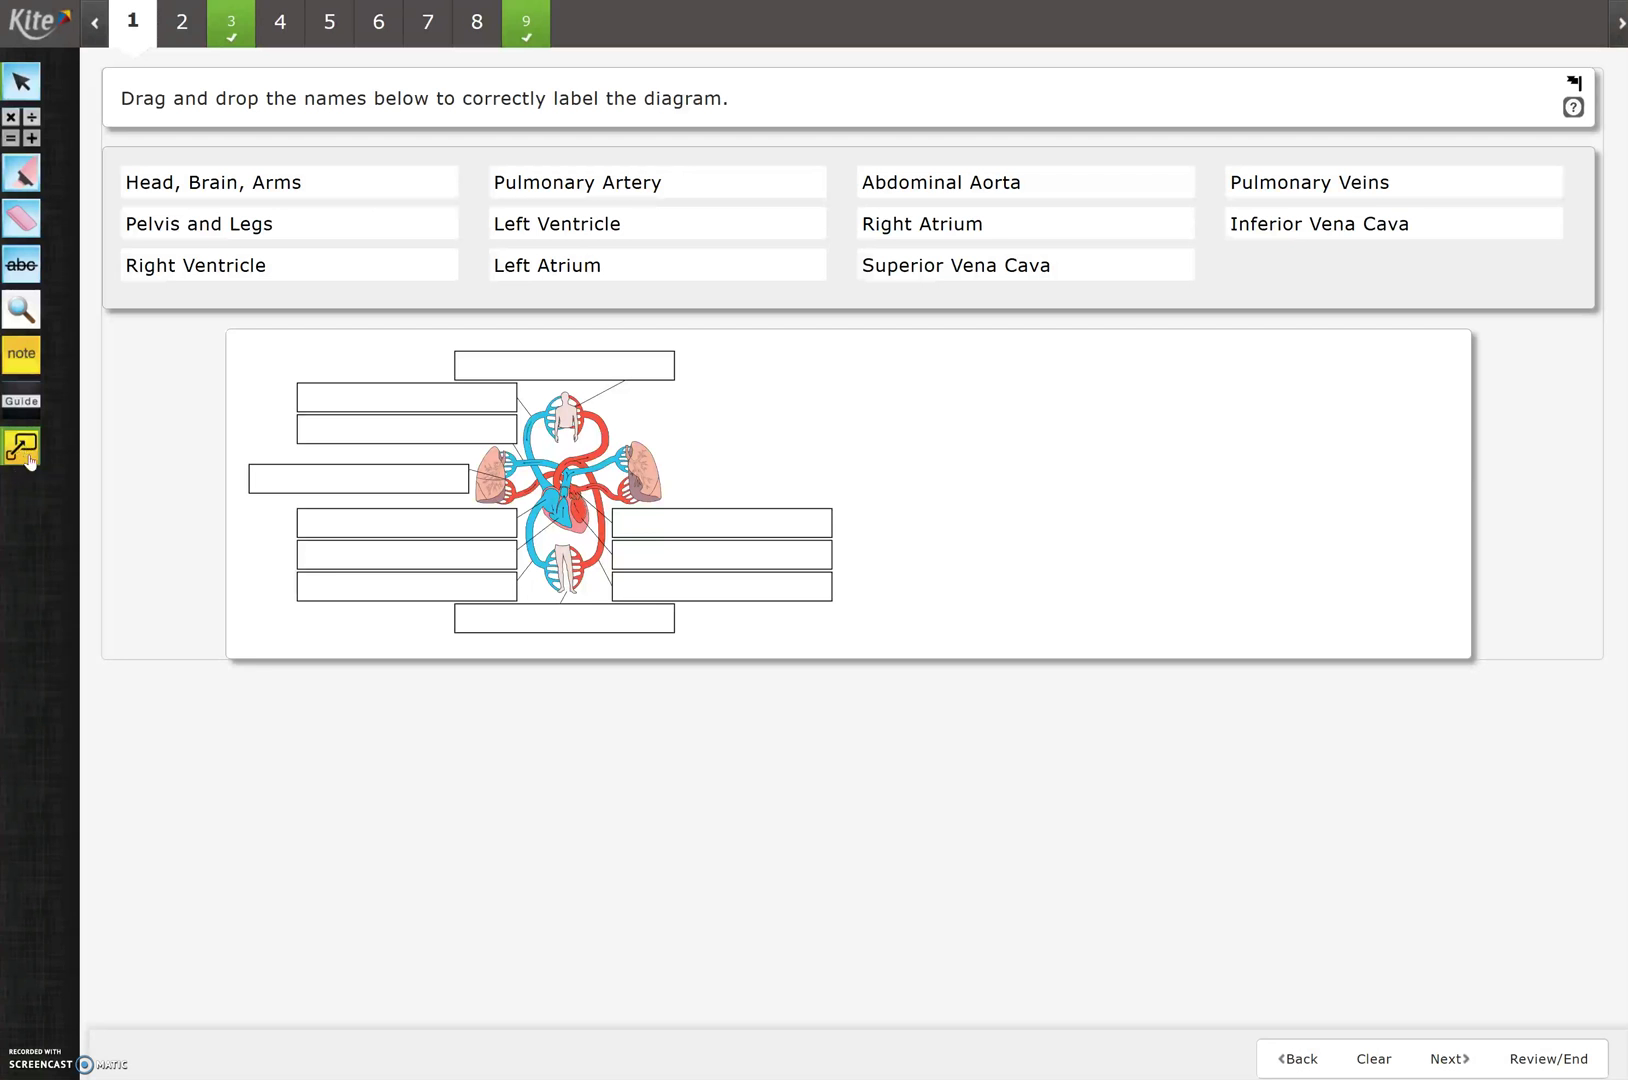
Step: Magnify the page to 2.0X, then turn magnification Off and close the Zoom panel
{"action": "left_click", "coordinate": [22, 448]}
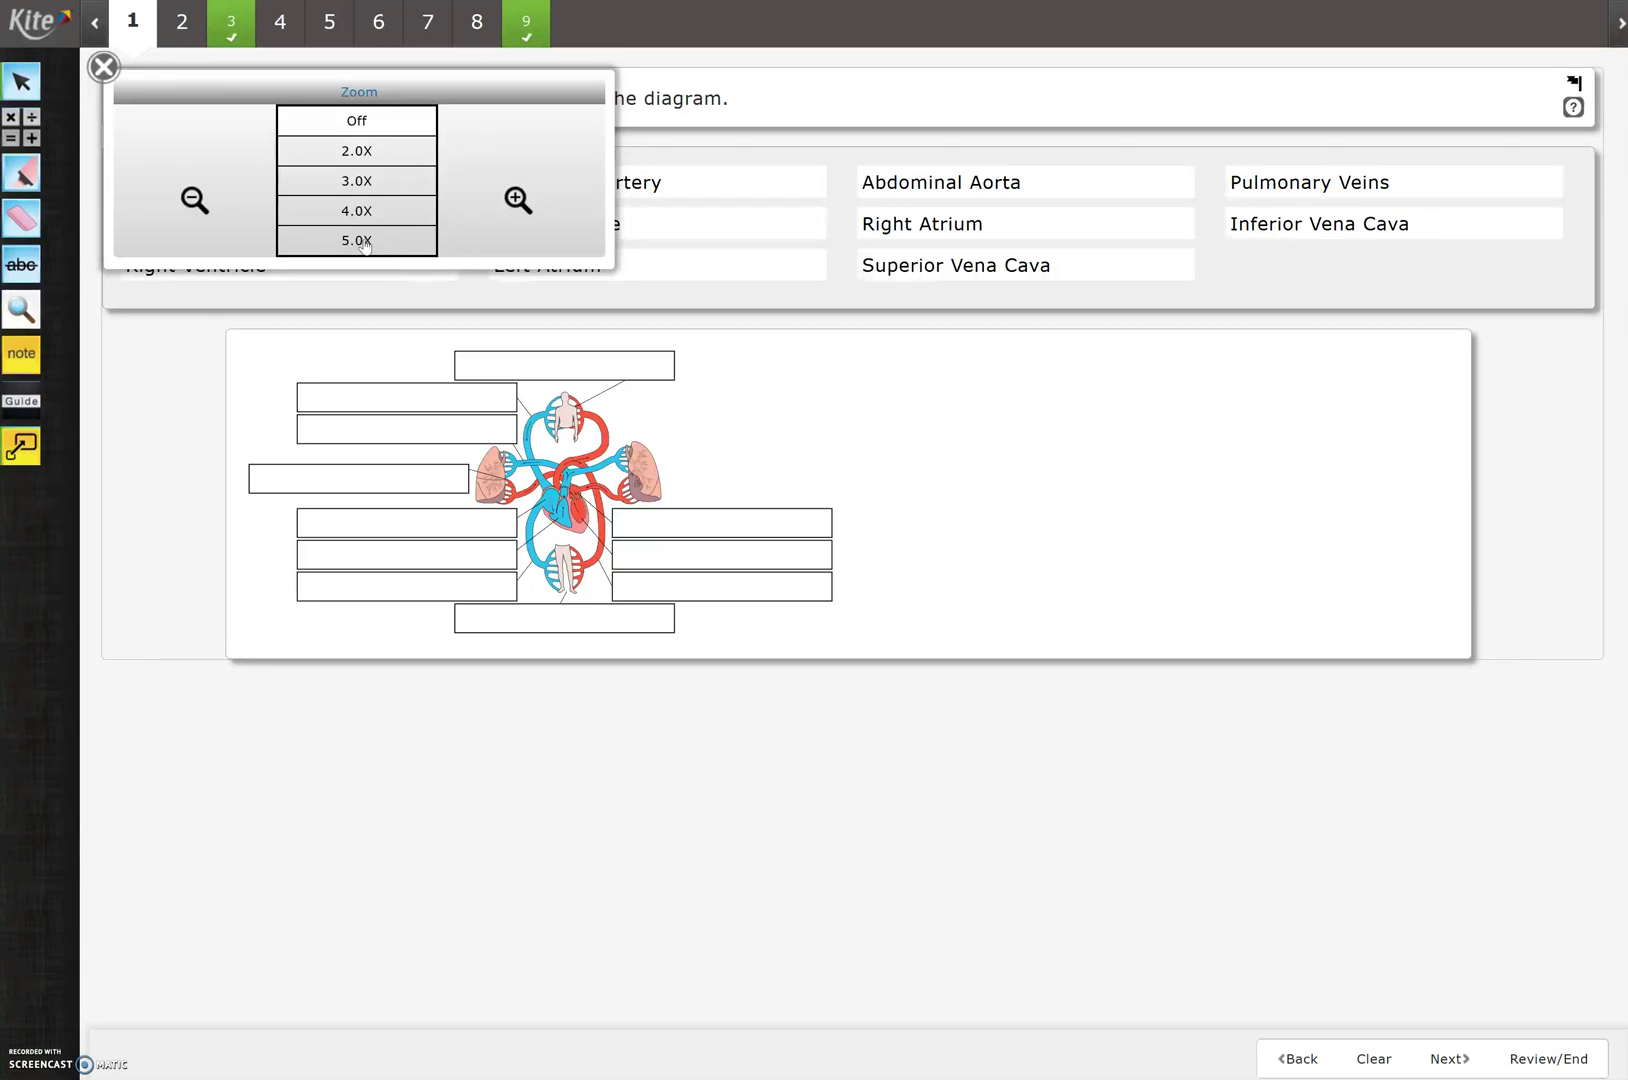
{"action": "left_click", "coordinate": [386, 150]}
{"action": "left_click", "coordinate": [379, 122]}
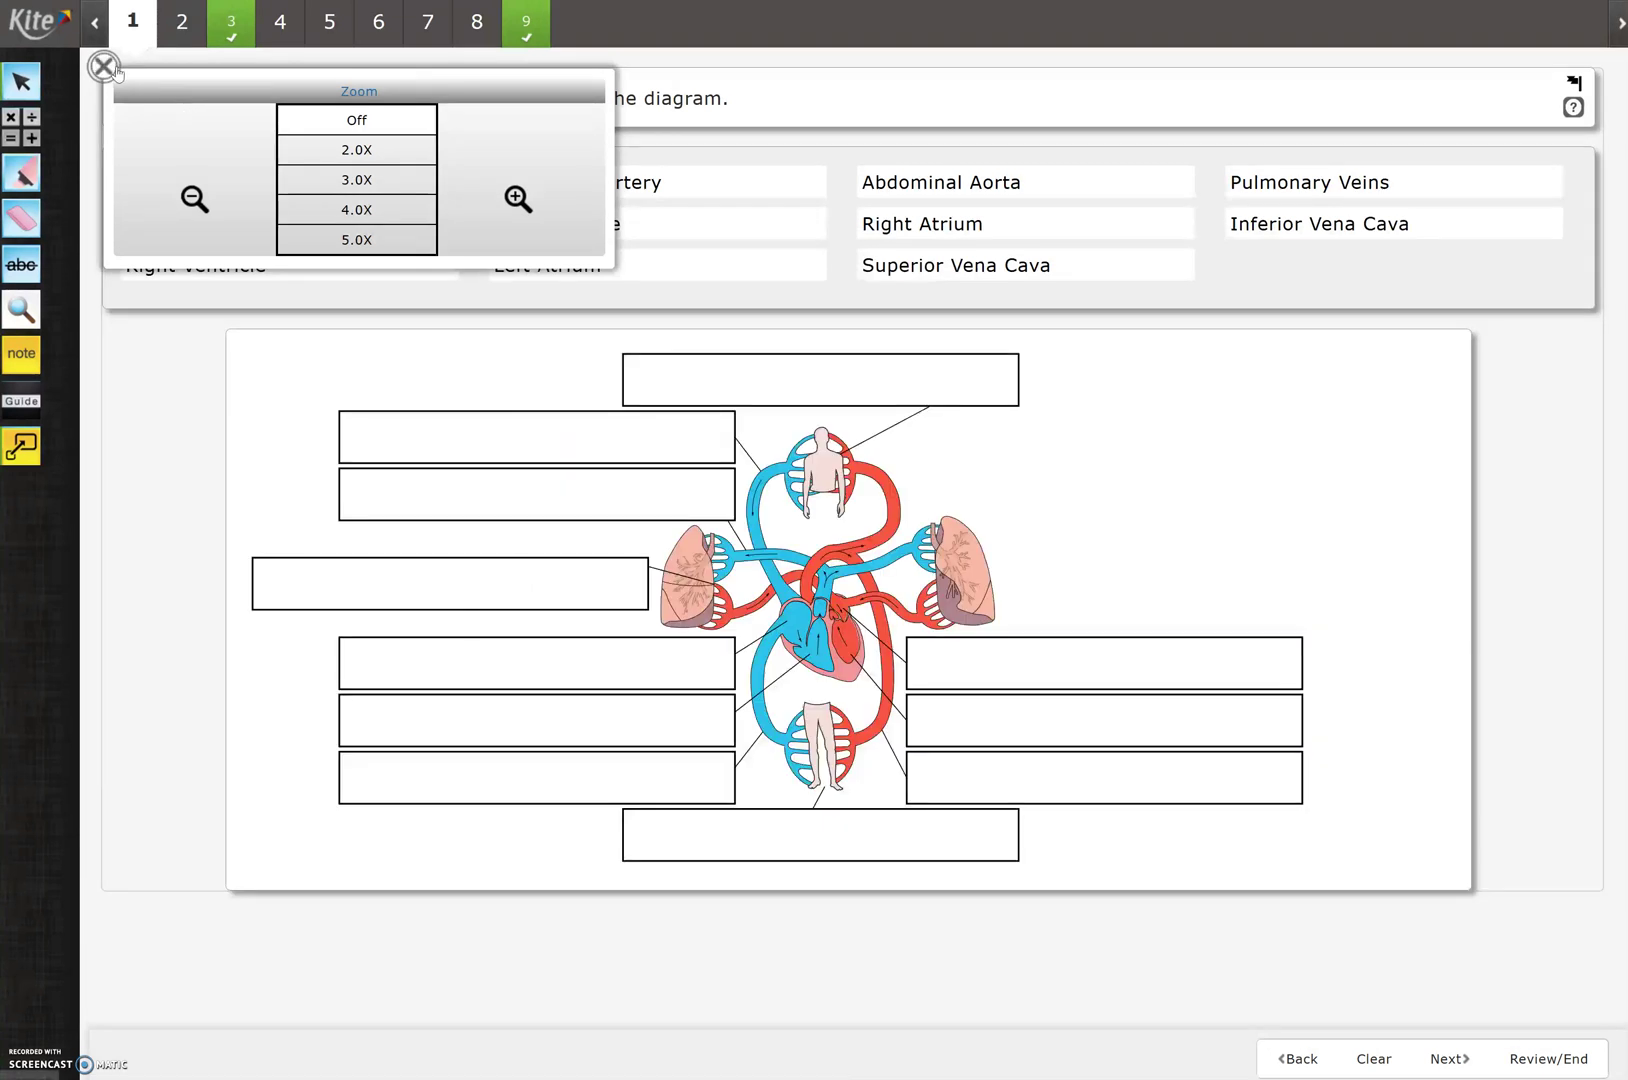
{"action": "left_click", "coordinate": [103, 67]}
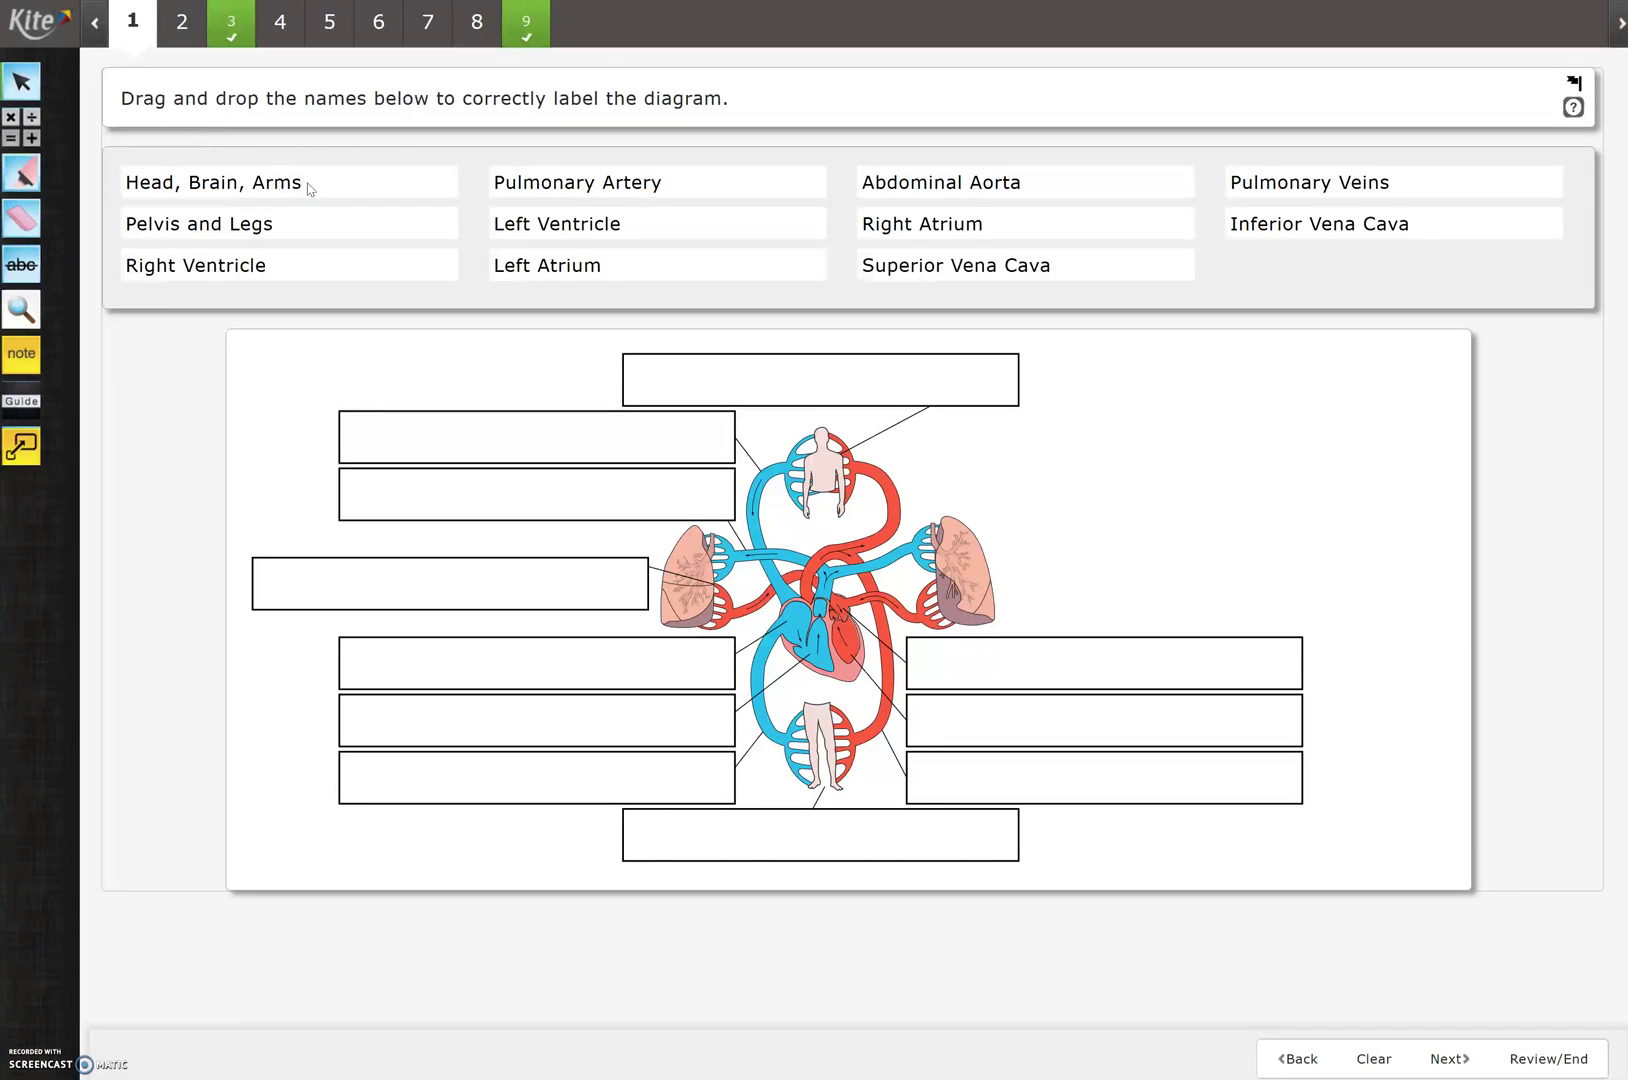
{"action": "left_click_drag", "start_coordinate": [316, 188], "coordinate": [918, 378]}
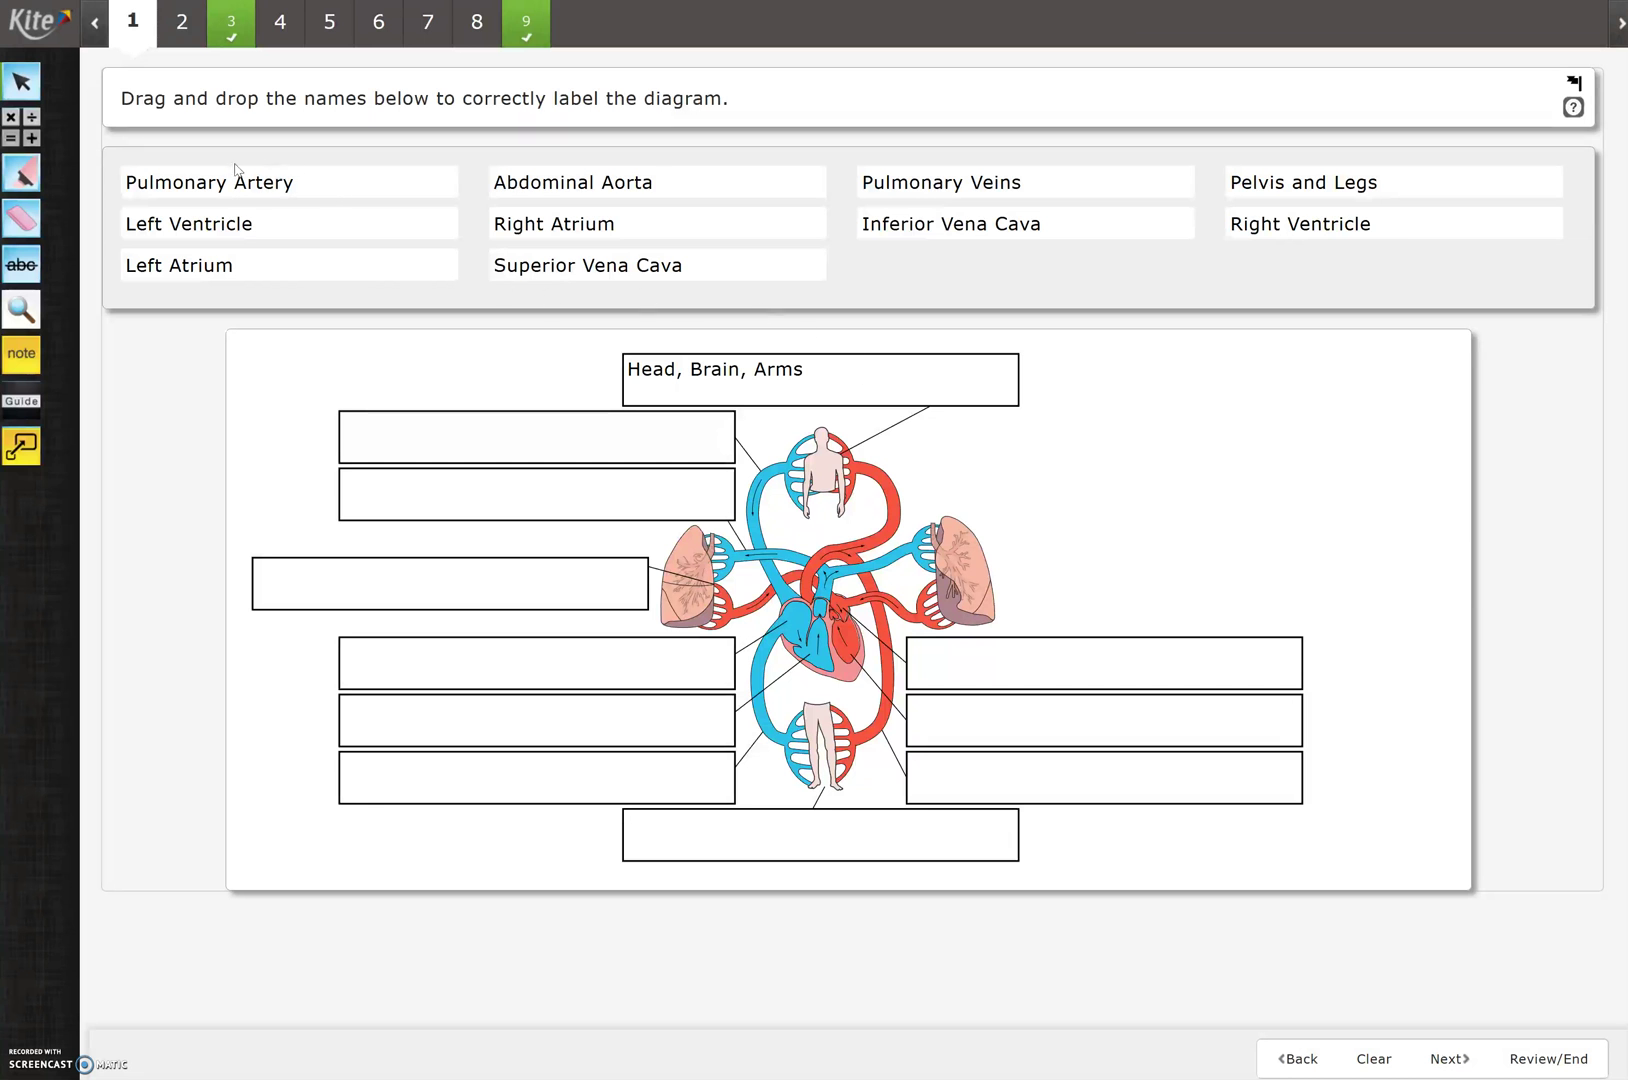
{"action": "left_click_drag", "start_coordinate": [770, 390], "coordinate": [785, 295]}
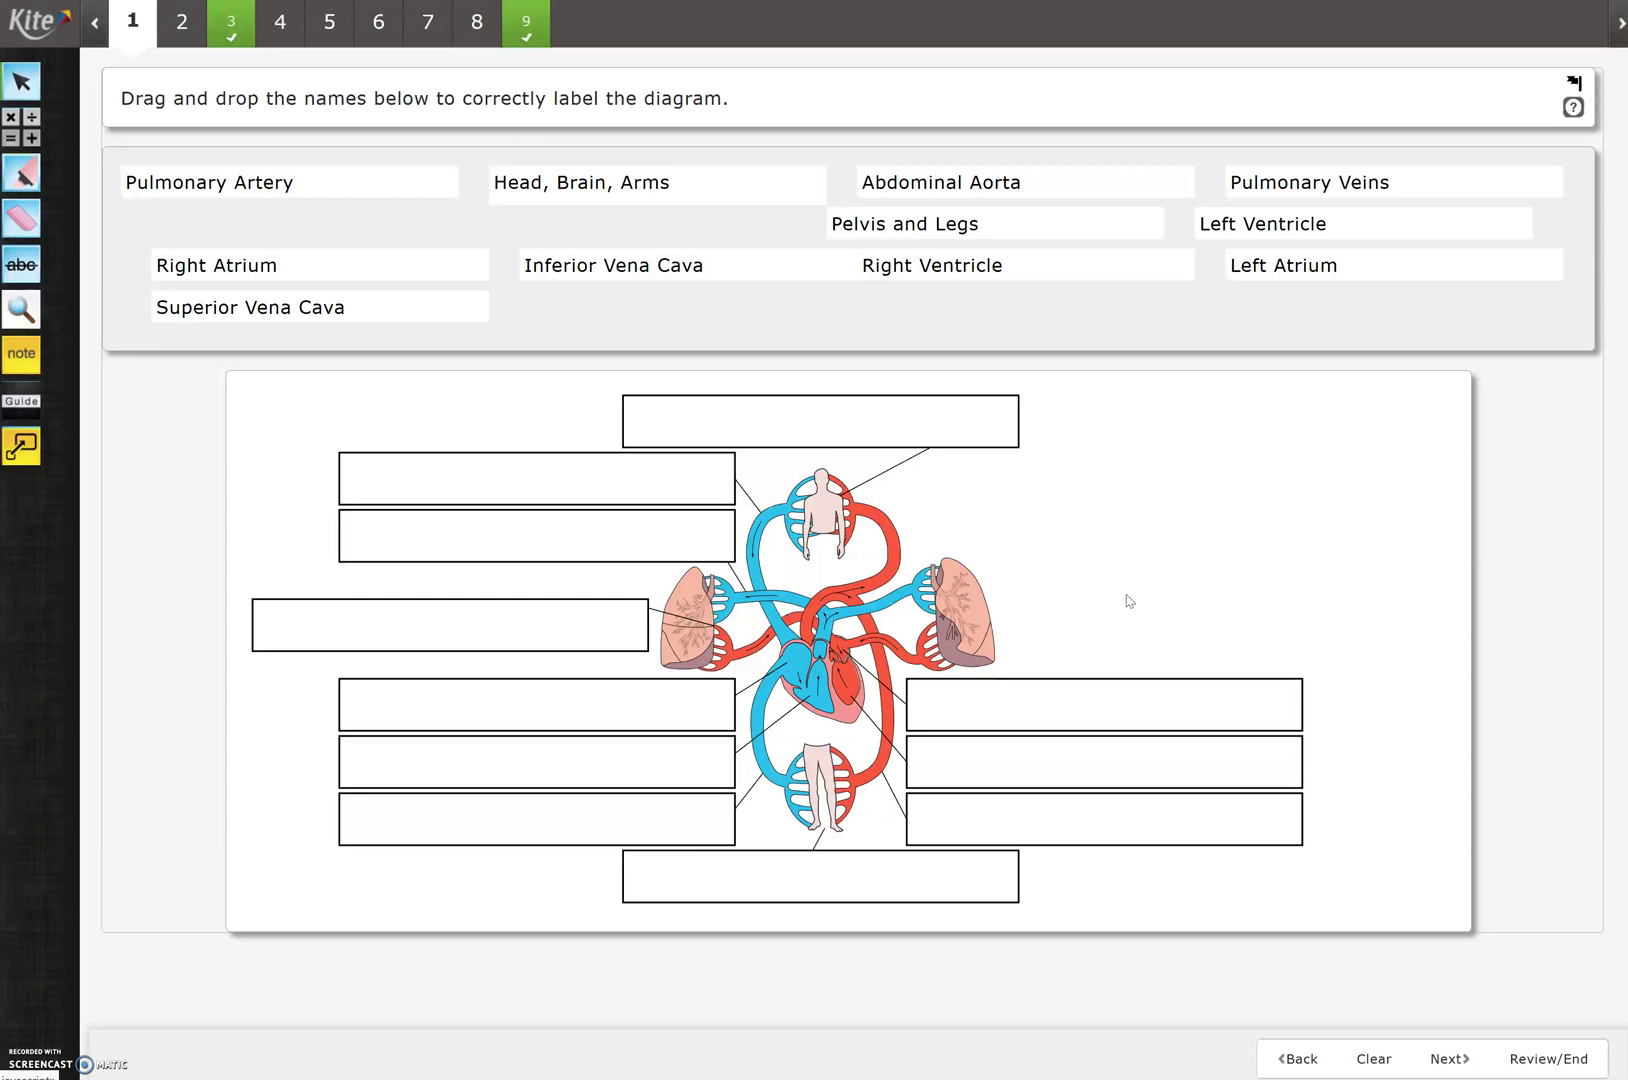
Step: Flag question 1 for review and show the drag-and-drop help instructions
{"action": "left_click", "coordinate": [1573, 88]}
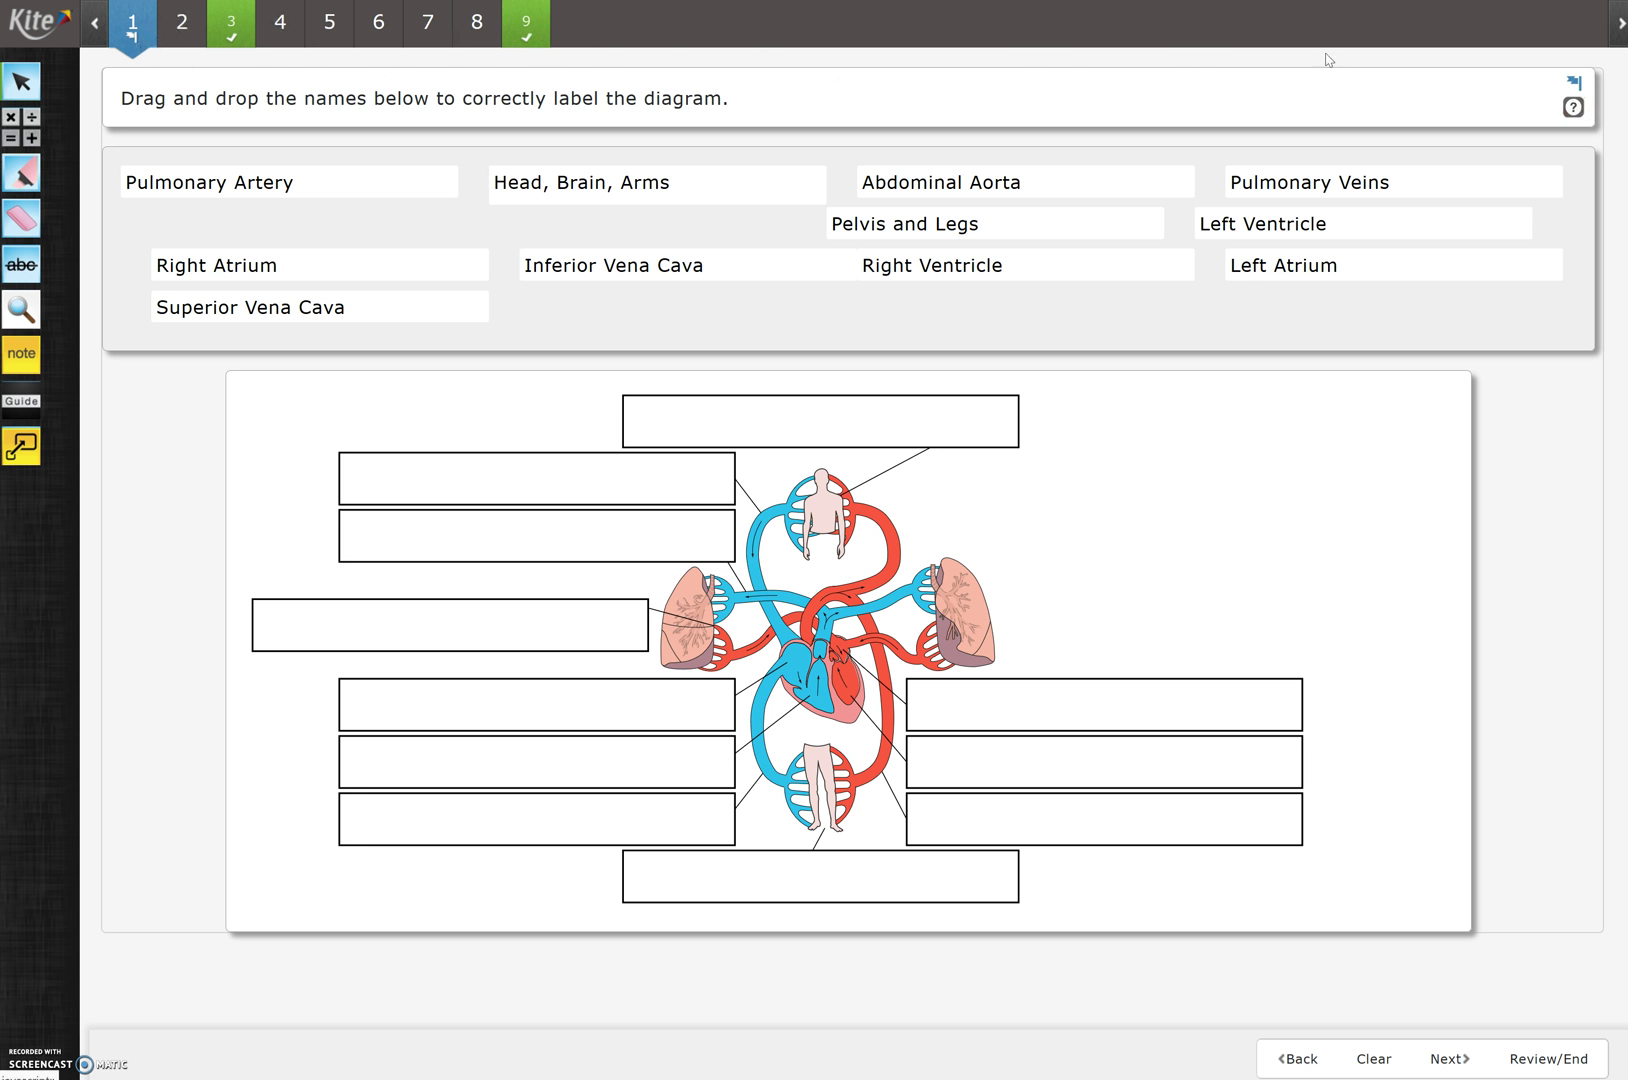
{"action": "left_click", "coordinate": [1574, 110]}
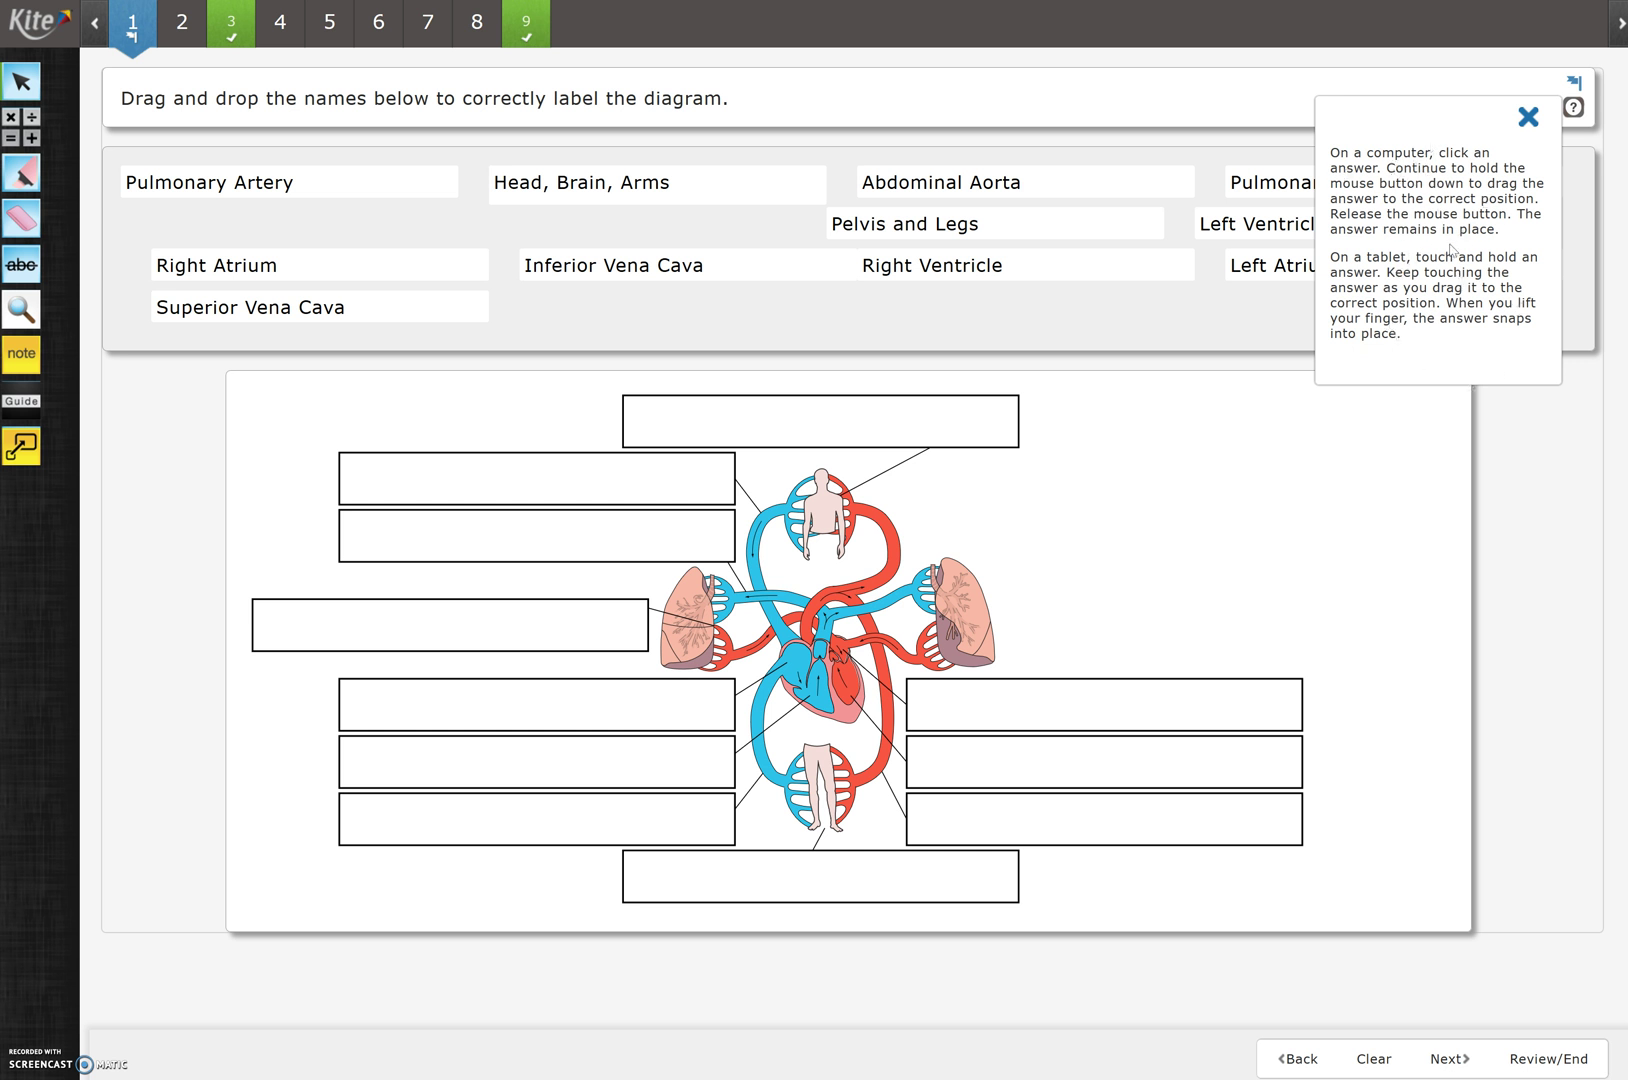
Step: Close the drag-and-drop help popup
{"action": "left_click", "coordinate": [1530, 115]}
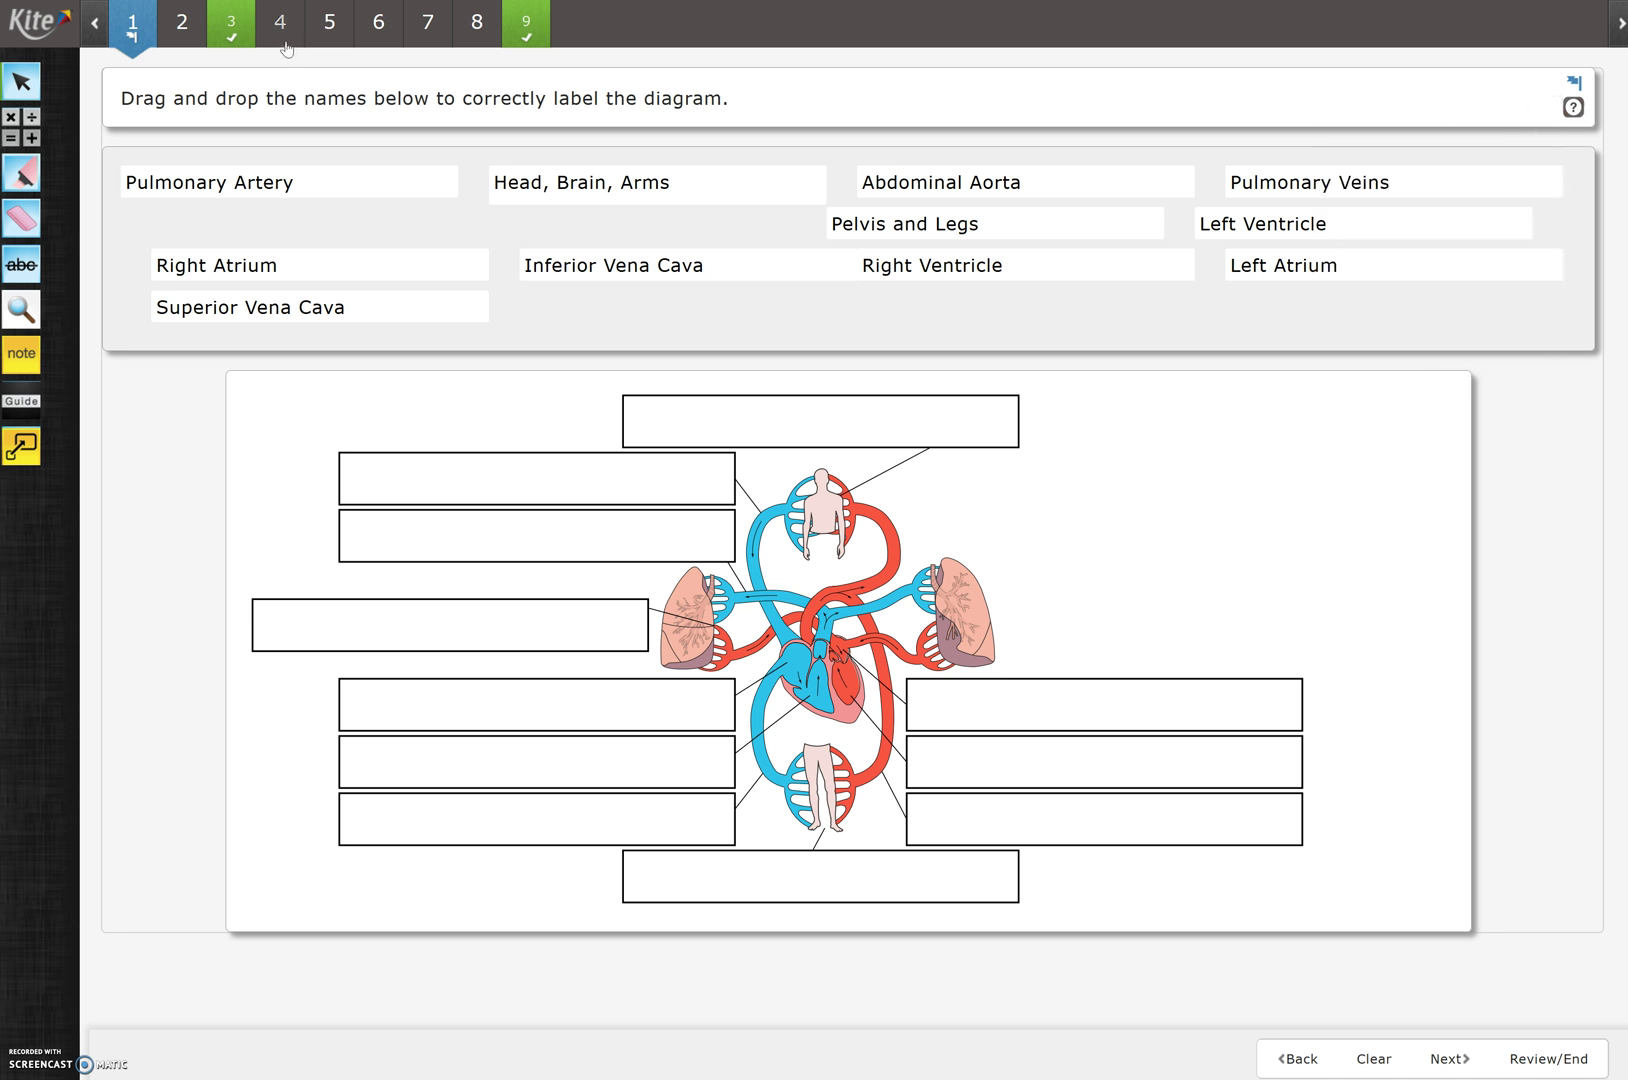
Step: On question 2, choose Diode for the ac-to-dc function, then reset it to Select
{"action": "left_click", "coordinate": [187, 30]}
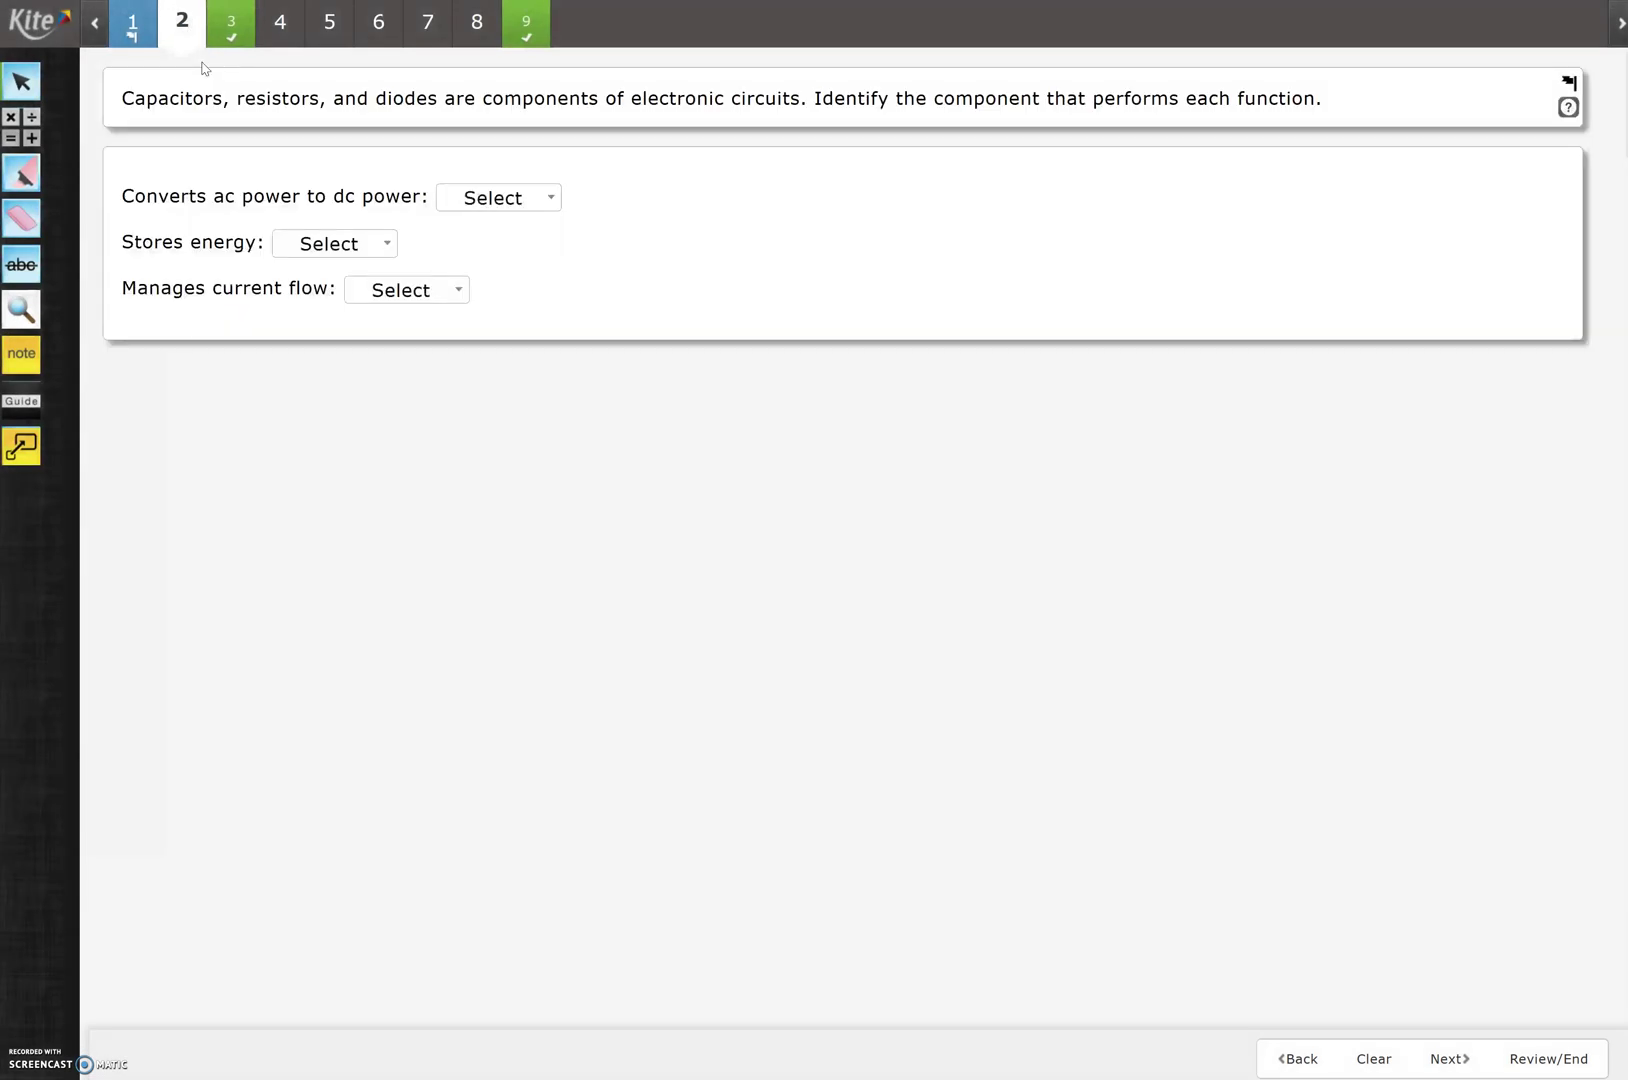
{"action": "left_click", "coordinate": [546, 205]}
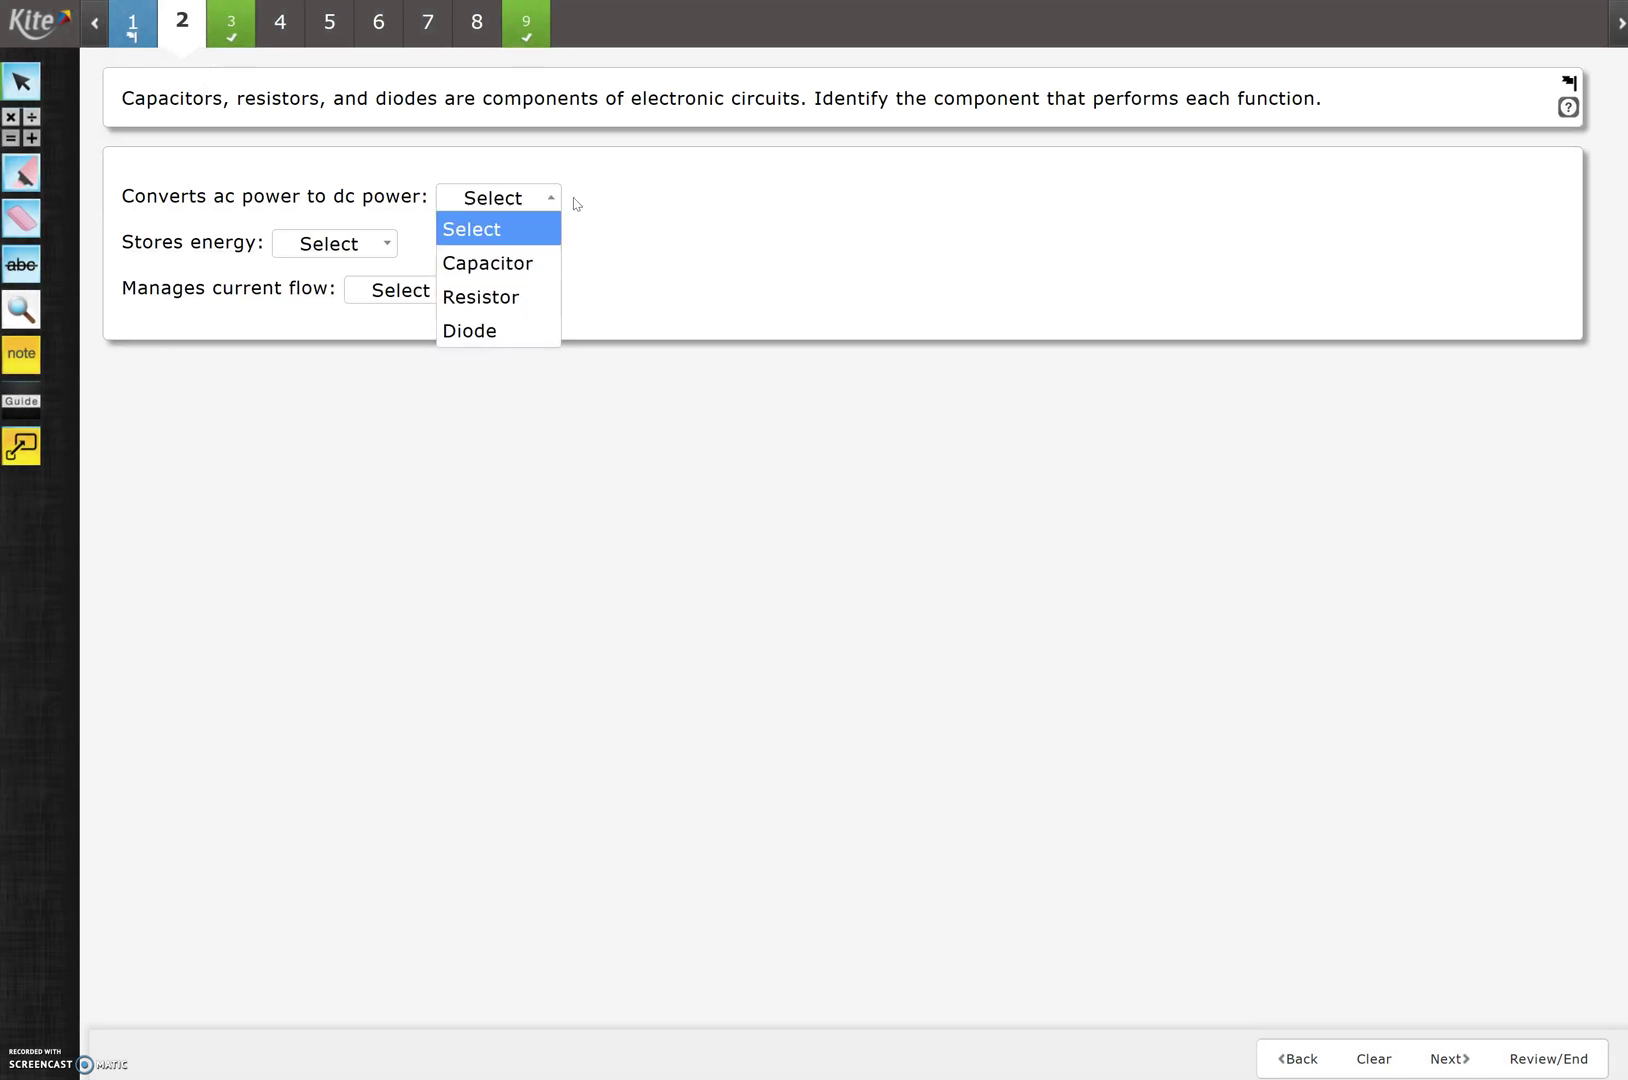
{"action": "left_click", "coordinate": [612, 200]}
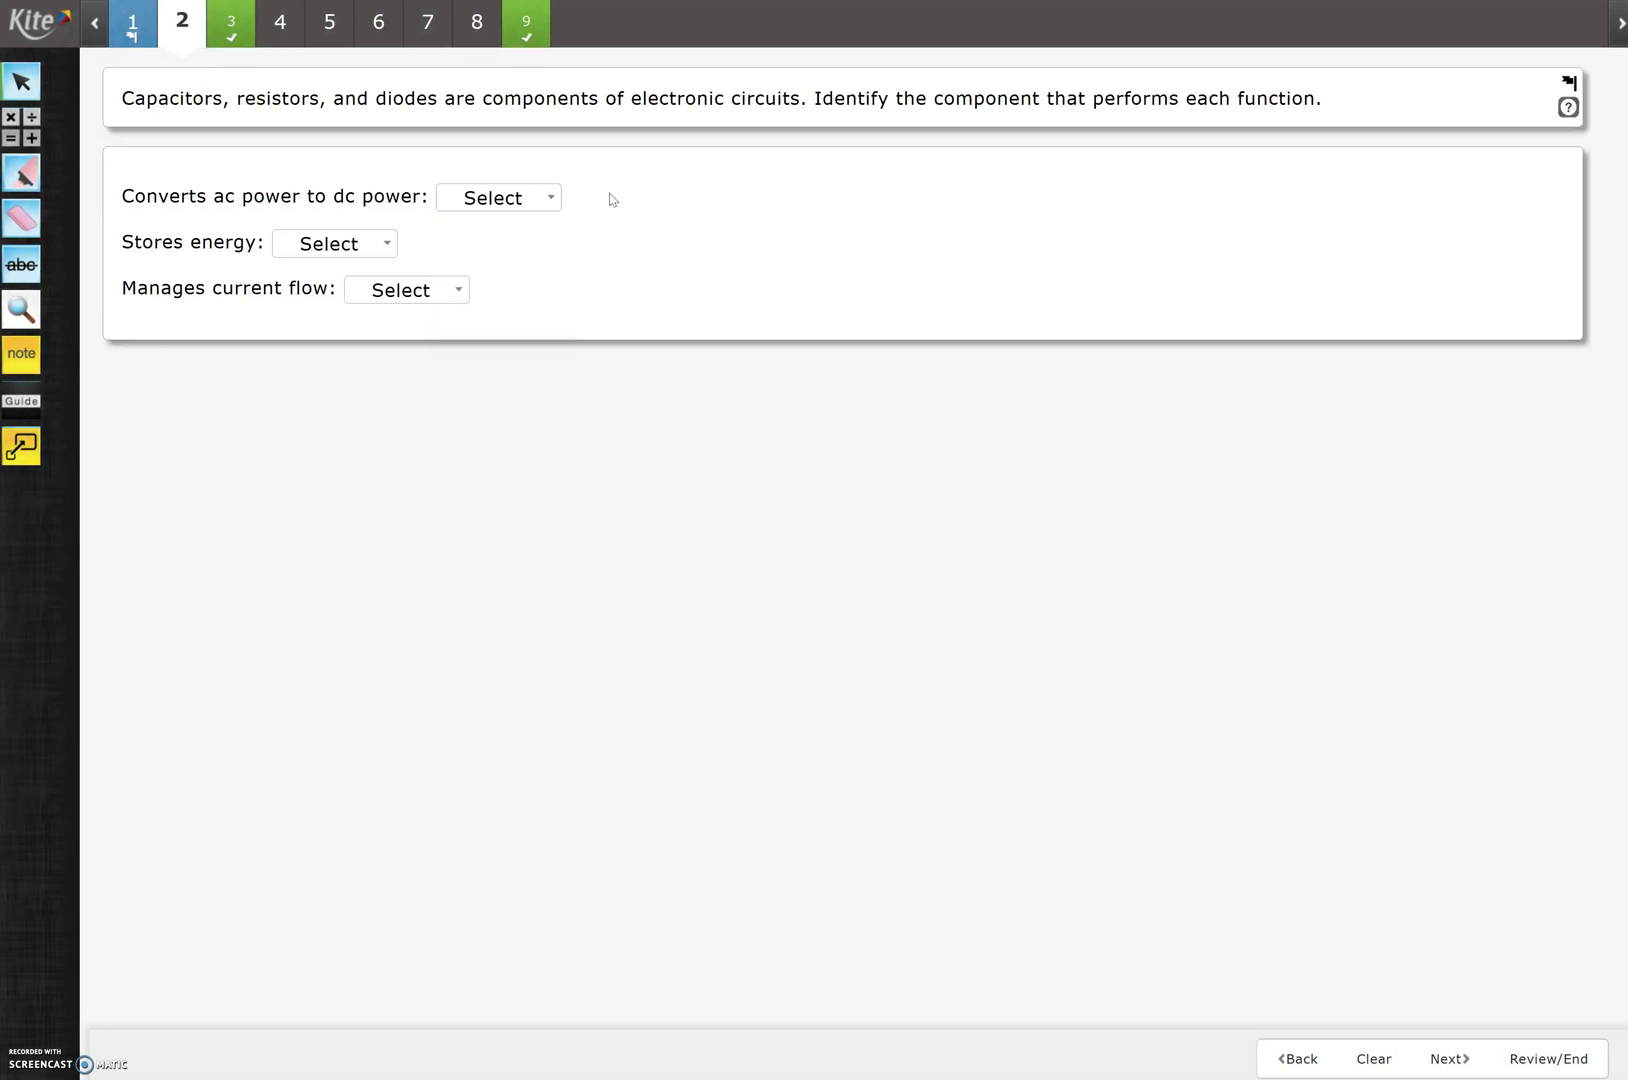
{"action": "left_click", "coordinate": [528, 200]}
{"action": "left_click", "coordinate": [485, 334]}
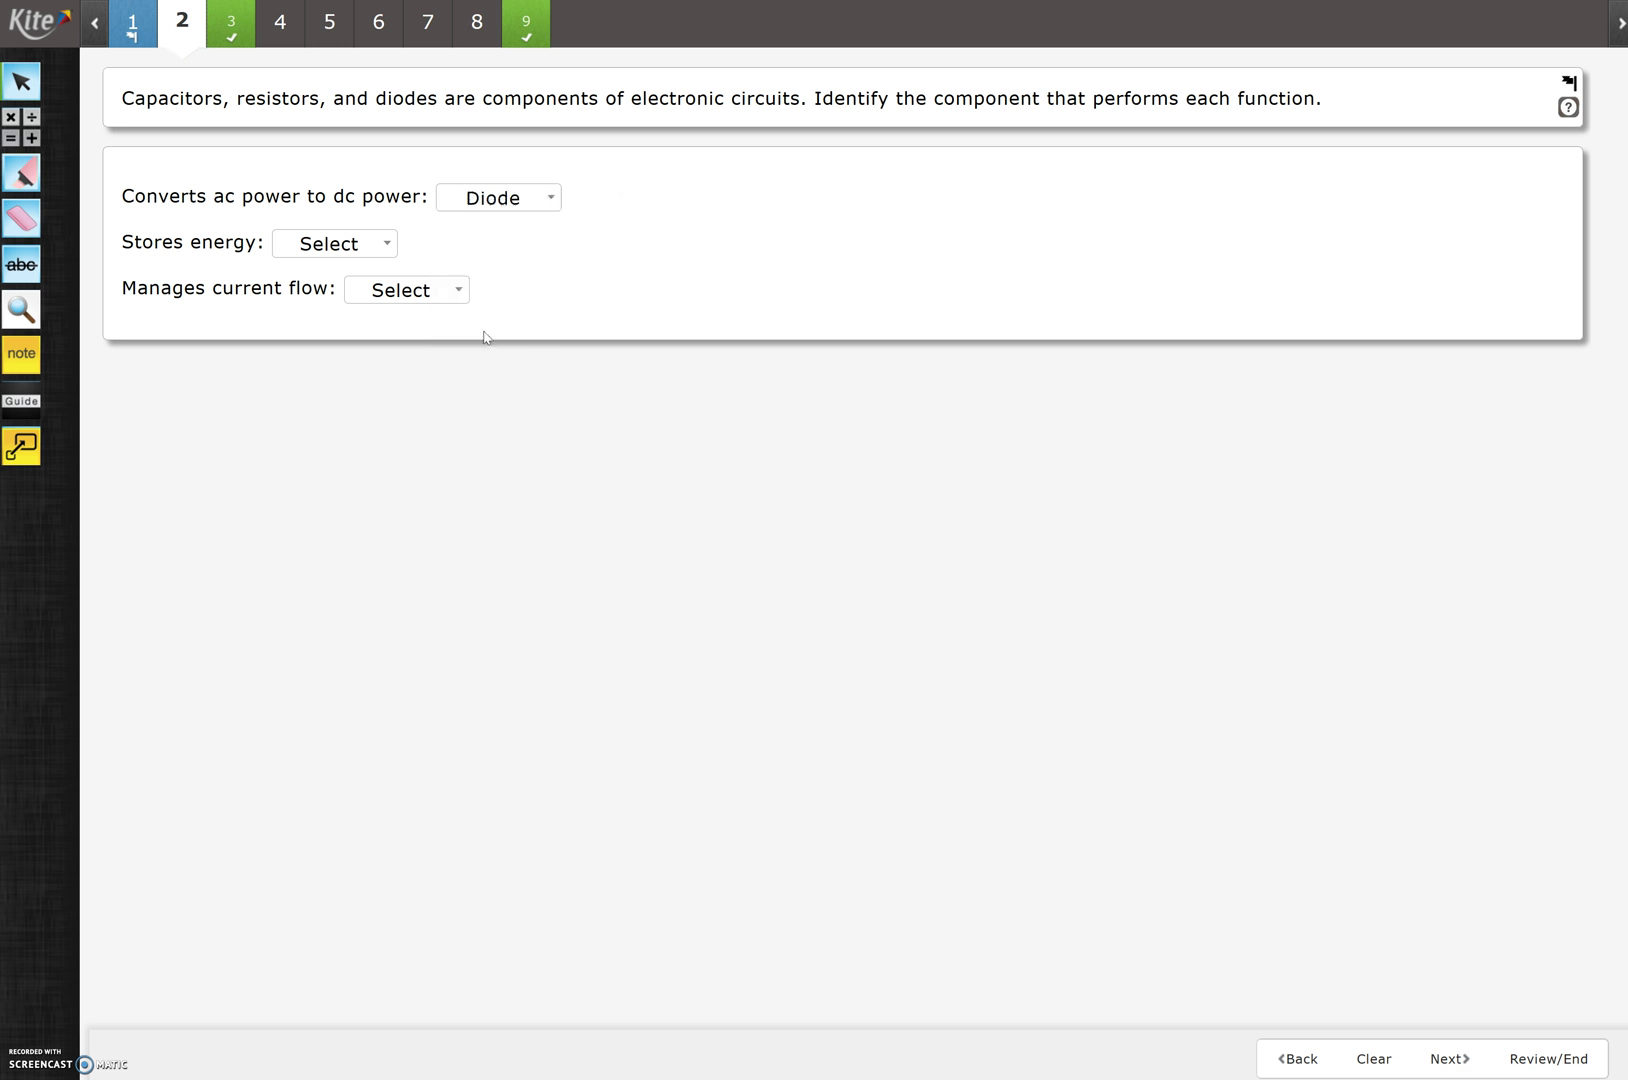
{"action": "left_click", "coordinate": [475, 207]}
{"action": "left_click", "coordinate": [495, 230]}
Step: Pick Diode once more, clear the answer back to unanswered, and move to question 3
{"action": "left_click", "coordinate": [493, 204]}
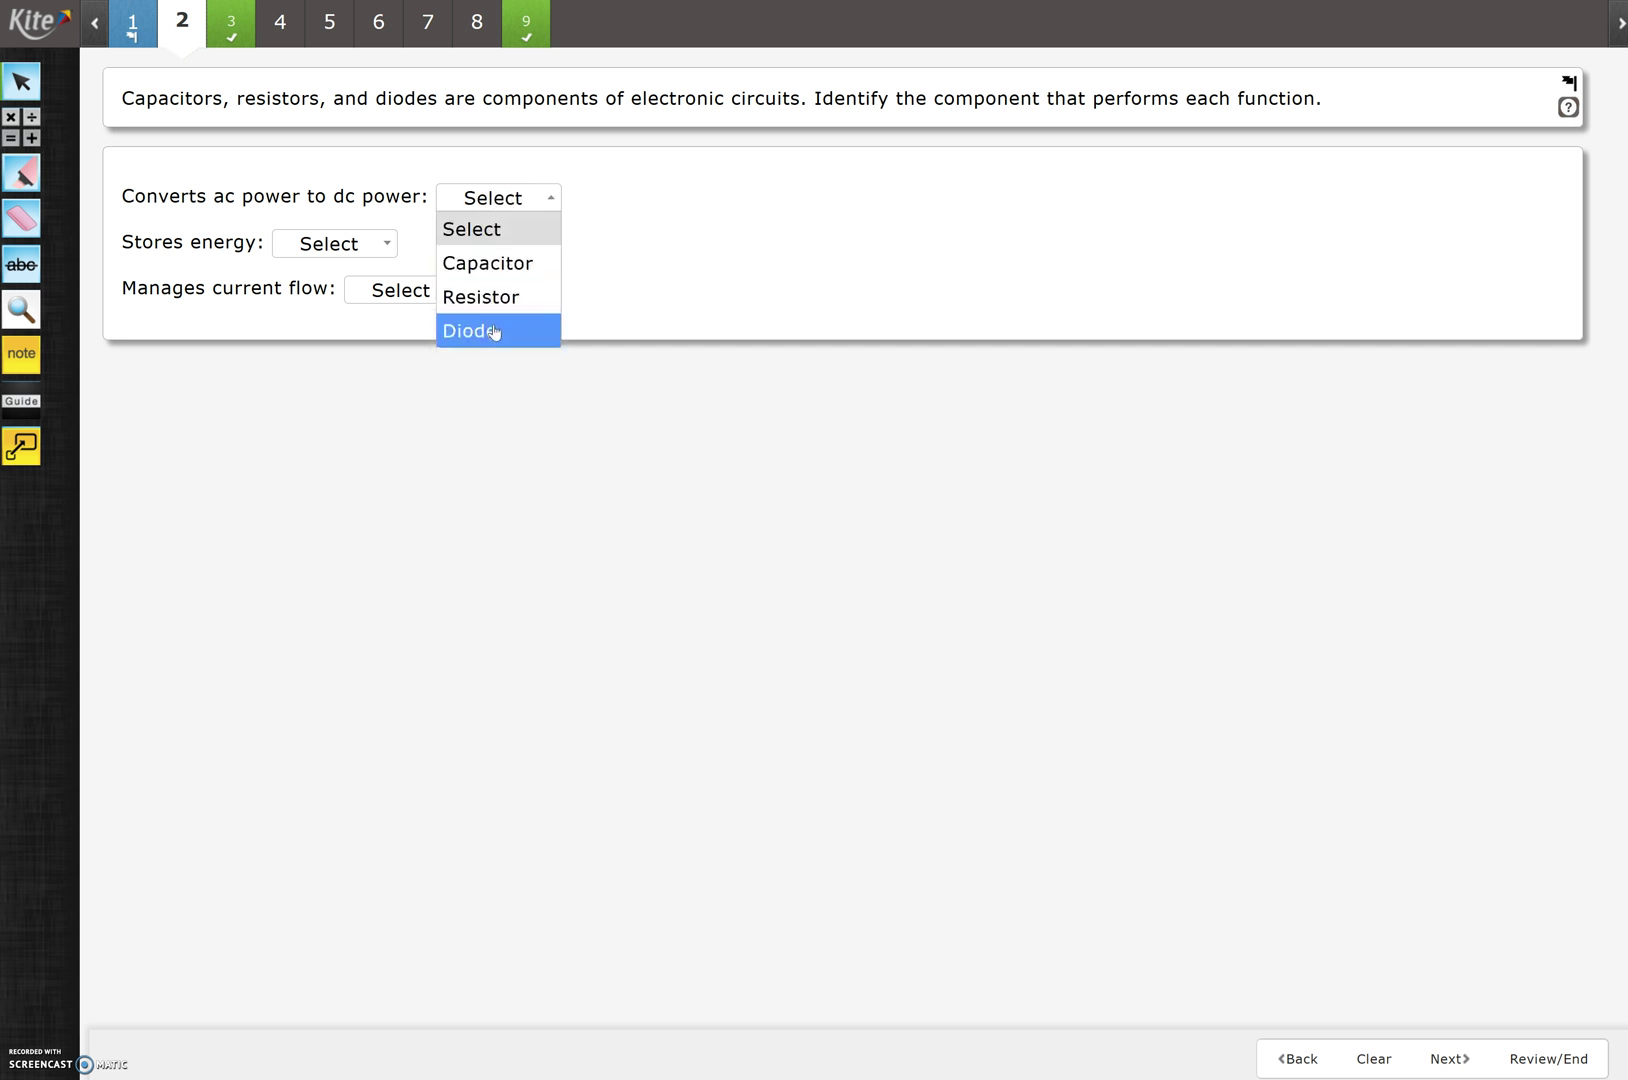
{"action": "left_click", "coordinate": [491, 331]}
{"action": "left_click", "coordinate": [505, 205]}
{"action": "left_click", "coordinate": [487, 243]}
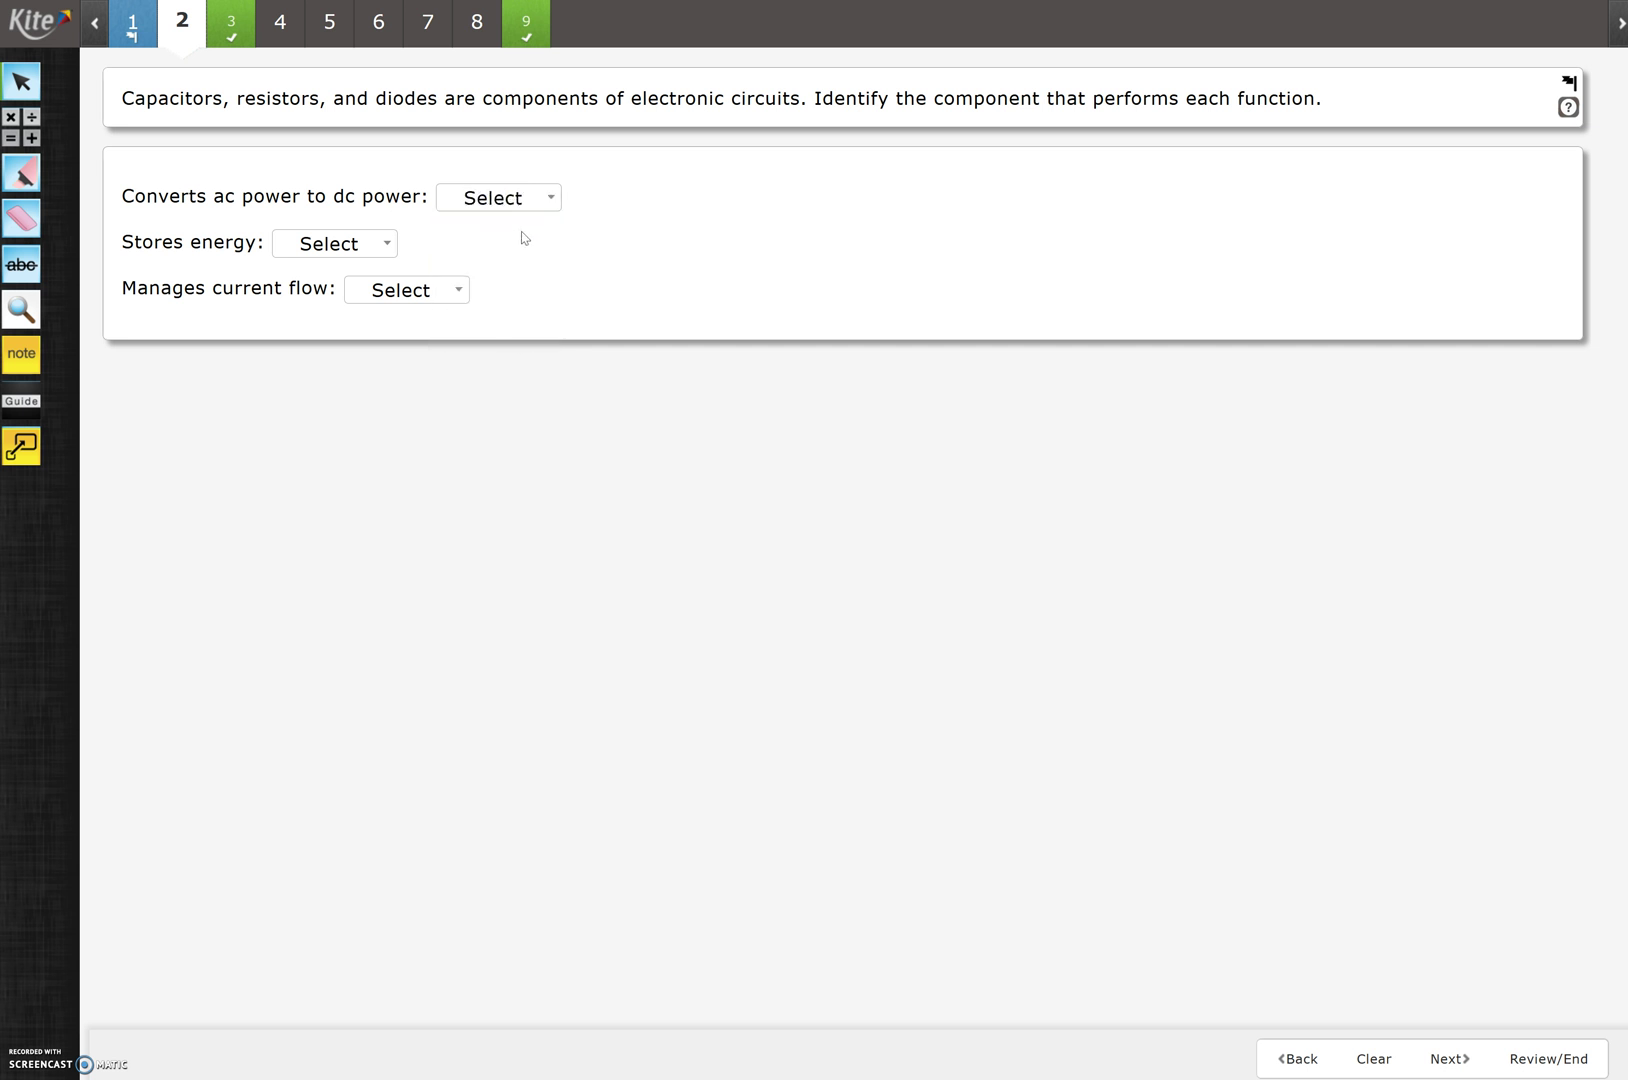
{"action": "left_click", "coordinate": [281, 22]}
Step: On question 3, connect Heart to Circulatory System in place of Lung and flag the question
{"action": "left_click", "coordinate": [235, 32]}
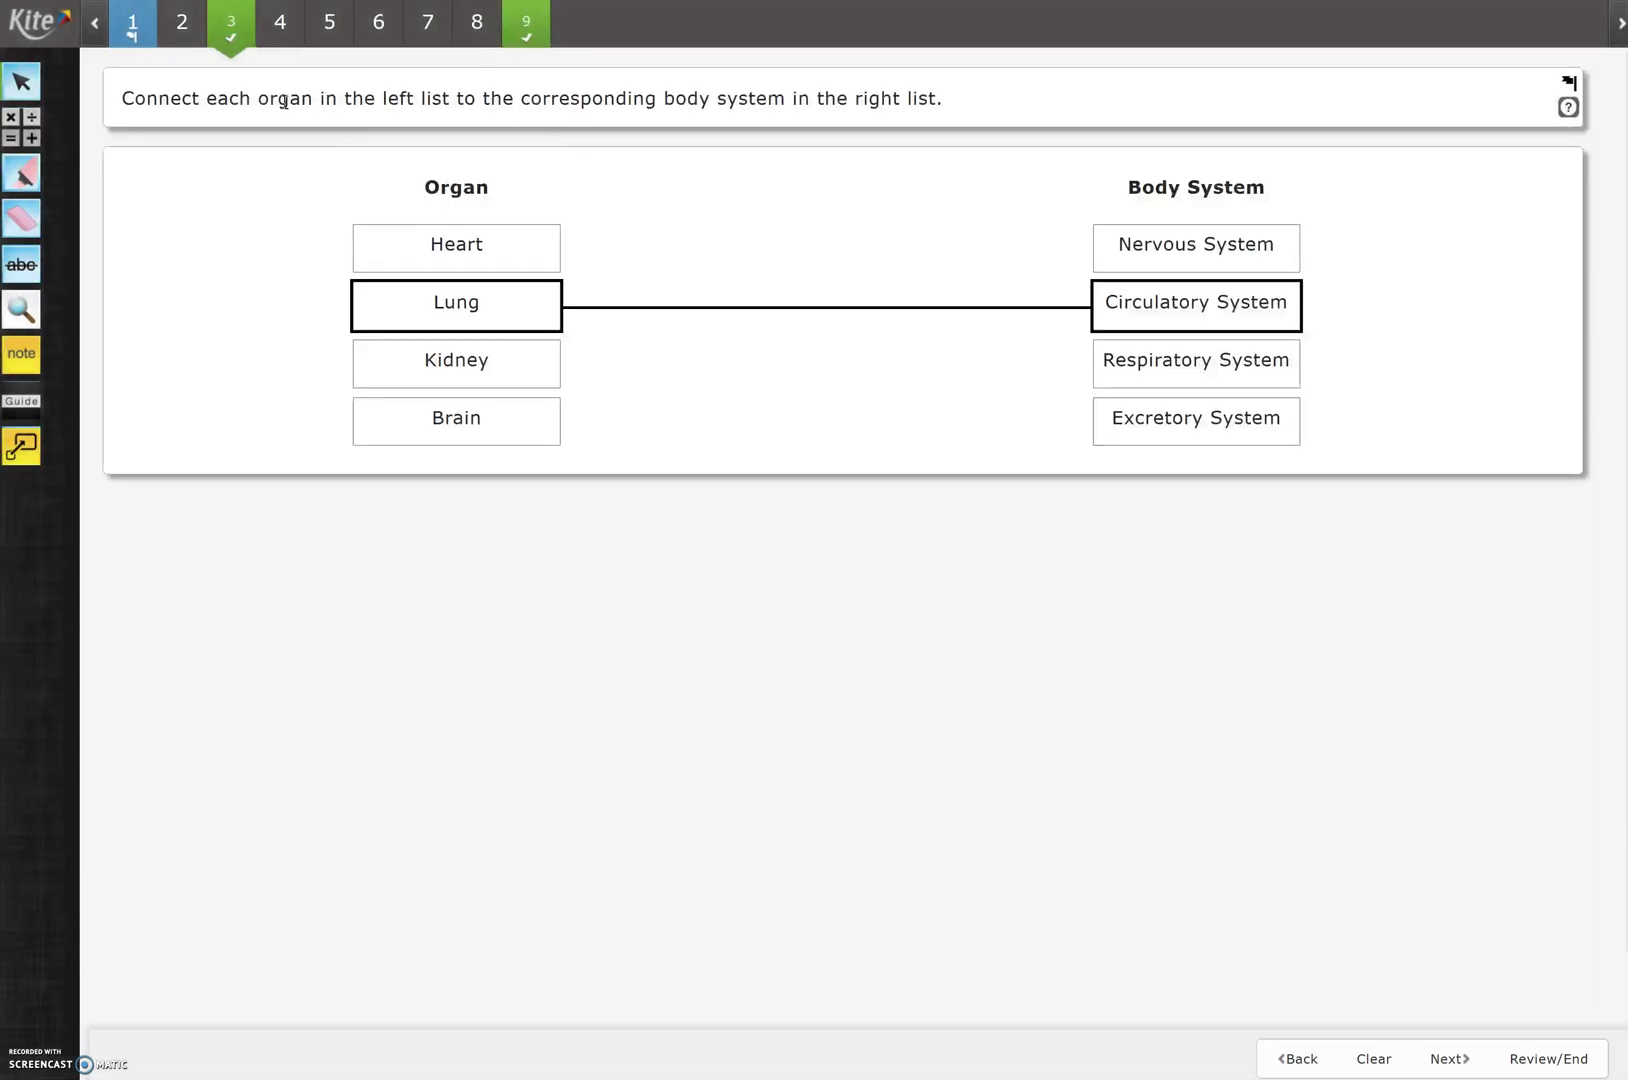
{"action": "left_click", "coordinate": [450, 251]}
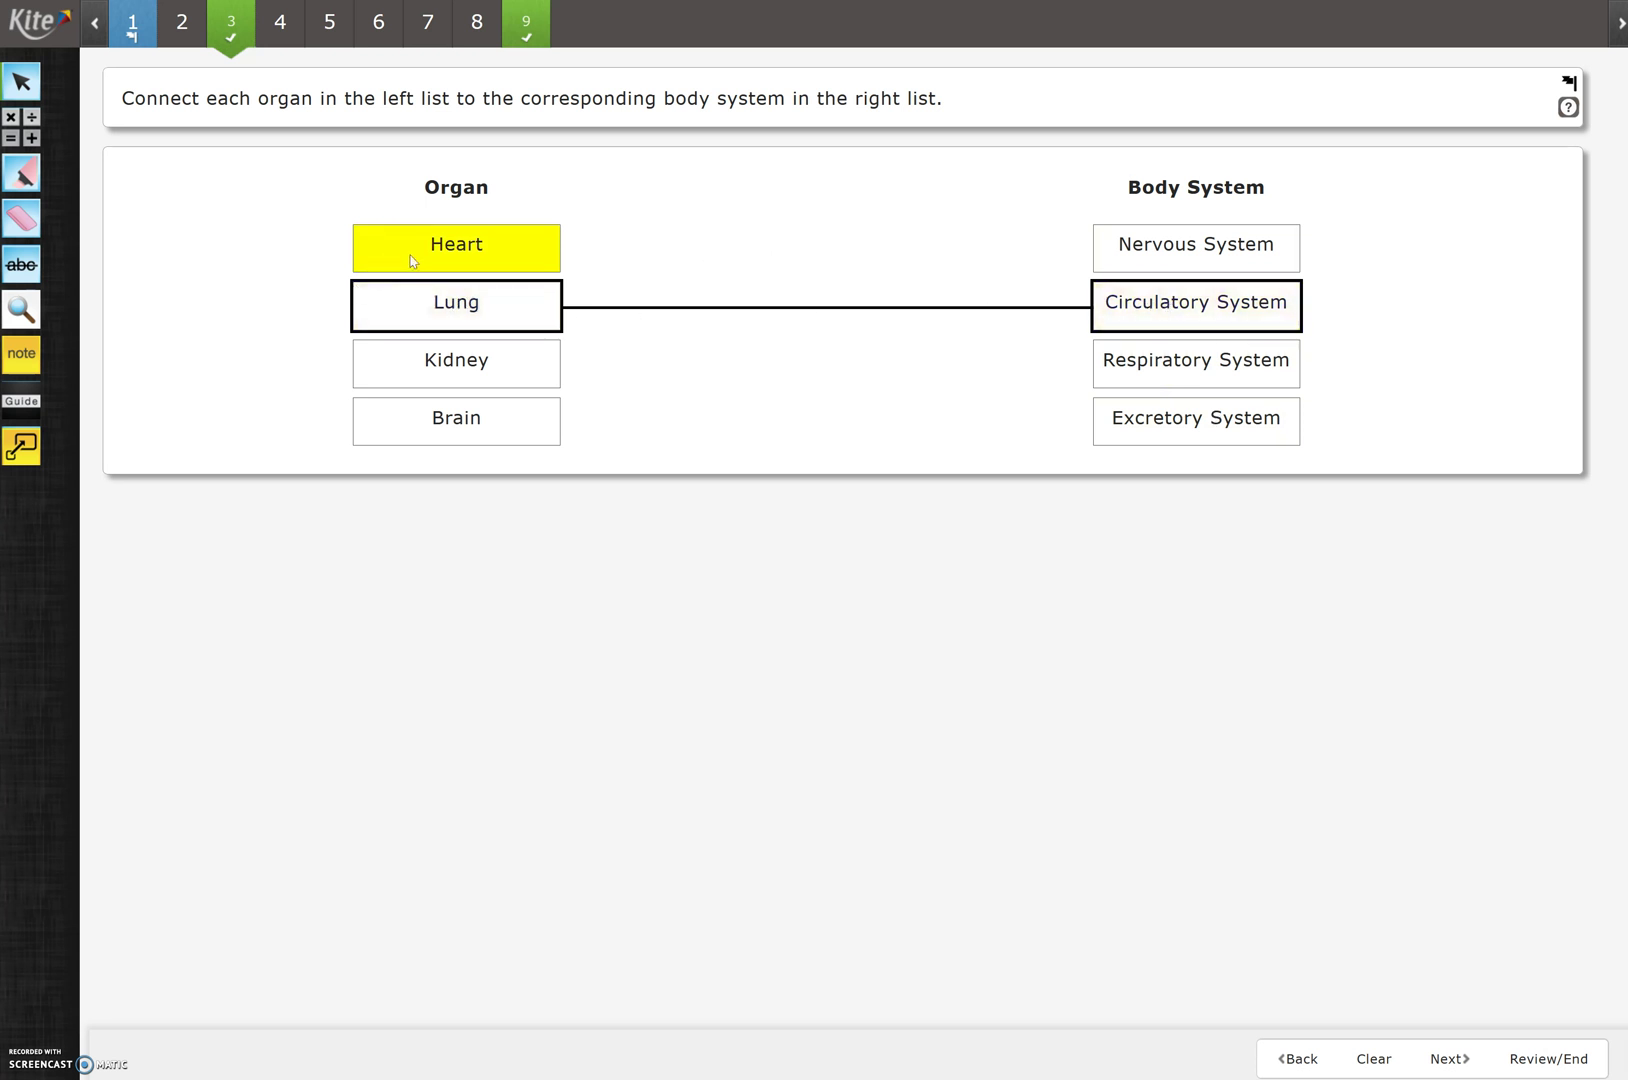
{"action": "left_click", "coordinate": [1160, 300]}
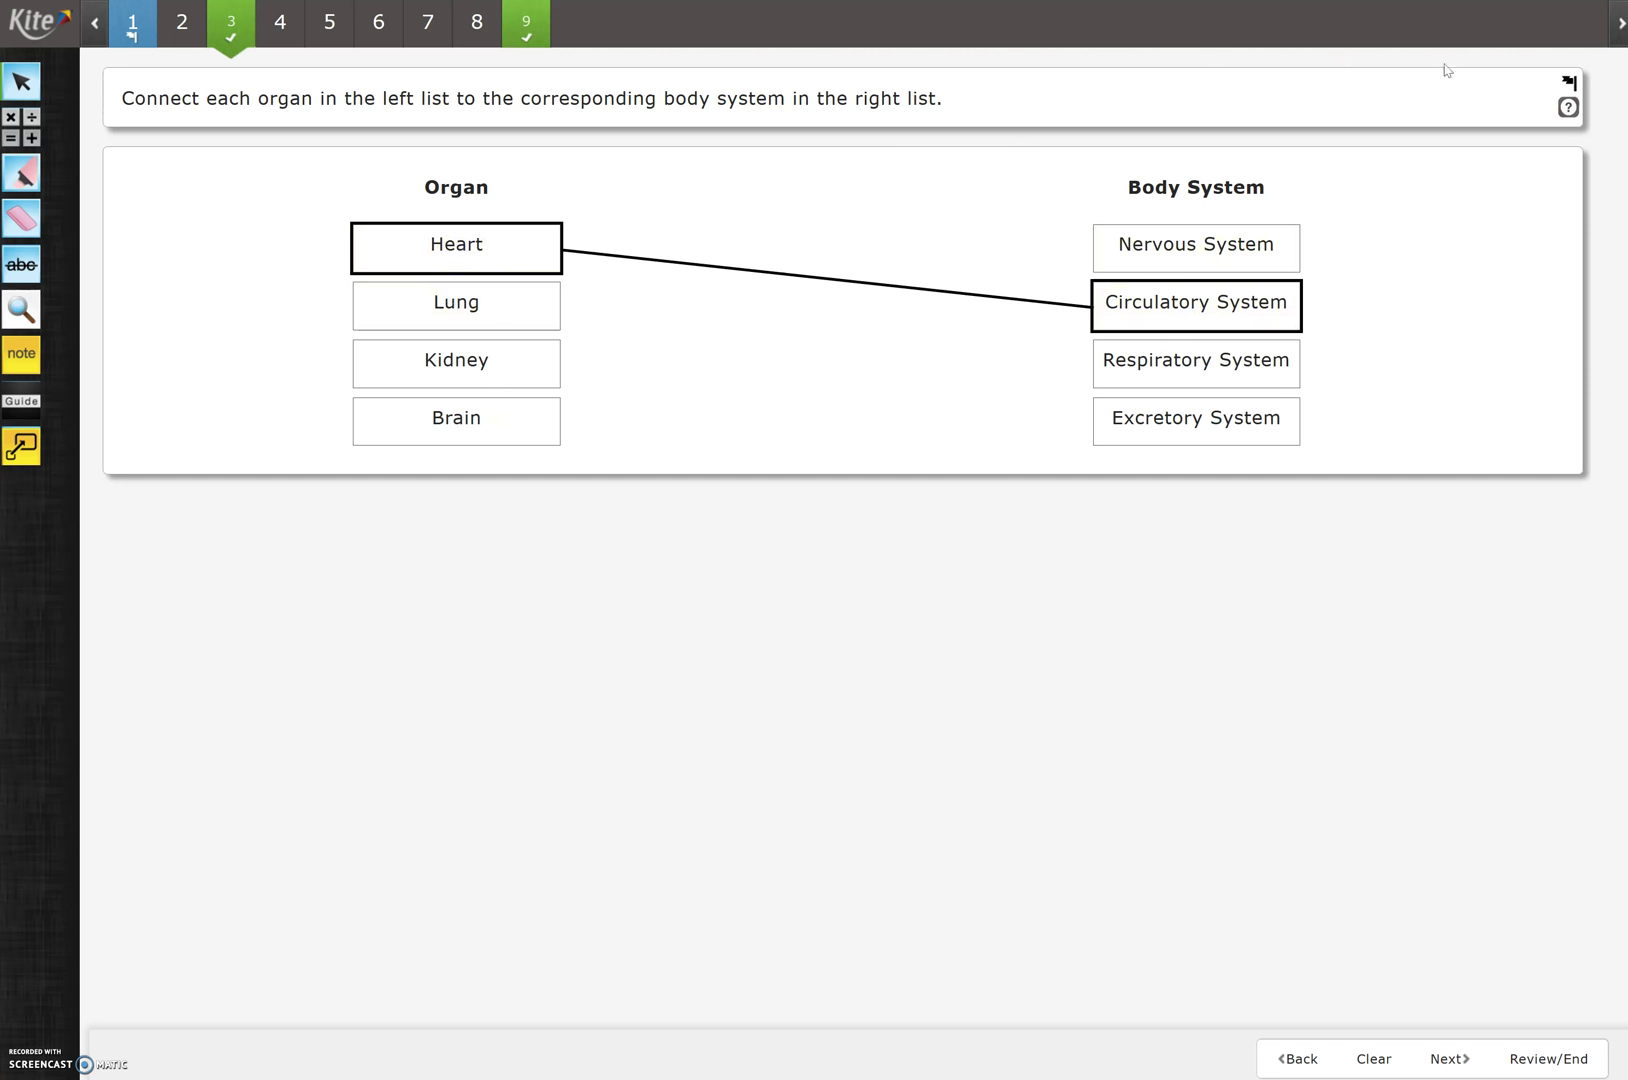
{"action": "left_click", "coordinate": [1569, 84]}
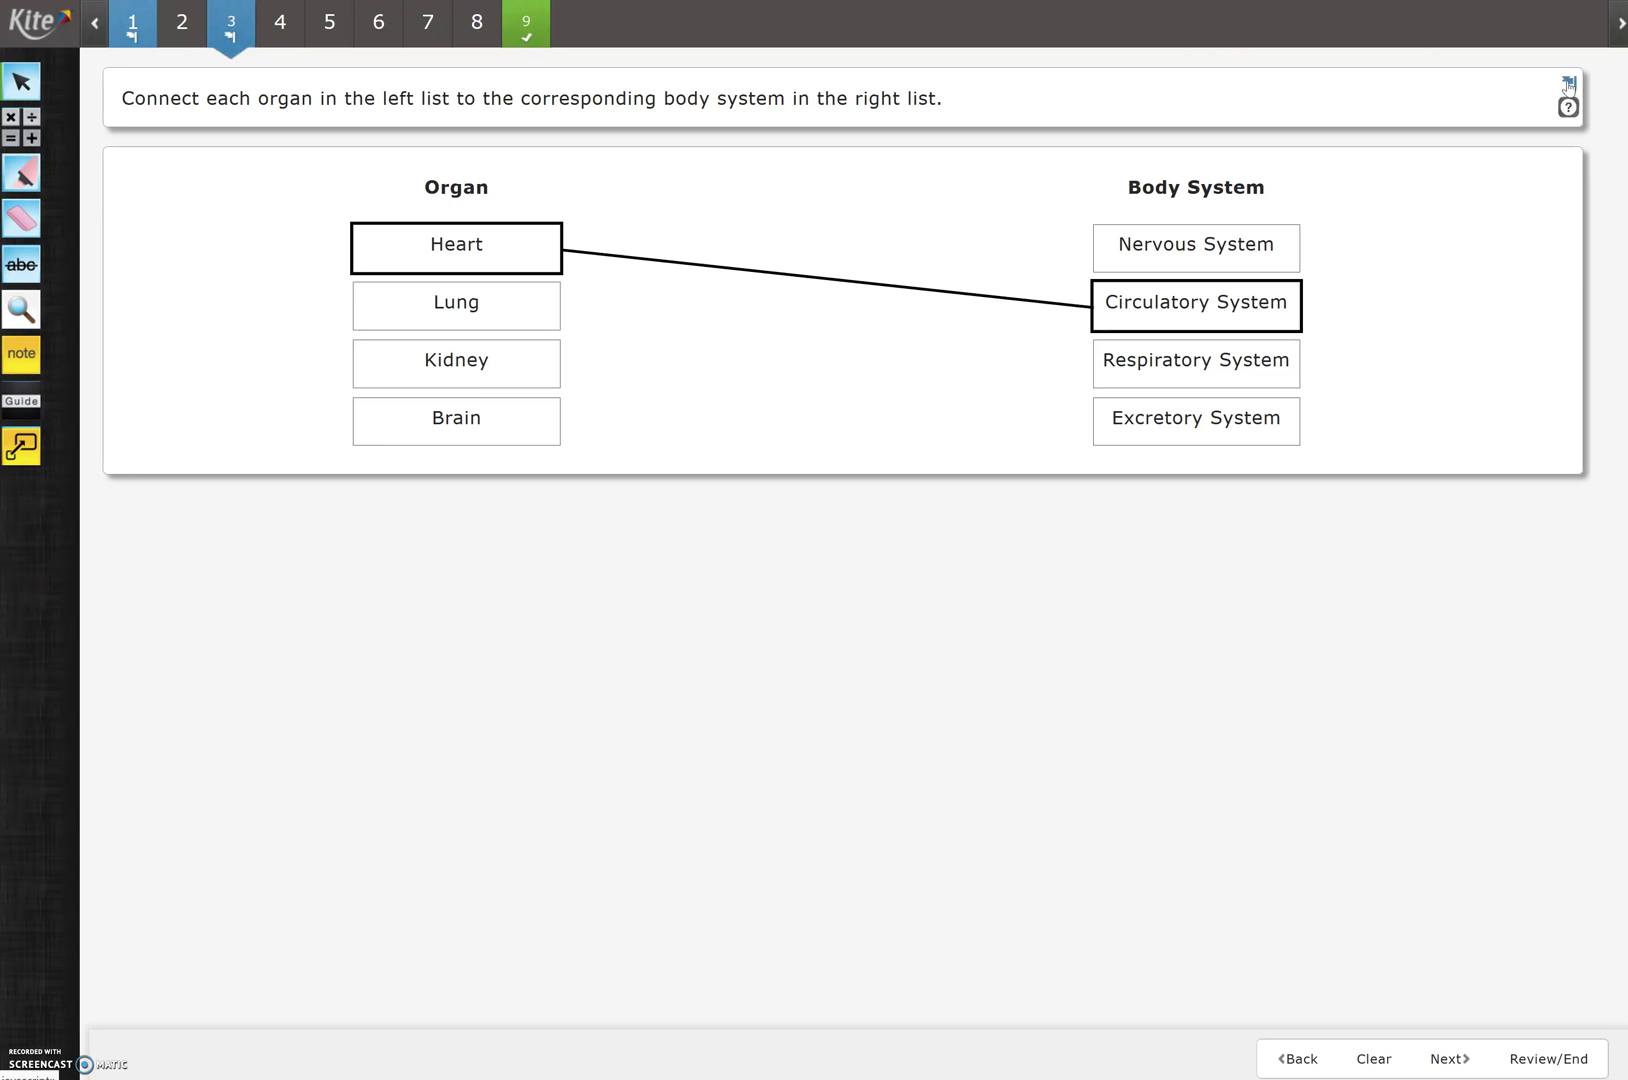
{"action": "left_click", "coordinate": [1568, 85]}
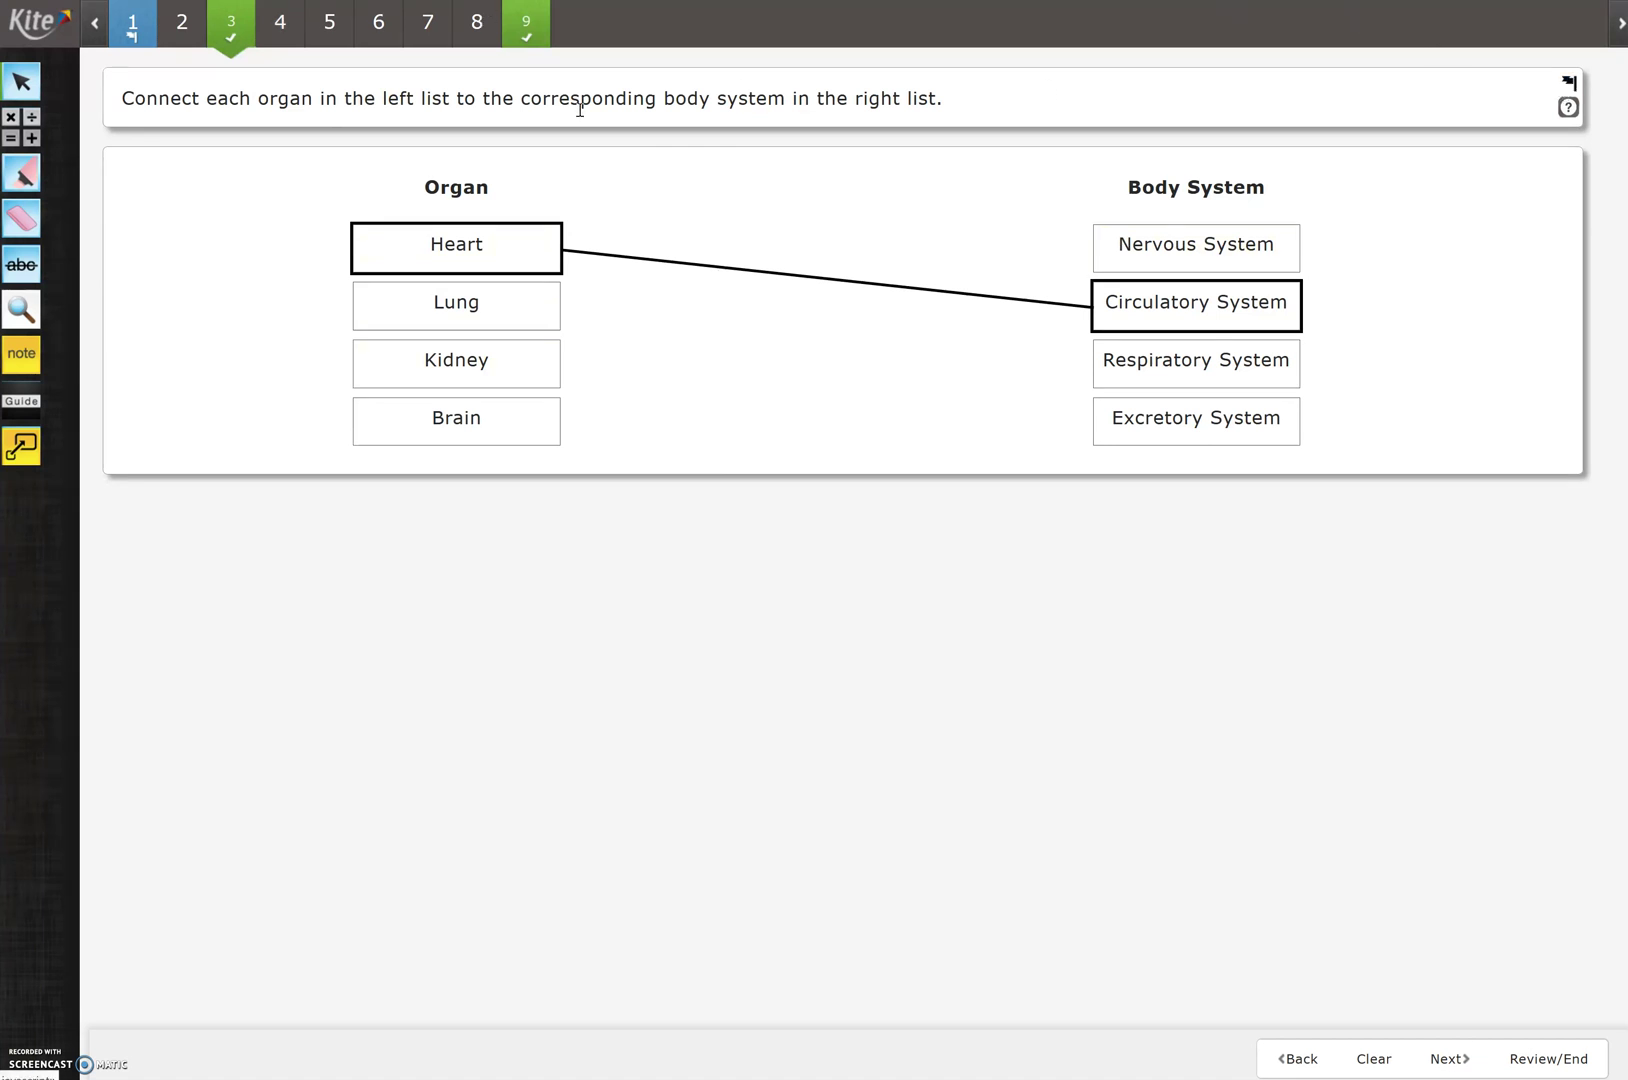
Step: Flag question 3 for review, then mark Gasoline as potential, kinetic and thermal energy on question 4
{"action": "left_click", "coordinate": [1568, 84]}
{"action": "left_click", "coordinate": [281, 27]}
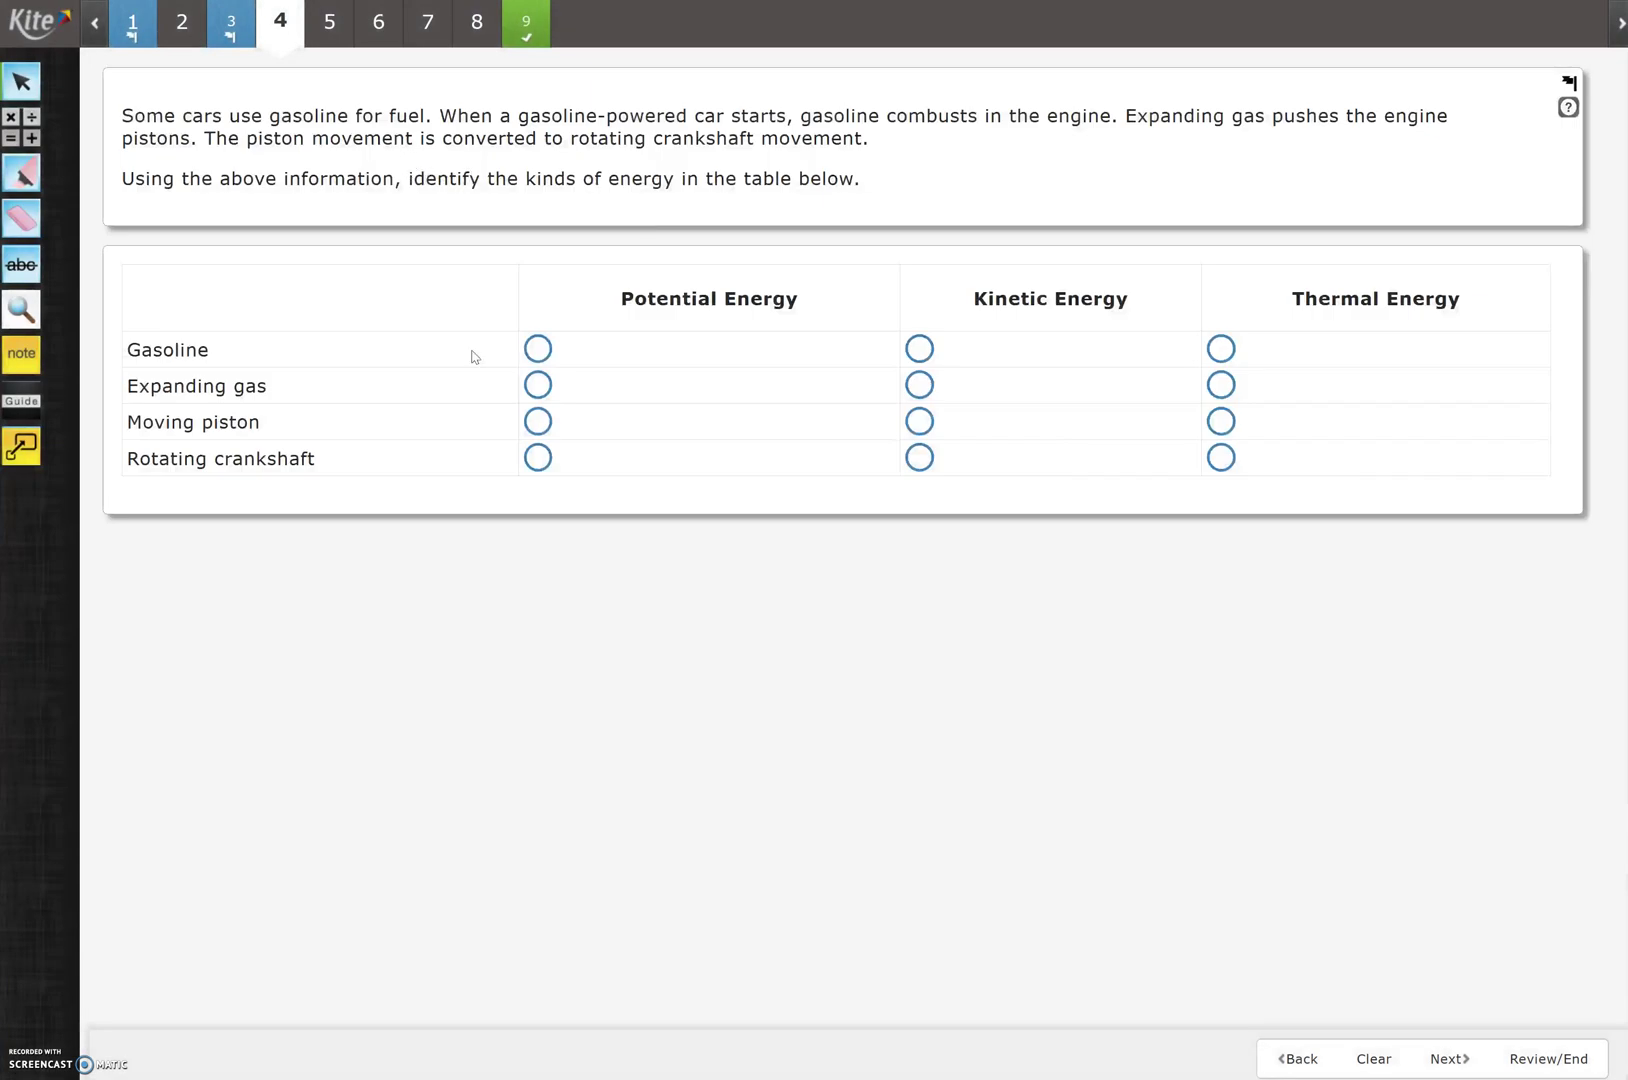
{"action": "left_click", "coordinate": [544, 357]}
{"action": "left_click", "coordinate": [918, 353]}
{"action": "left_click", "coordinate": [1220, 352]}
Step: Clear Gasoline's energy choices so question 4 stays unanswered, then go to question 5
{"action": "left_click", "coordinate": [1222, 349]}
{"action": "left_click", "coordinate": [1221, 349]}
{"action": "left_click", "coordinate": [1221, 349]}
{"action": "left_click", "coordinate": [336, 30]}
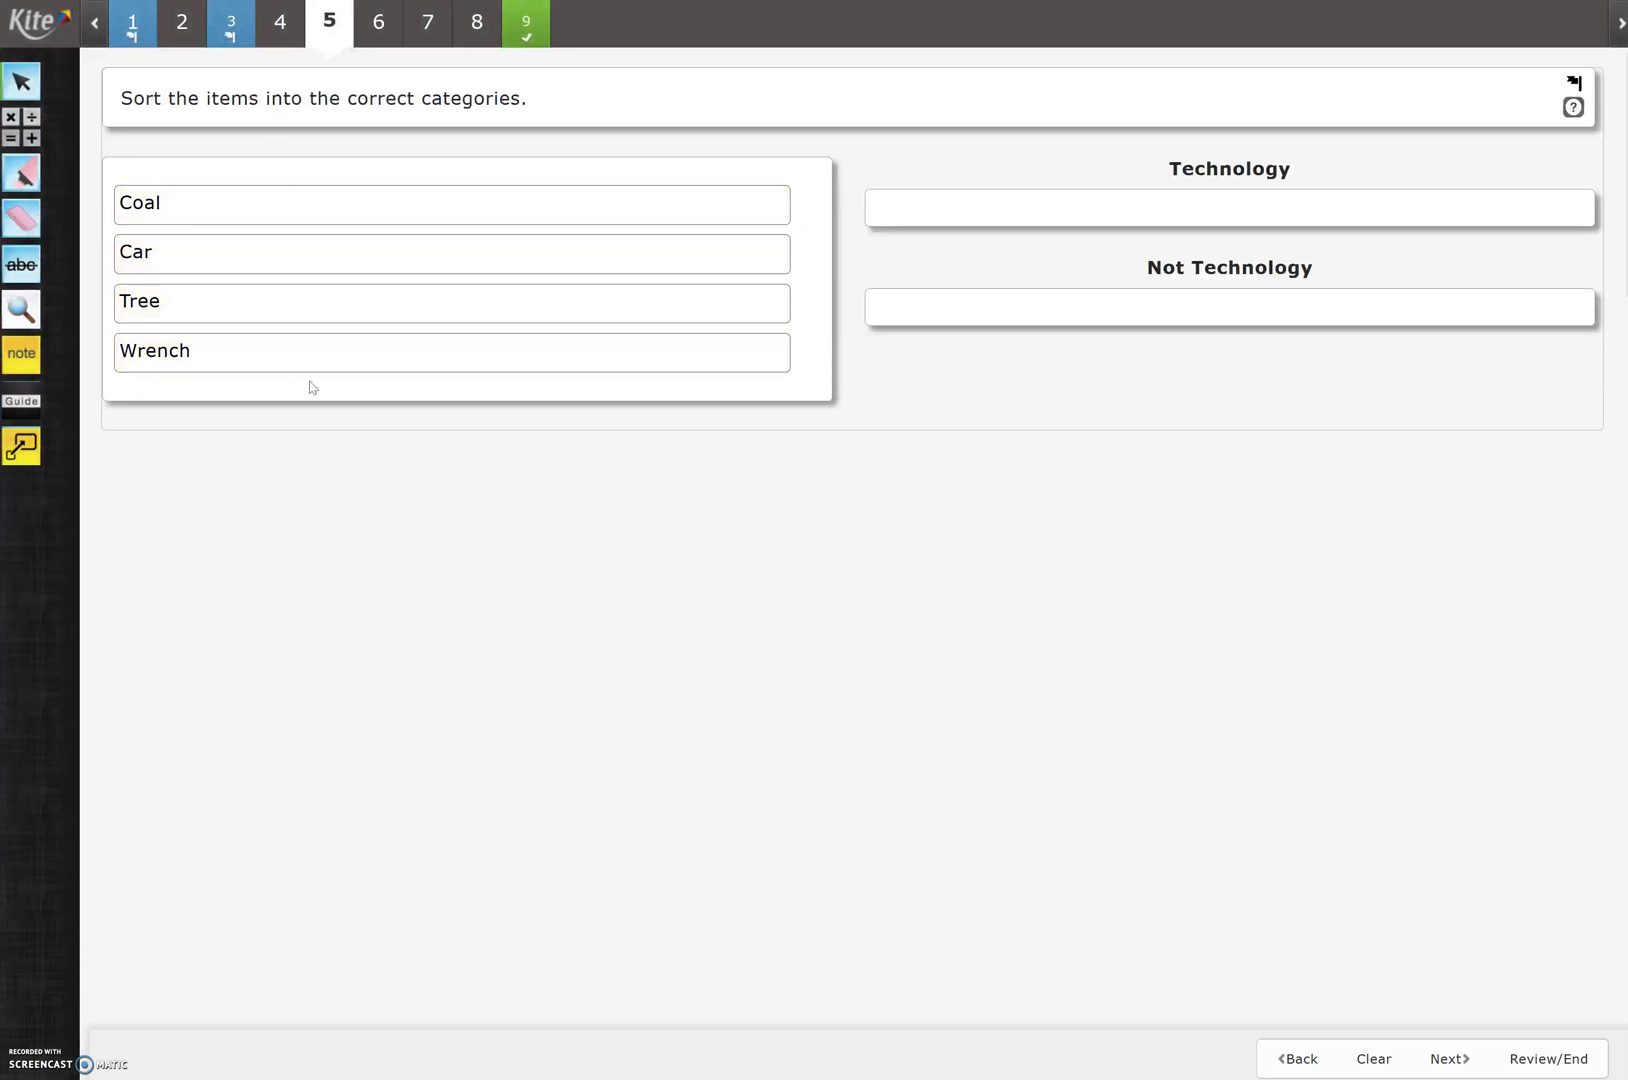
Step: Sort Coal into Not Technology and pull Car back out of Technology on question 5
{"action": "left_click_drag", "start_coordinate": [316, 207], "coordinate": [1170, 320]}
{"action": "left_click_drag", "start_coordinate": [369, 203], "coordinate": [1079, 214]}
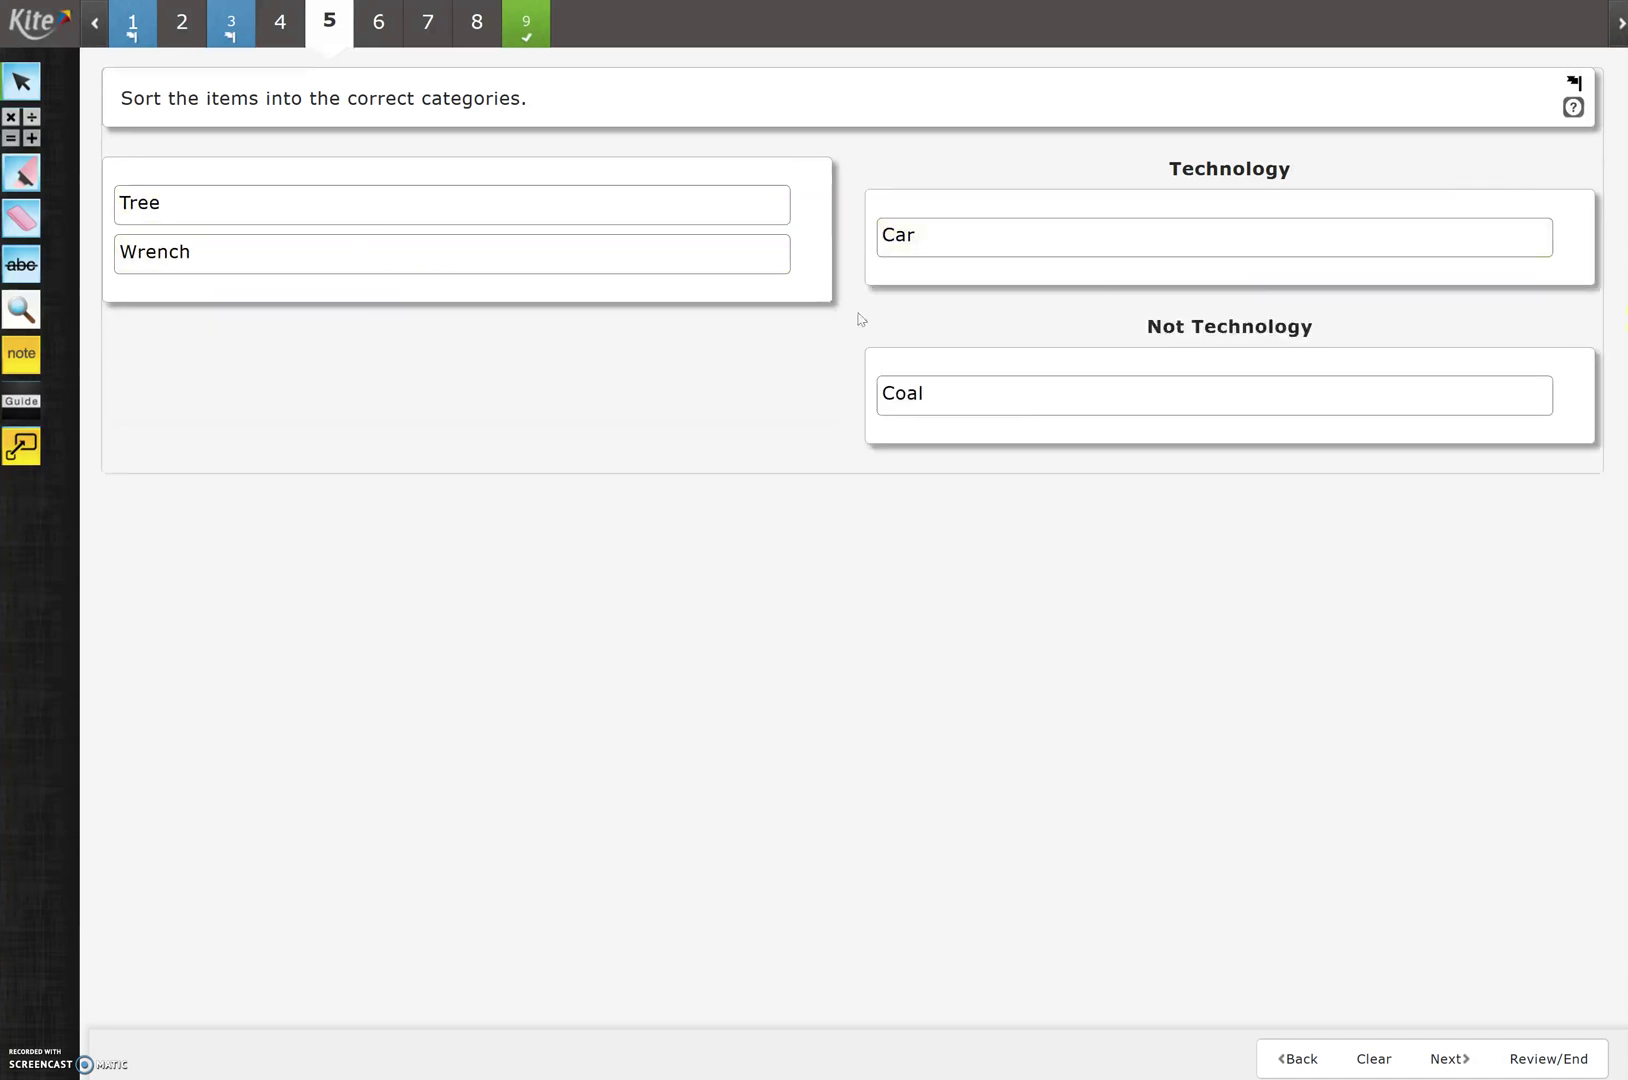
{"action": "left_click_drag", "start_coordinate": [975, 238], "coordinate": [505, 258]}
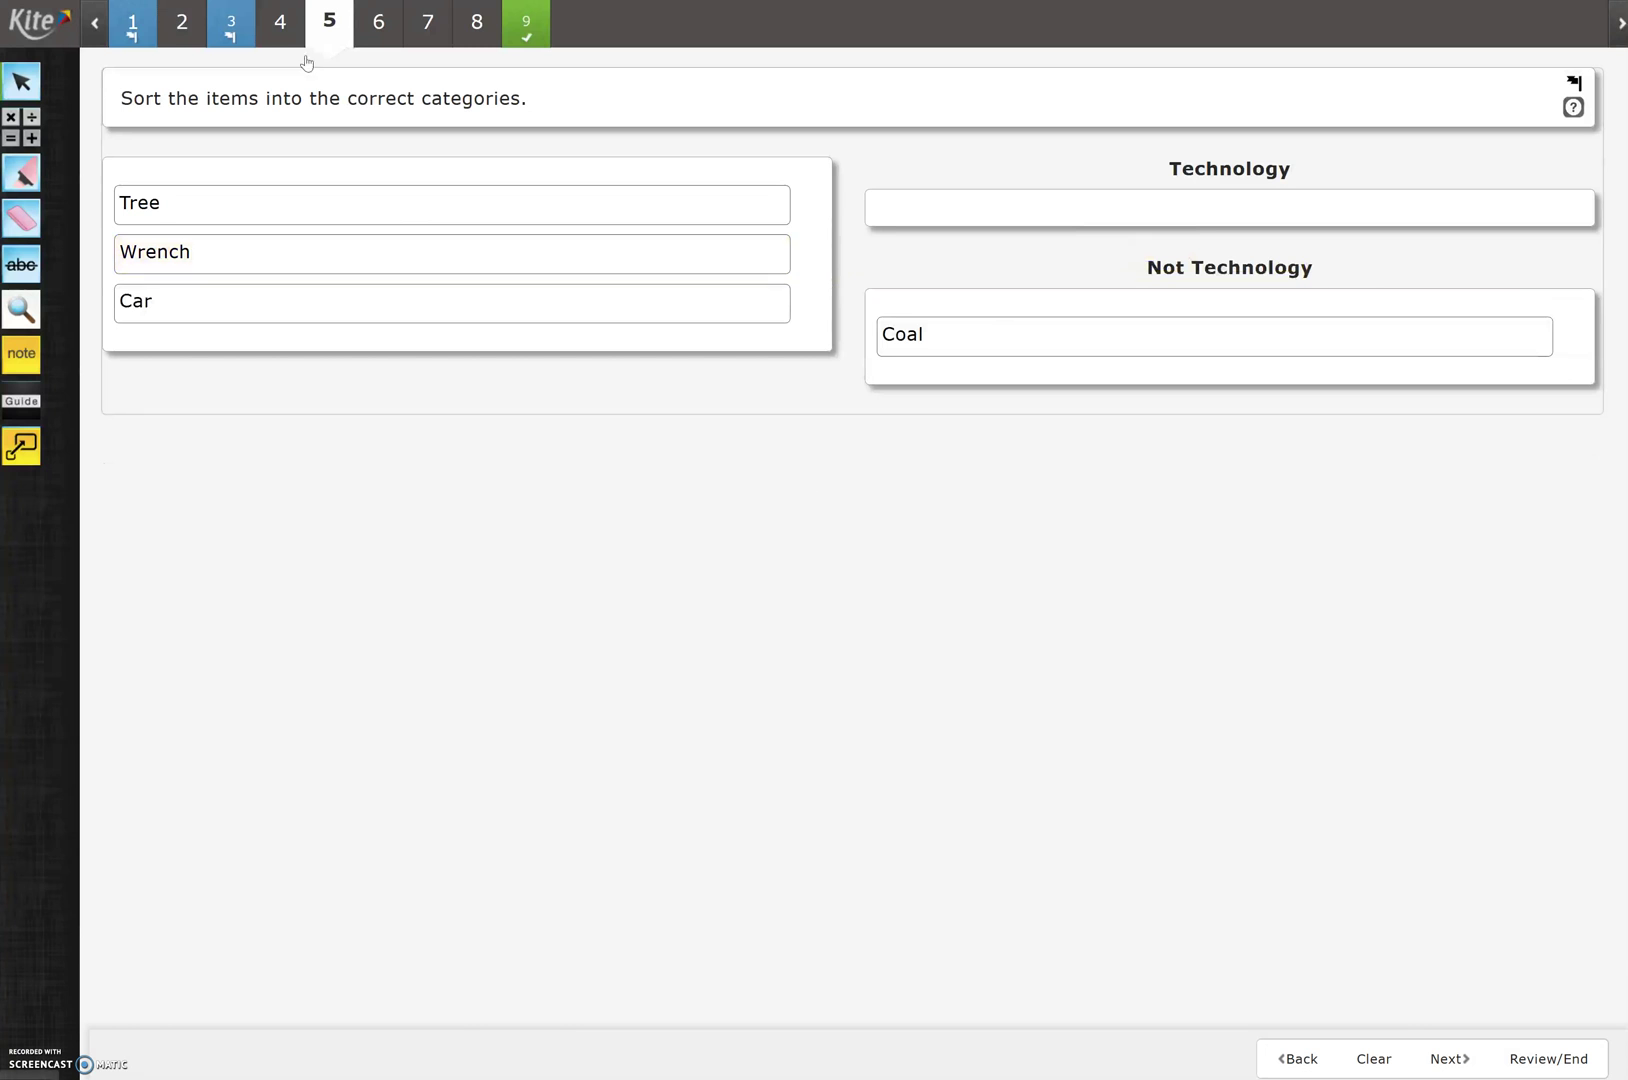
{"action": "left_click", "coordinate": [378, 24]}
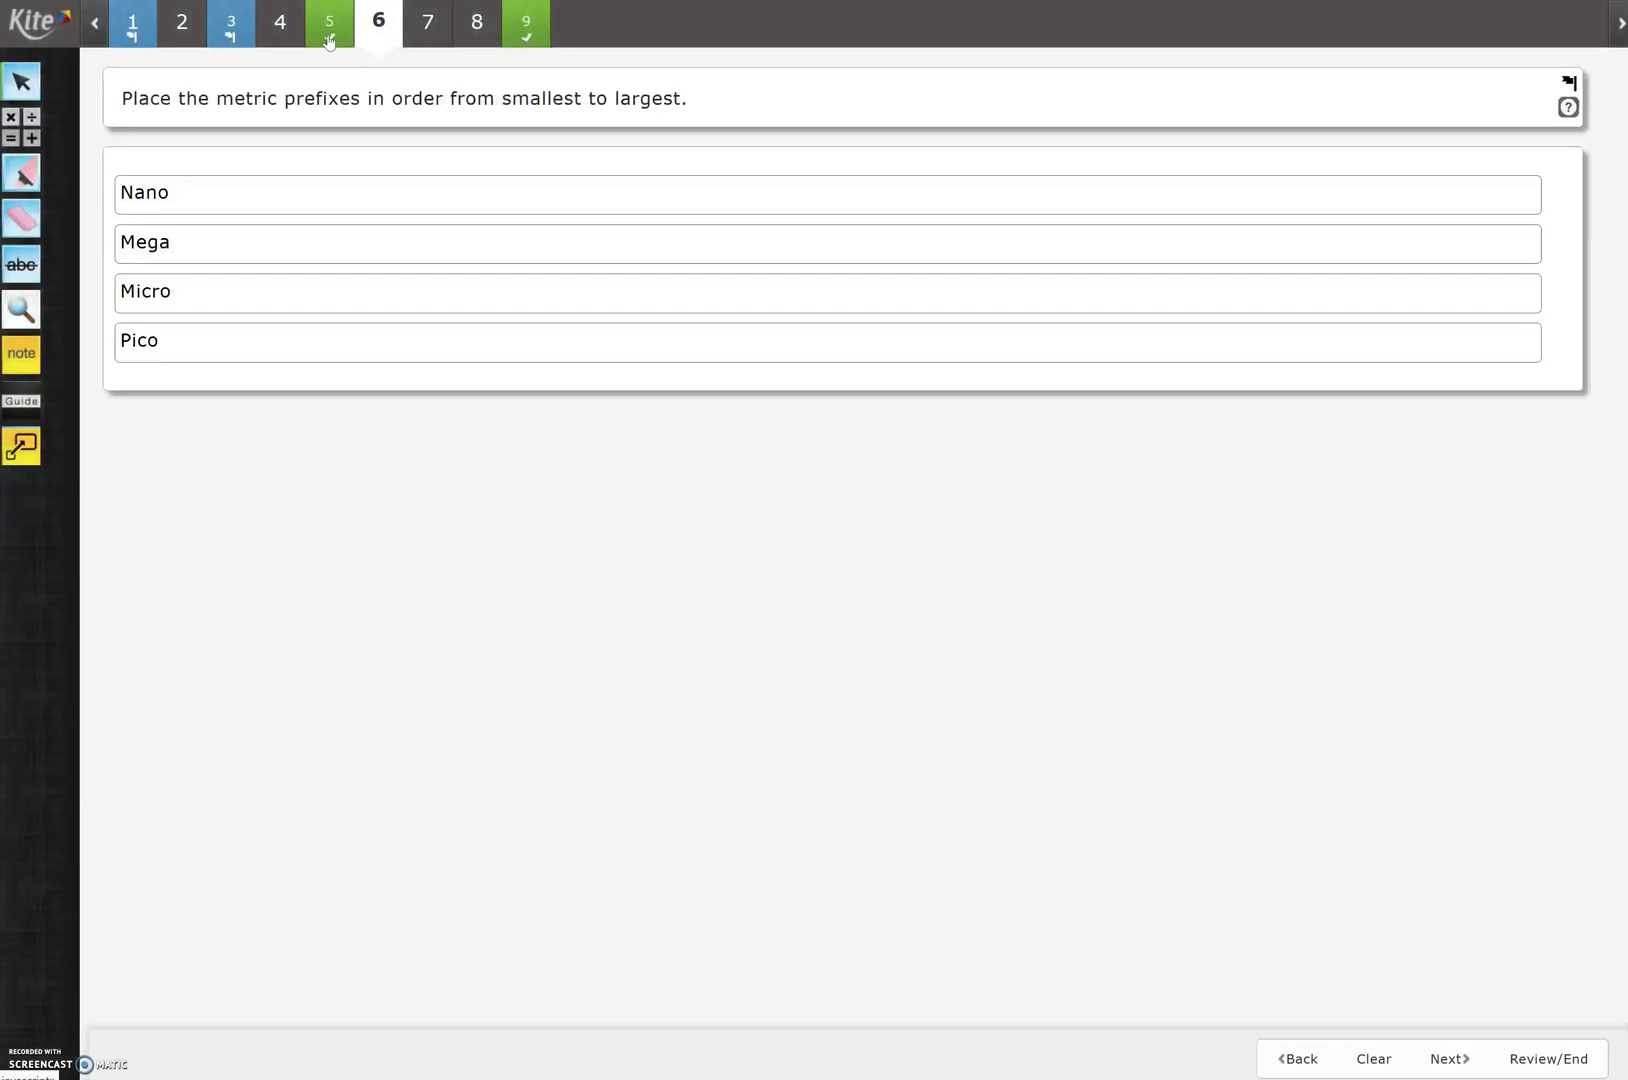
{"action": "left_click", "coordinate": [329, 40]}
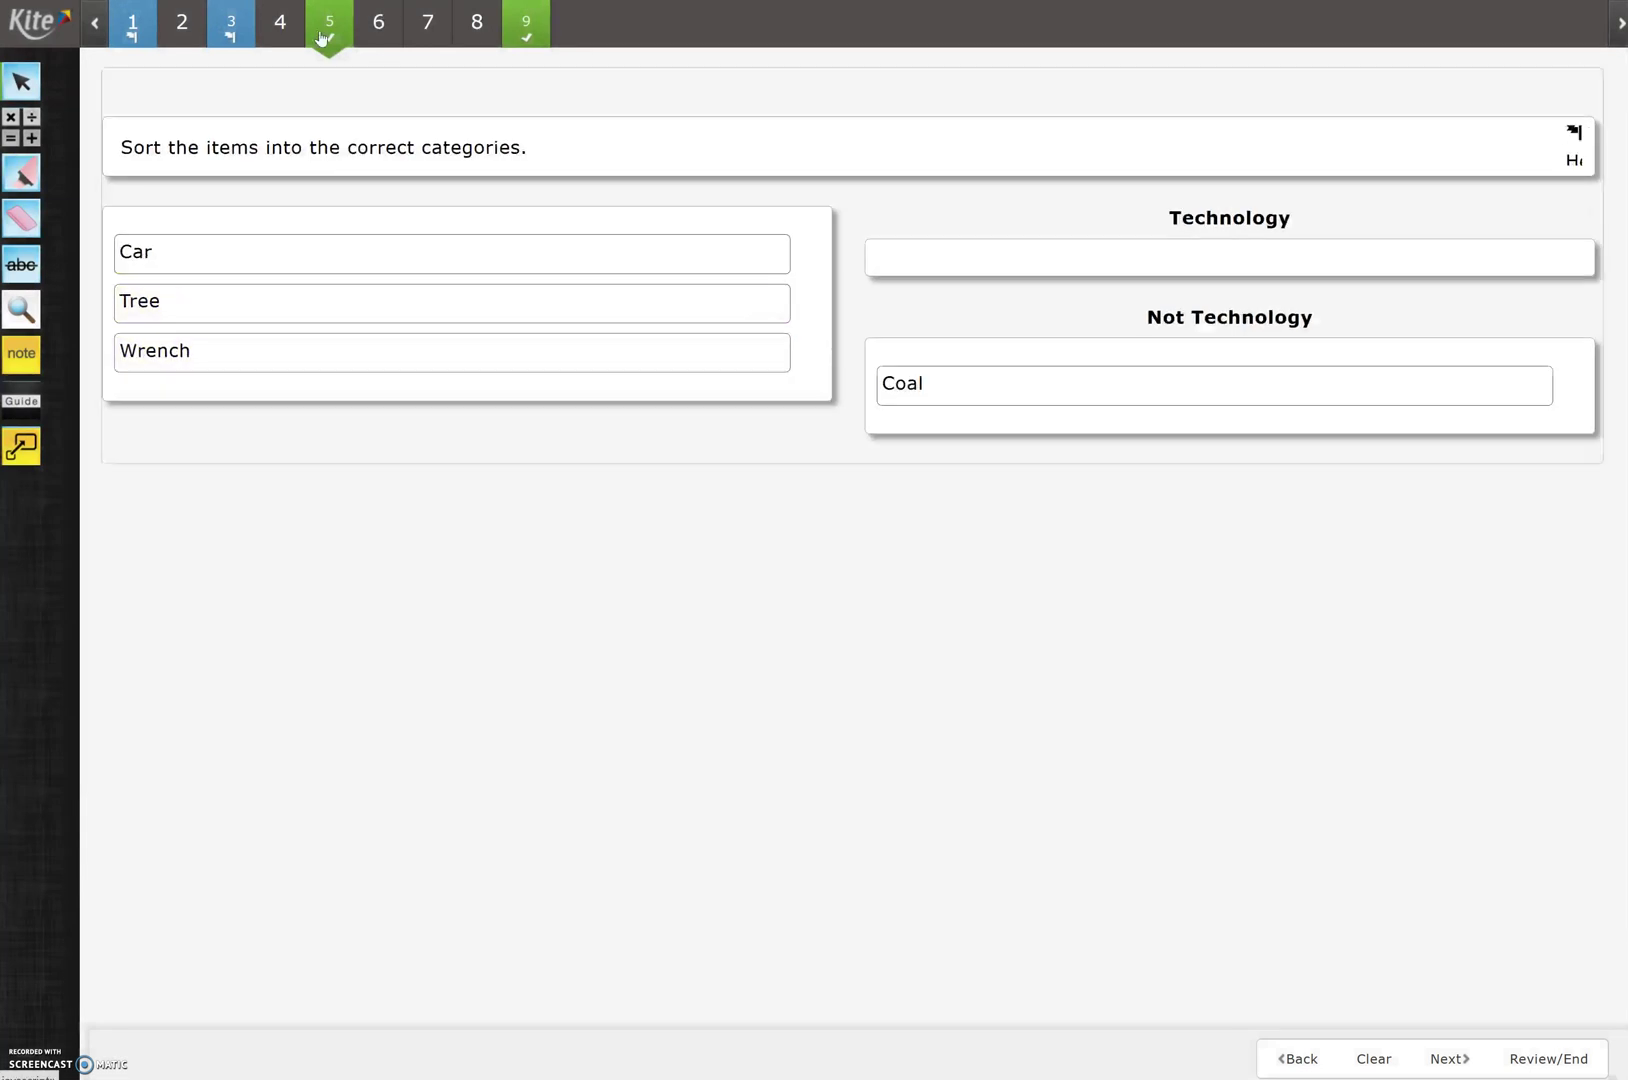
Step: On question 6, arrange the metric prefixes smallest to largest: Pico, Nano, Micro, Mega
{"action": "left_click", "coordinate": [378, 30]}
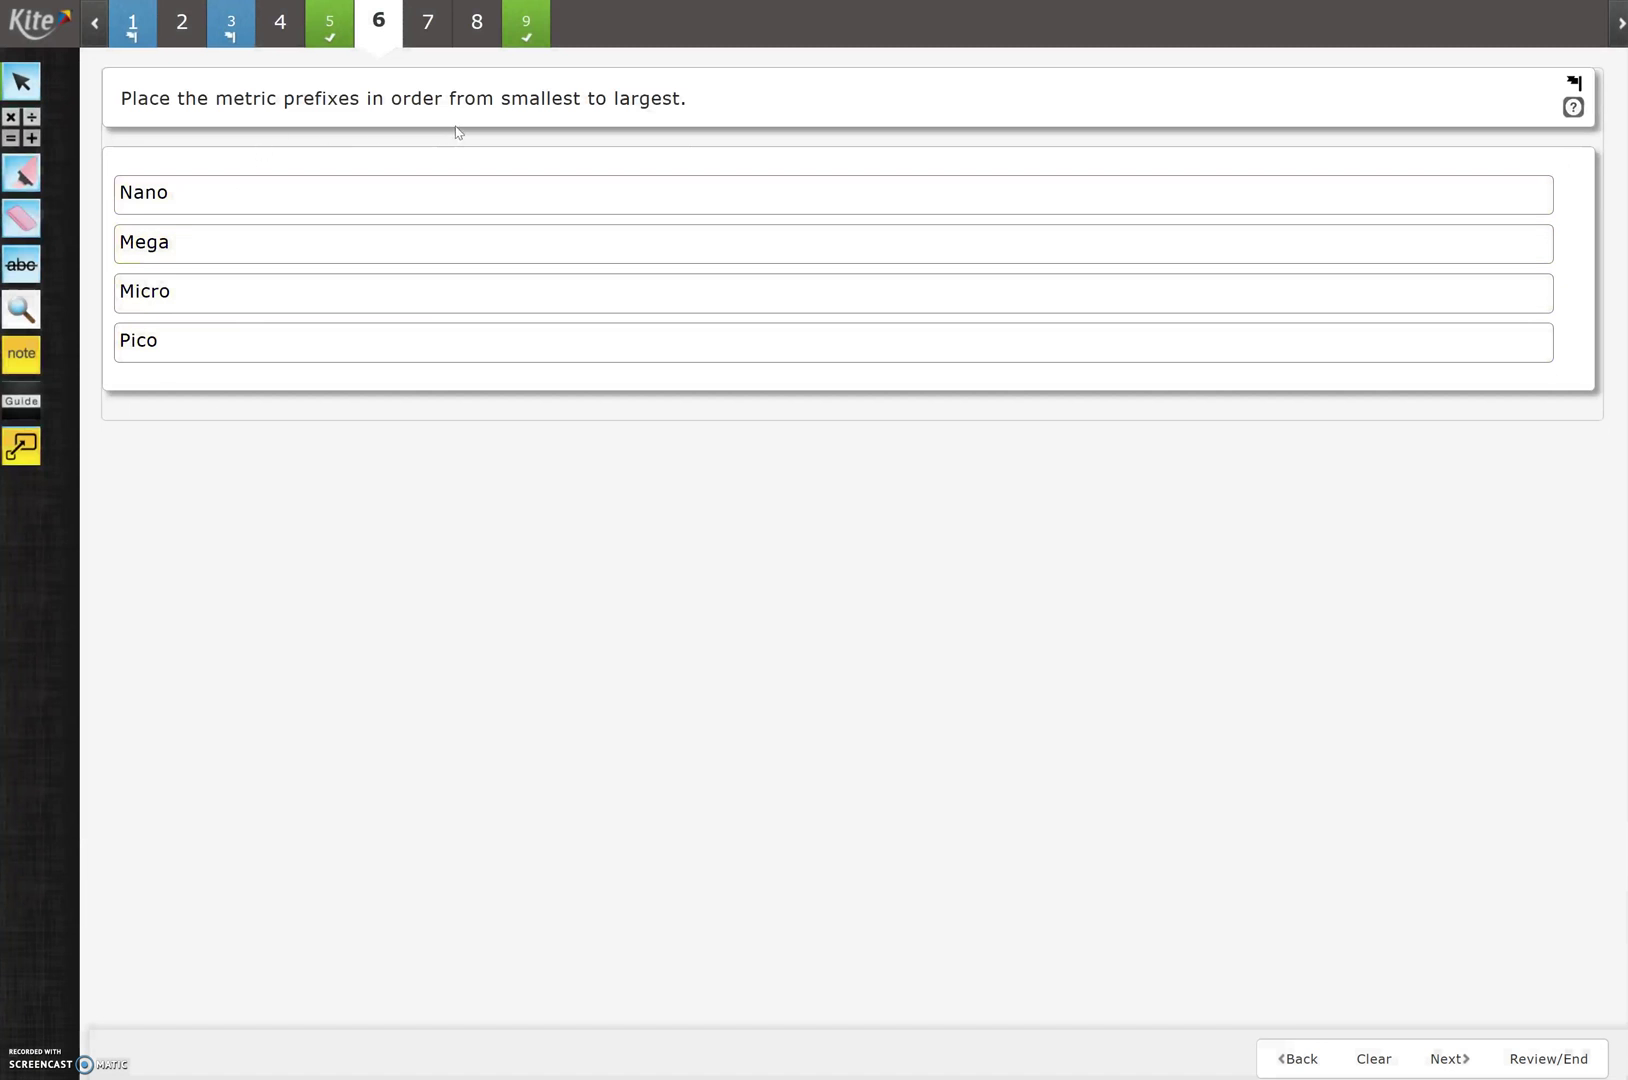
{"action": "left_click_drag", "start_coordinate": [501, 193], "coordinate": [491, 349]}
{"action": "left_click_drag", "start_coordinate": [334, 291], "coordinate": [339, 180]}
{"action": "left_click_drag", "start_coordinate": [323, 262], "coordinate": [320, 342]}
{"action": "left_click_drag", "start_coordinate": [247, 291], "coordinate": [390, 225]}
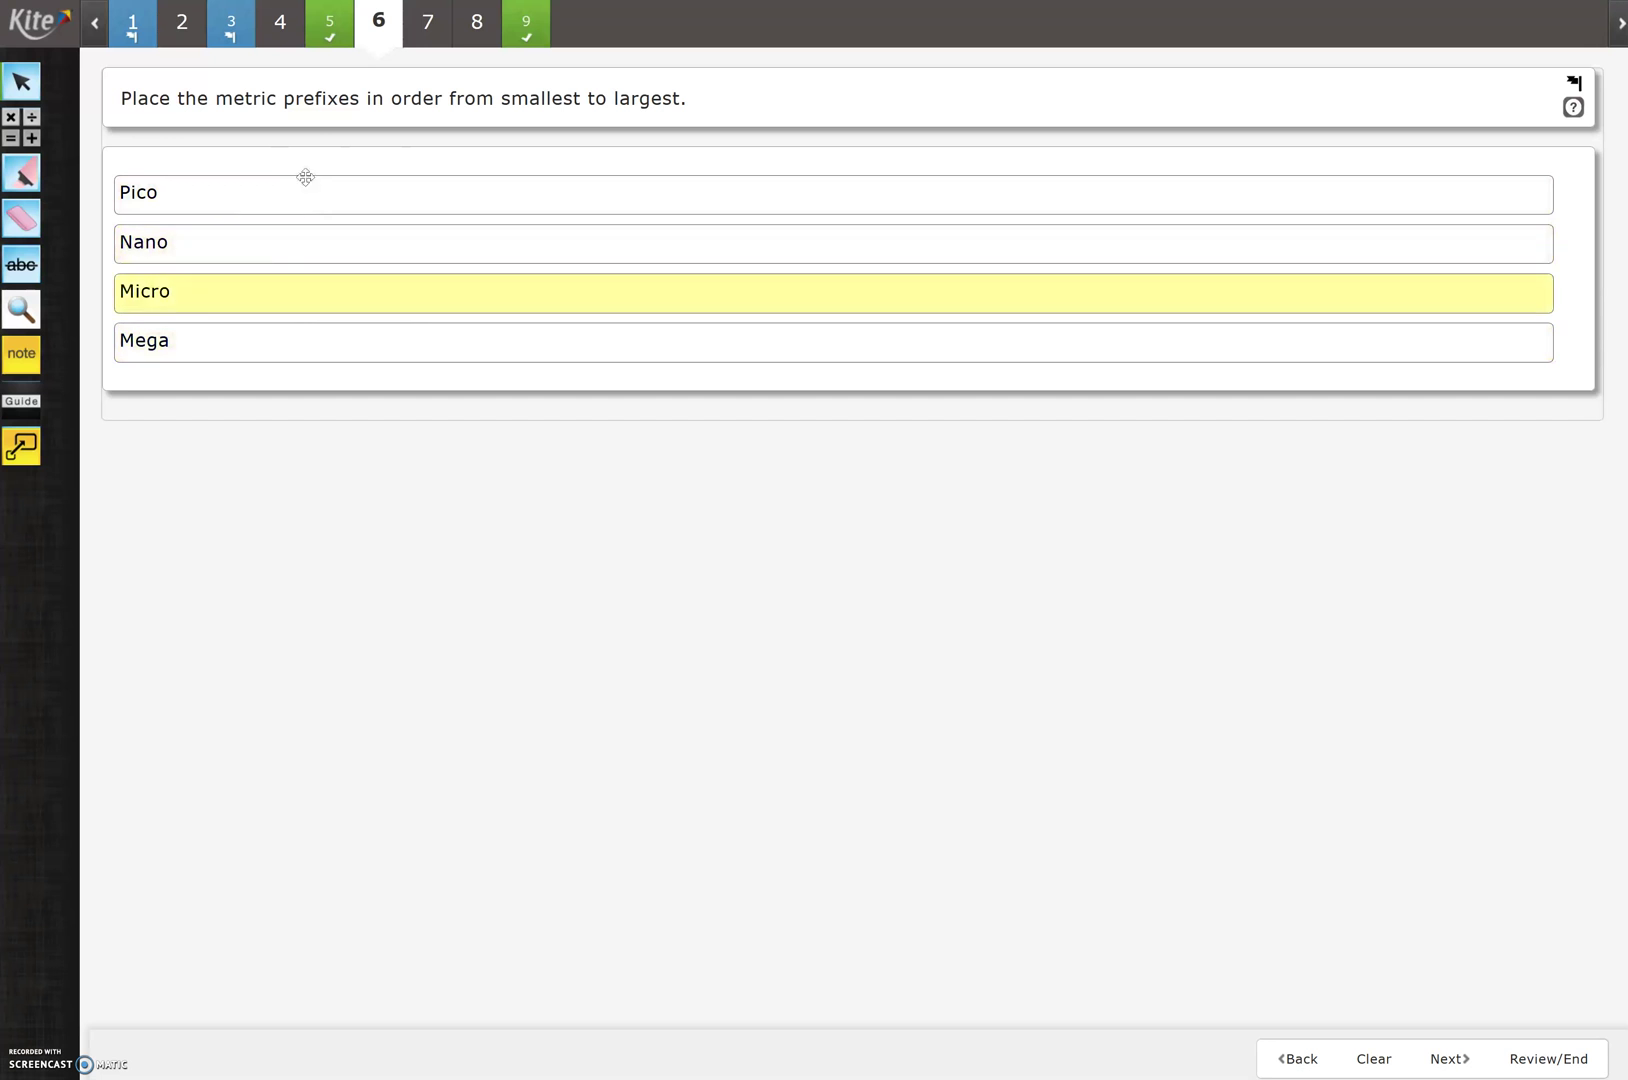
Step: Try several olfactory cortex answers on question 7 before settling on None of the above
{"action": "left_click", "coordinate": [433, 31]}
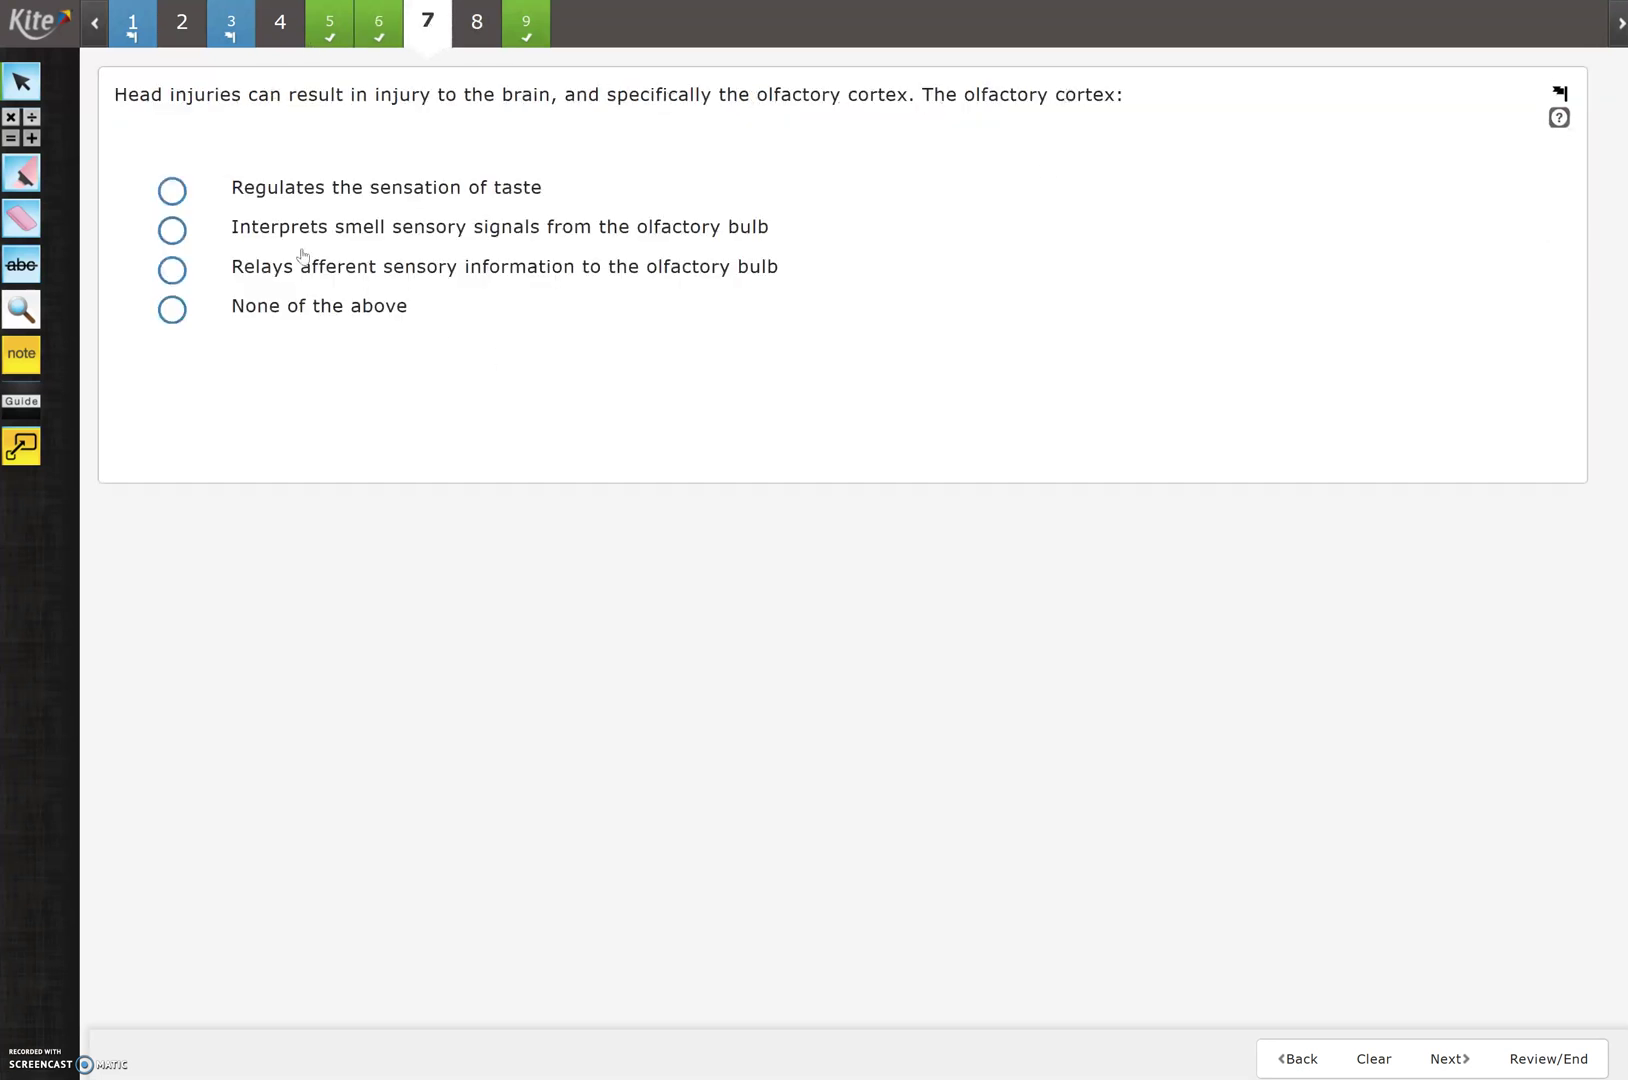
{"action": "left_click", "coordinate": [173, 205]}
{"action": "key", "text": "Down"}
{"action": "key", "text": "Down"}
{"action": "key", "text": "Down"}
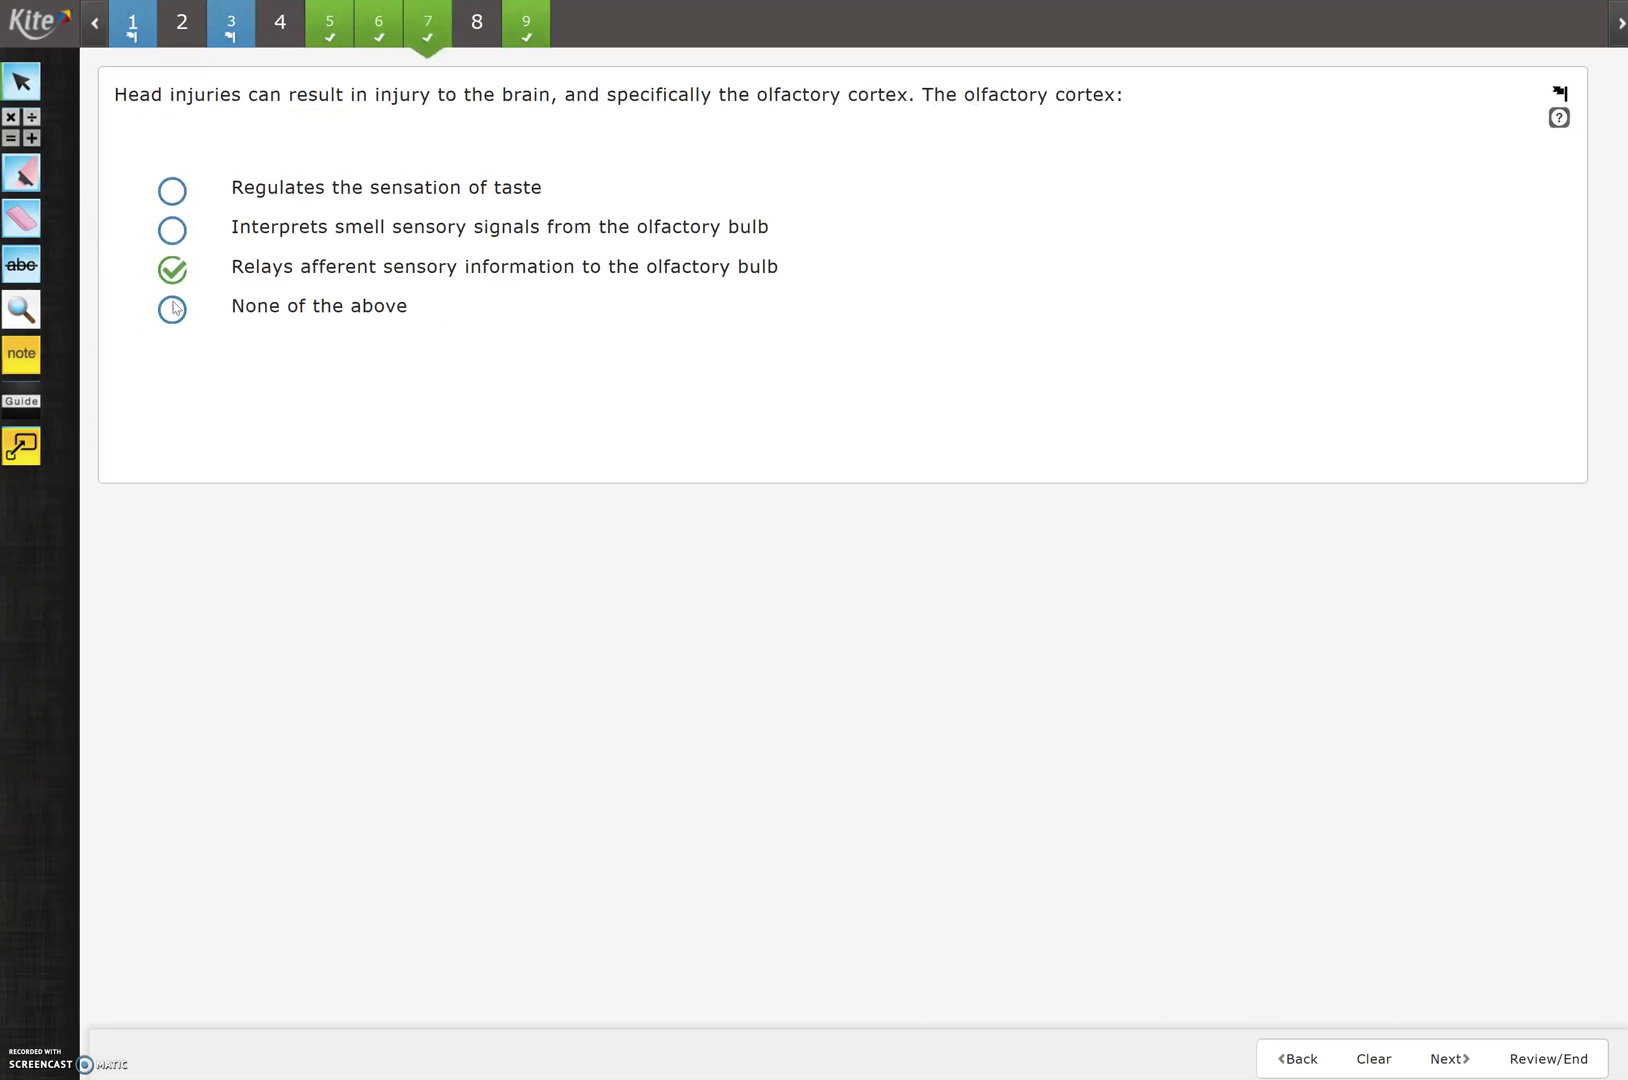
{"action": "left_click", "coordinate": [173, 197]}
{"action": "left_click", "coordinate": [174, 234]}
{"action": "left_click", "coordinate": [173, 272]}
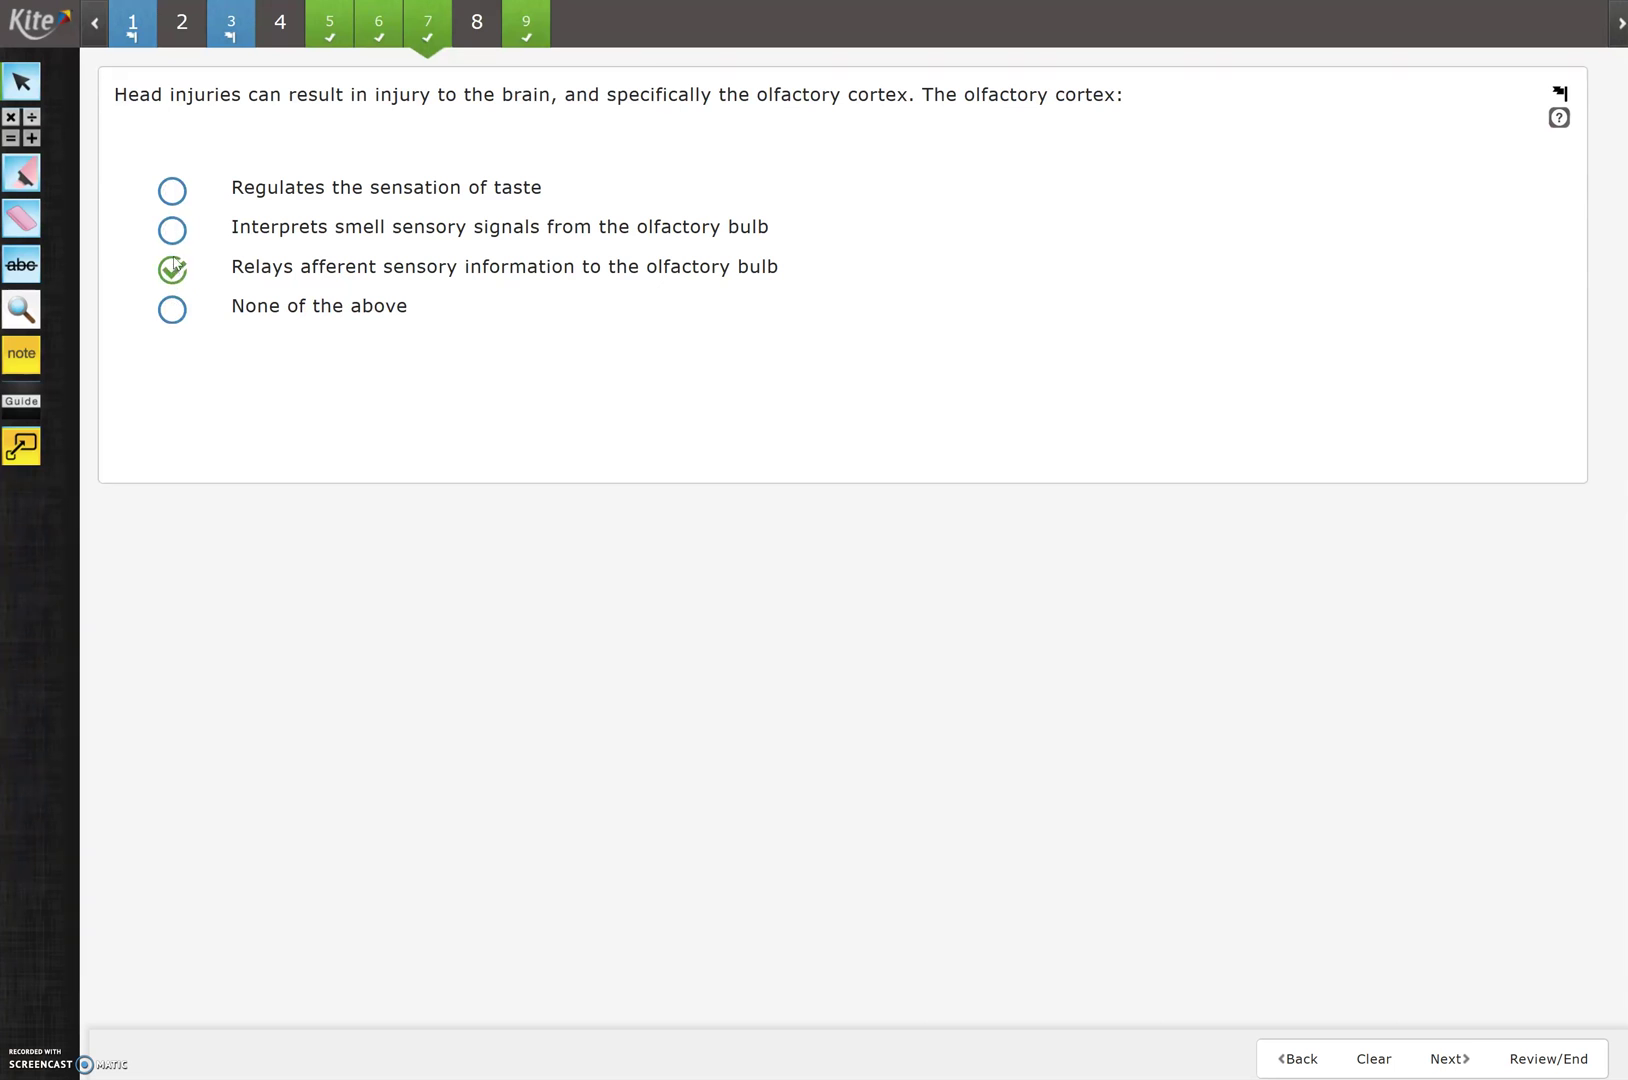
{"action": "left_click", "coordinate": [182, 197]}
{"action": "left_click", "coordinate": [172, 232]}
{"action": "left_click", "coordinate": [173, 196]}
{"action": "left_click", "coordinate": [172, 237]}
{"action": "left_click", "coordinate": [170, 312]}
{"action": "left_click", "coordinate": [172, 272]}
{"action": "left_click", "coordinate": [176, 310]}
Step: Tick Glomerular filtration rate and Secretion of the substance on question 8, then go to question 9
{"action": "left_click", "coordinate": [472, 34]}
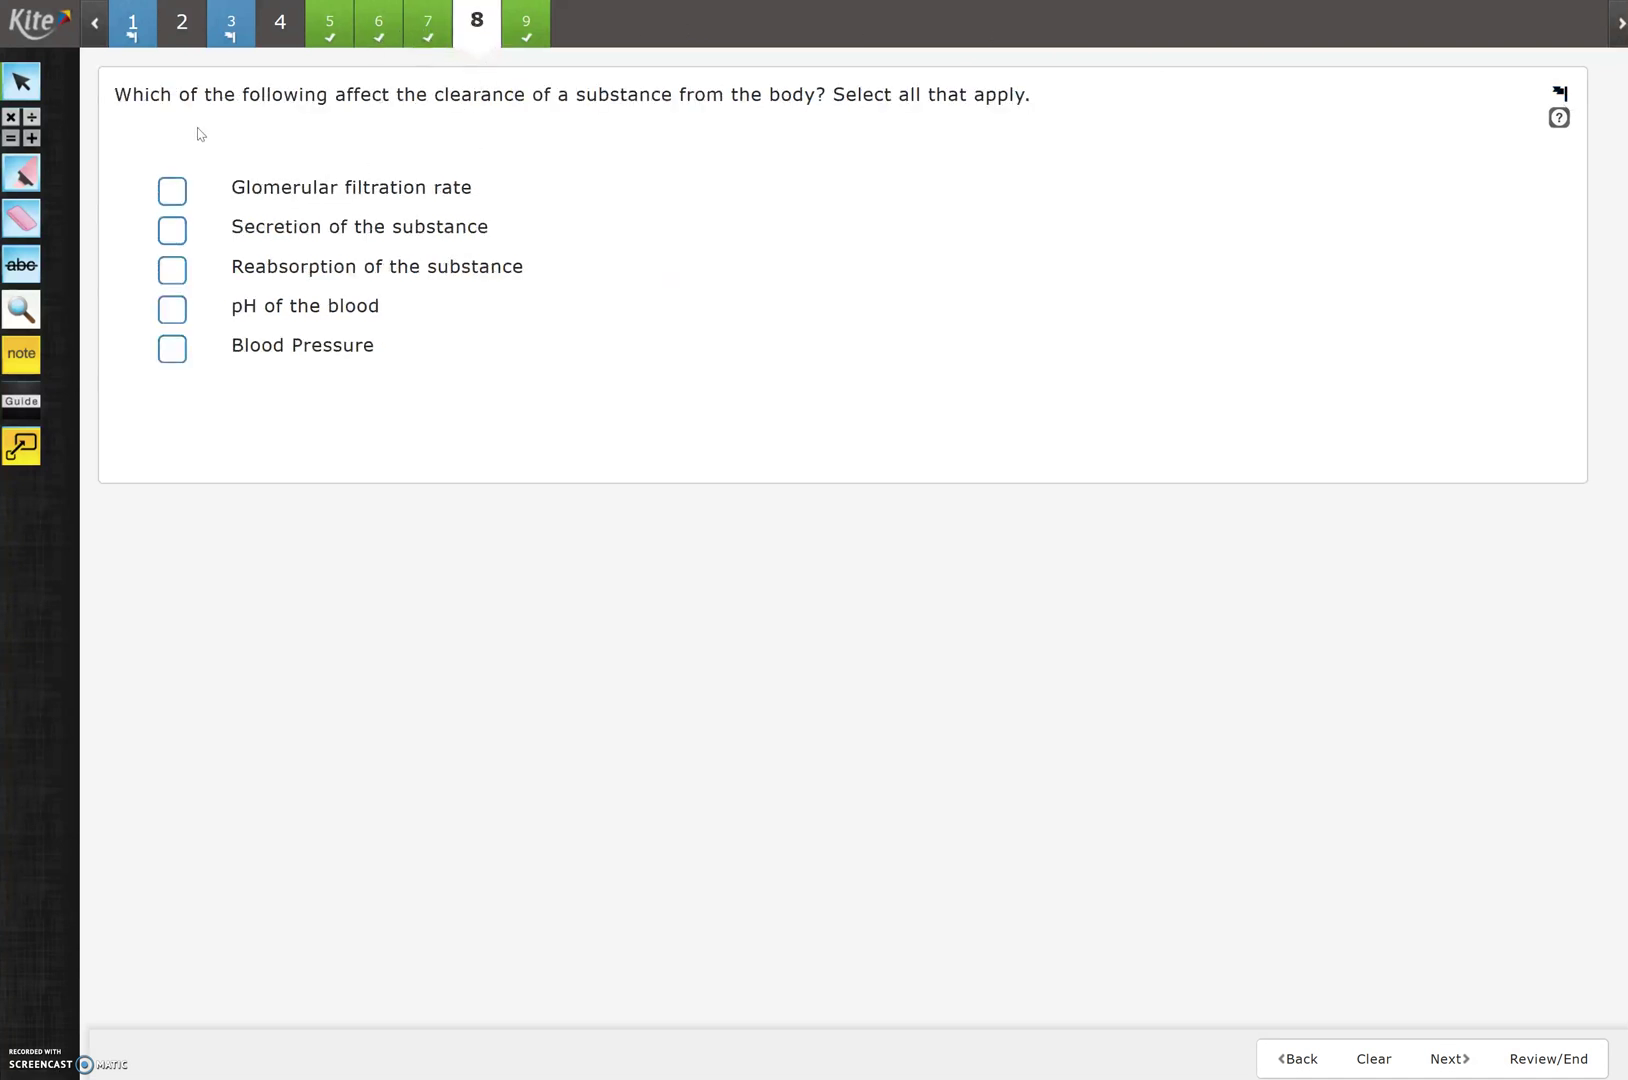
{"action": "left_click_drag", "start_coordinate": [1022, 102], "coordinate": [839, 100]}
{"action": "left_click", "coordinate": [415, 38]}
{"action": "left_click", "coordinate": [465, 28]}
{"action": "left_click", "coordinate": [172, 191]}
{"action": "left_click", "coordinate": [178, 231]}
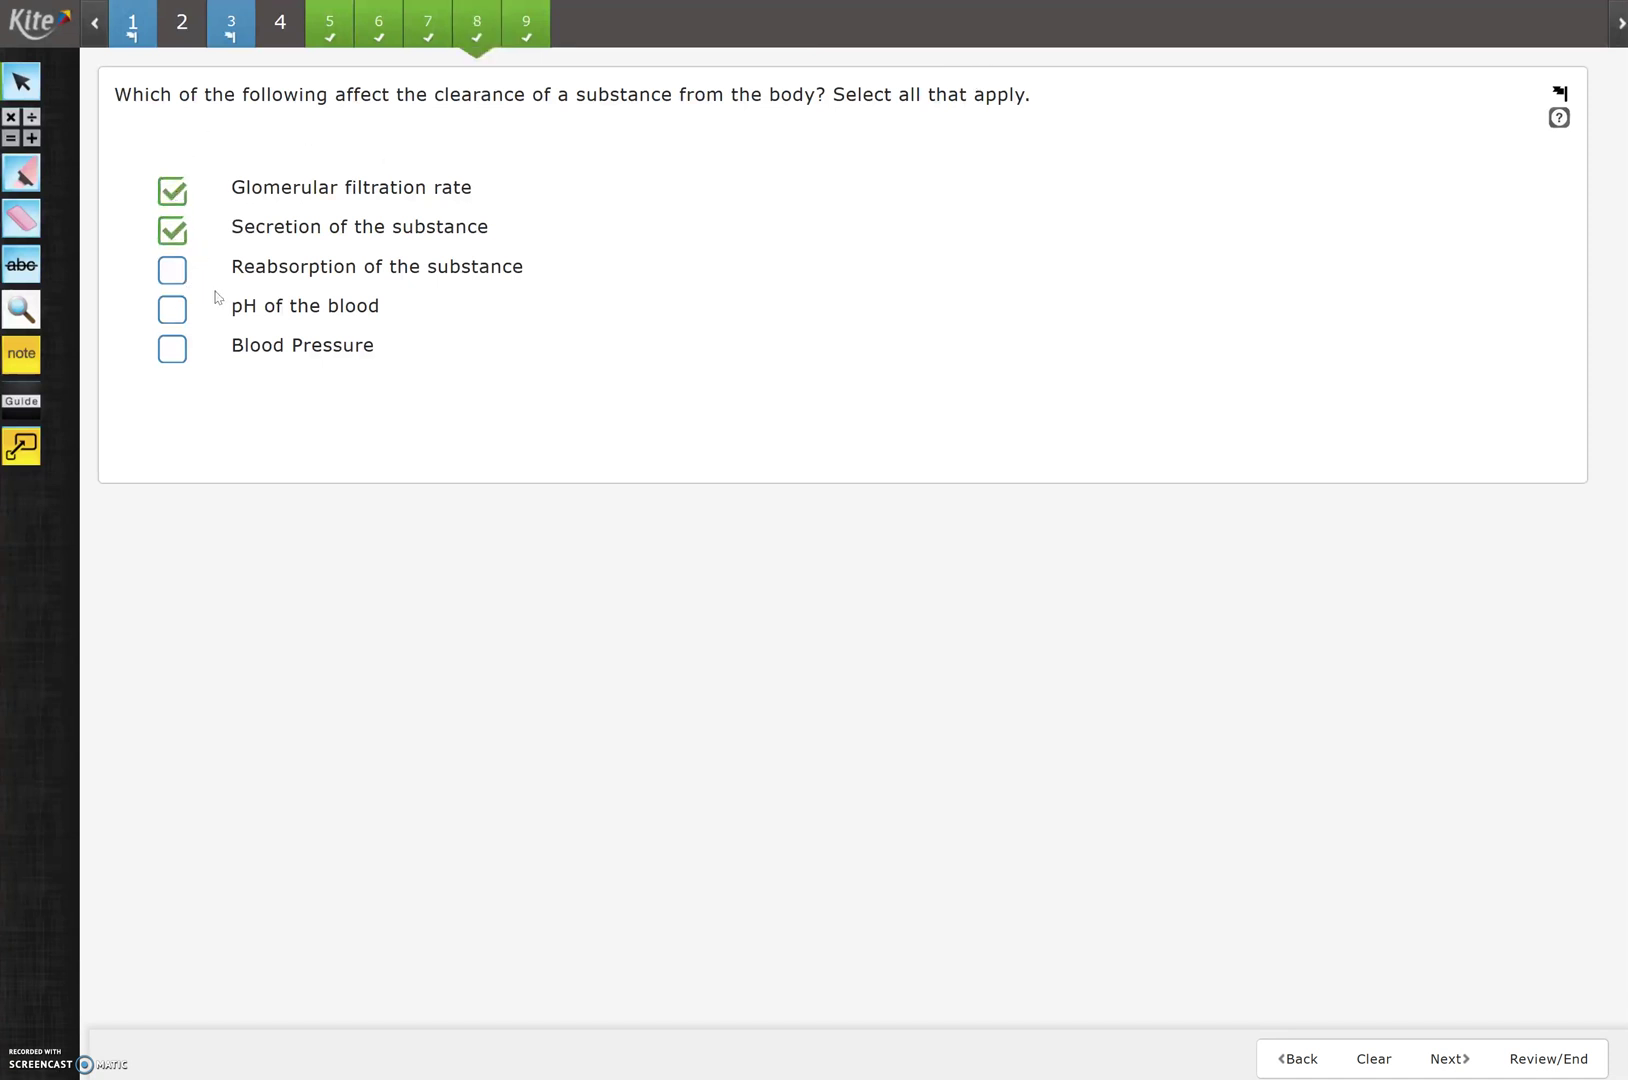
{"action": "left_click", "coordinate": [527, 36]}
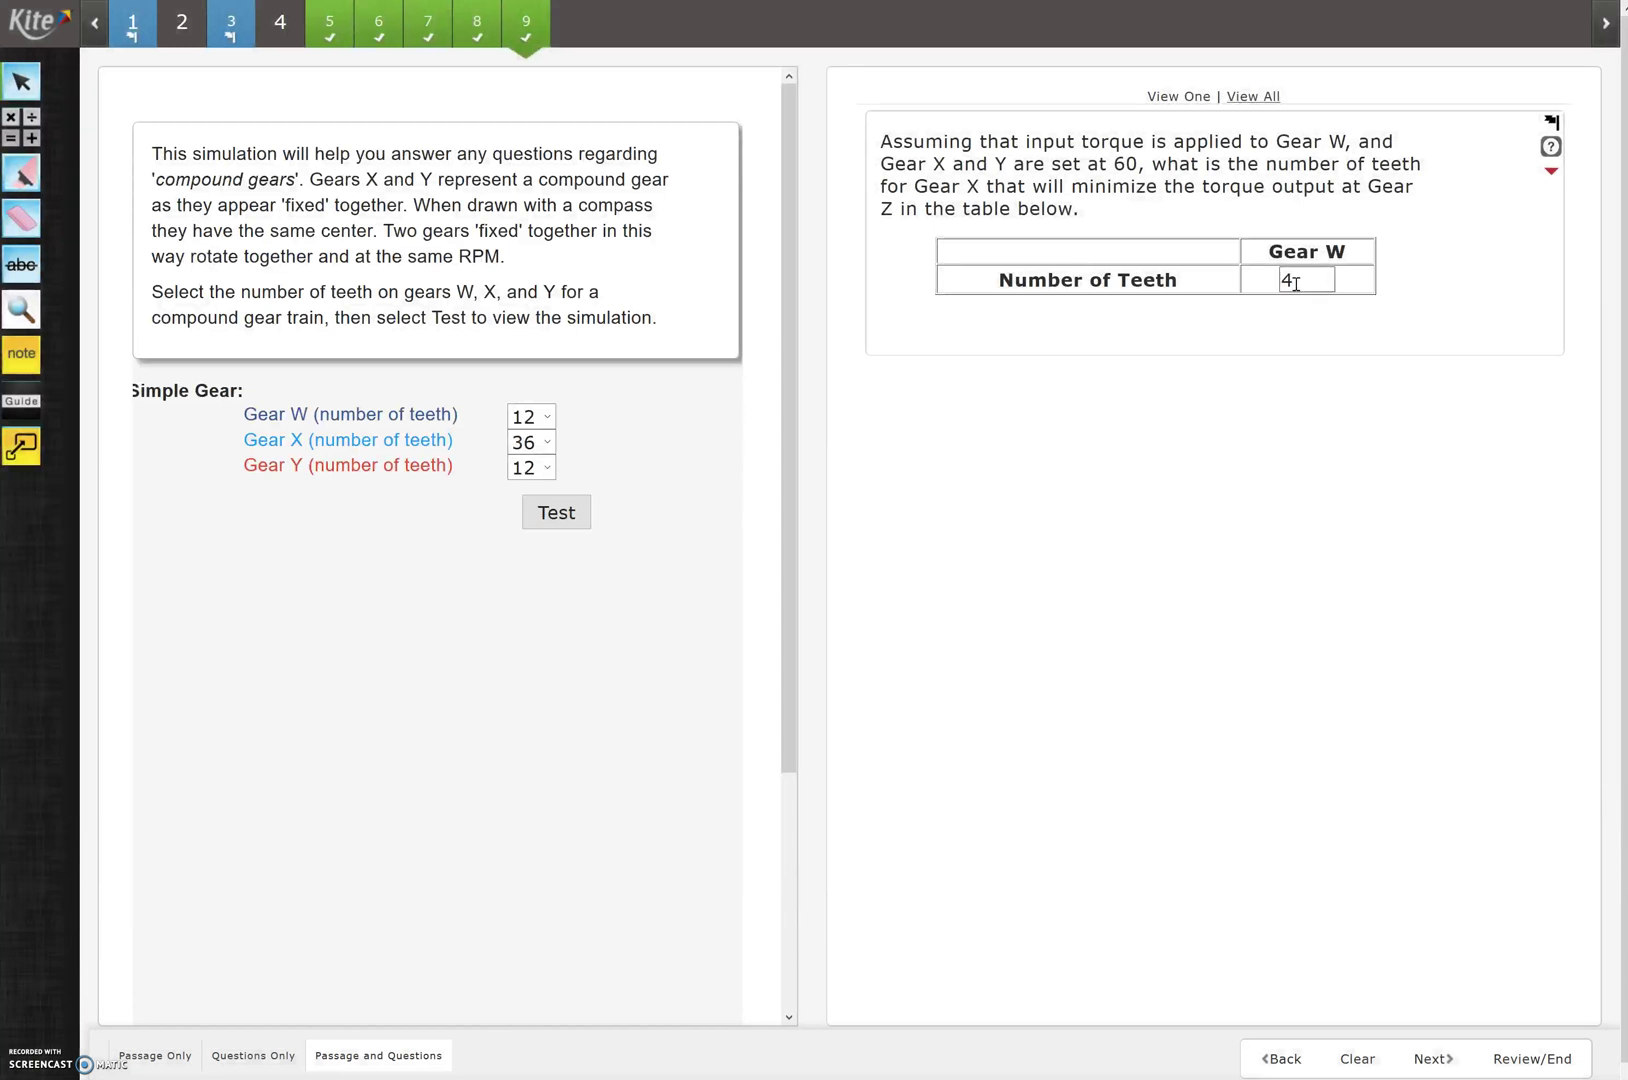
Step: Delete the 4 from Gear W's number-of-teeth box on question 9
{"action": "double_click", "coordinate": [1292, 284]}
{"action": "key", "text": "BackSpace"}
{"action": "left_click_drag", "start_coordinate": [787, 625], "coordinate": [797, 495]}
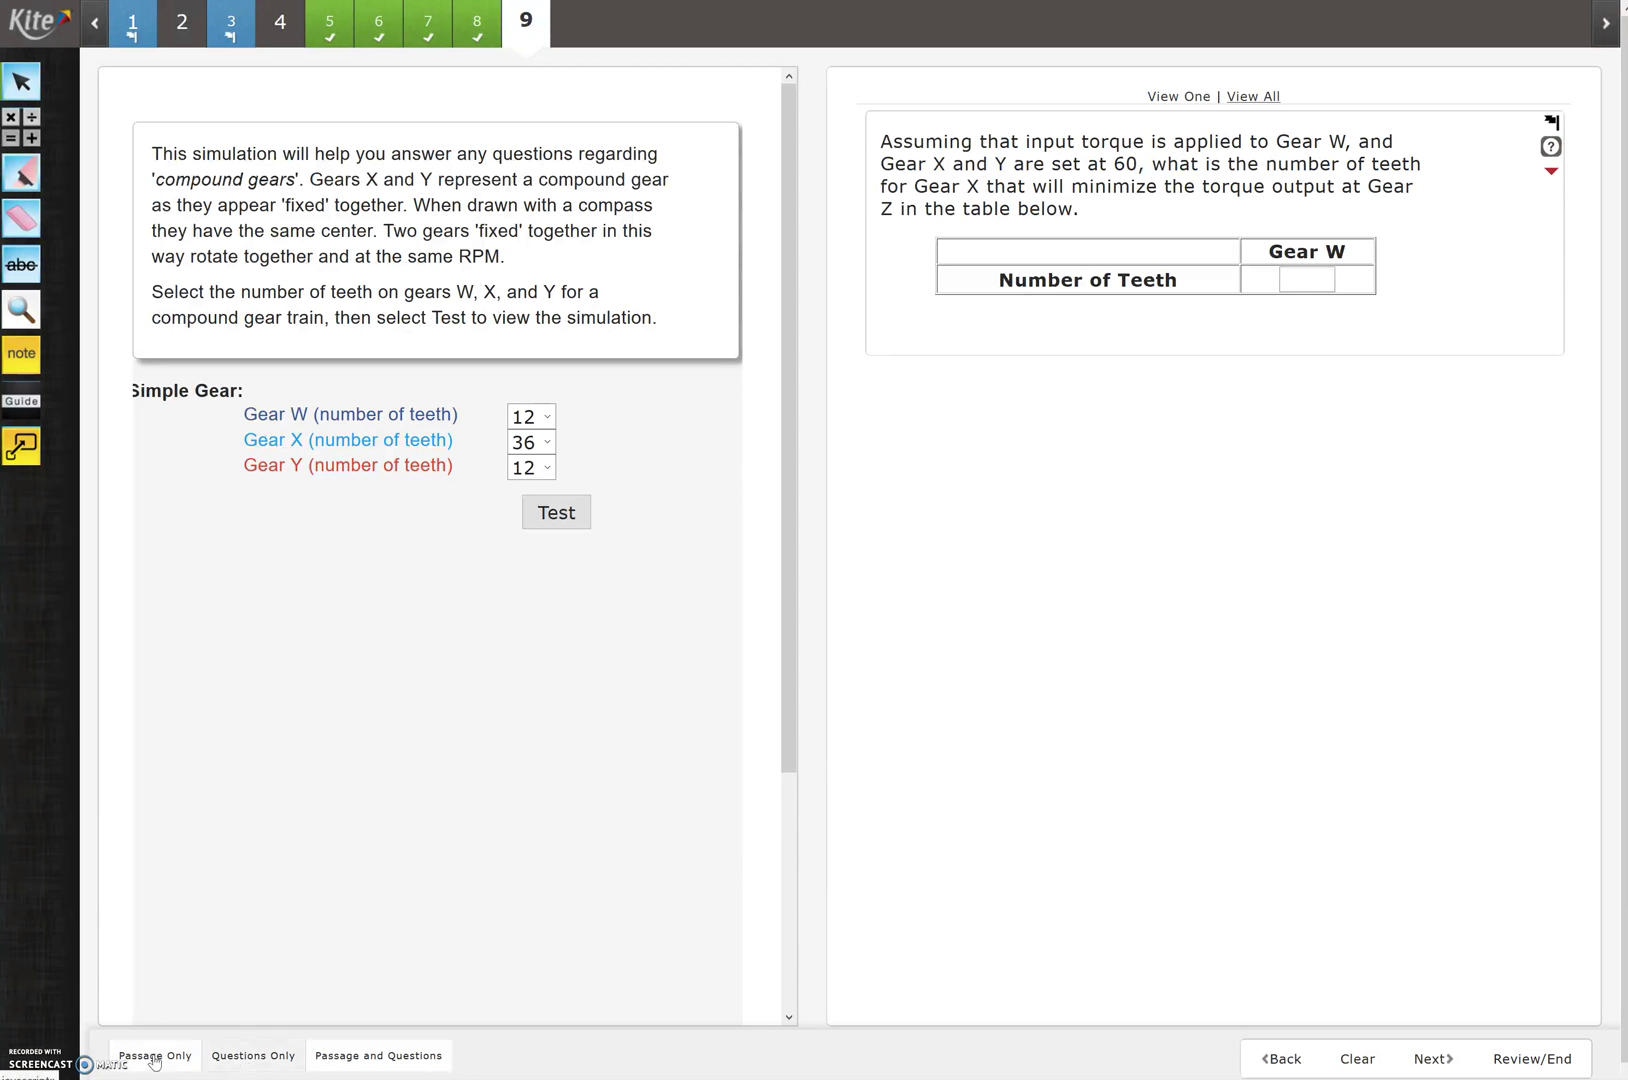
Step: Show only the passage and run the gear simulation with Gear W set to 36 teeth
{"action": "left_click", "coordinate": [168, 1060]}
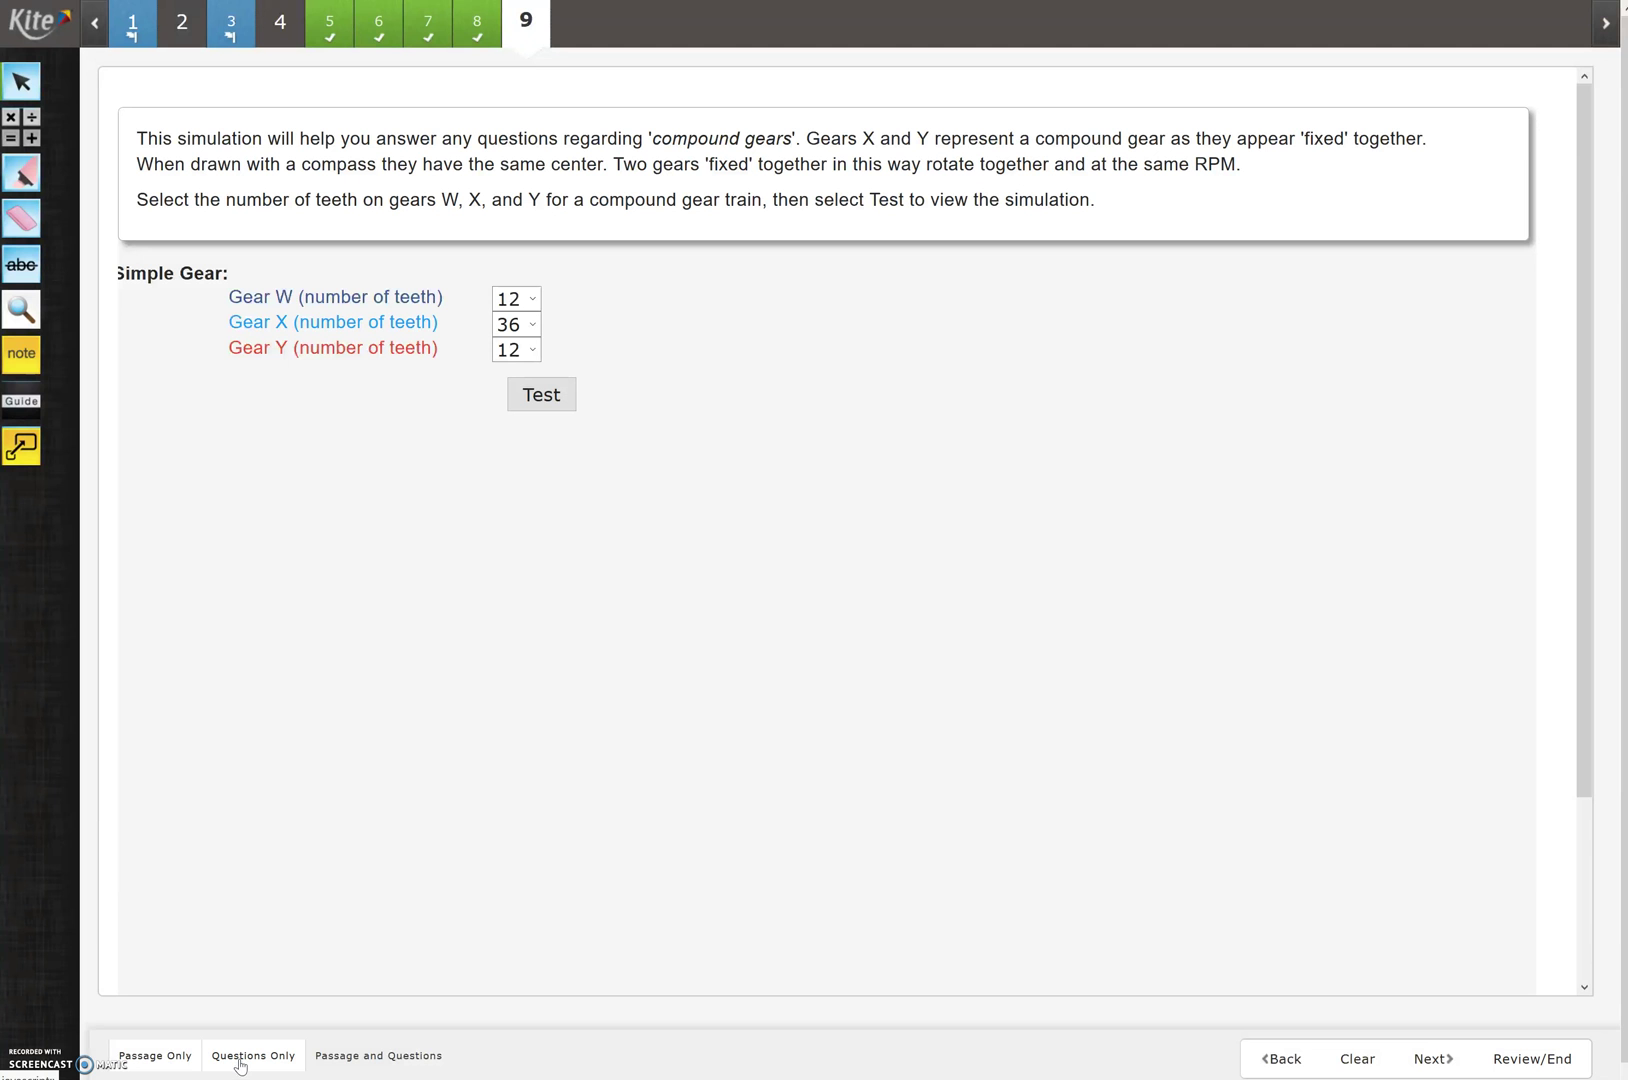
{"action": "left_click", "coordinate": [531, 299]}
{"action": "left_click", "coordinate": [527, 345]}
{"action": "left_click", "coordinate": [565, 400]}
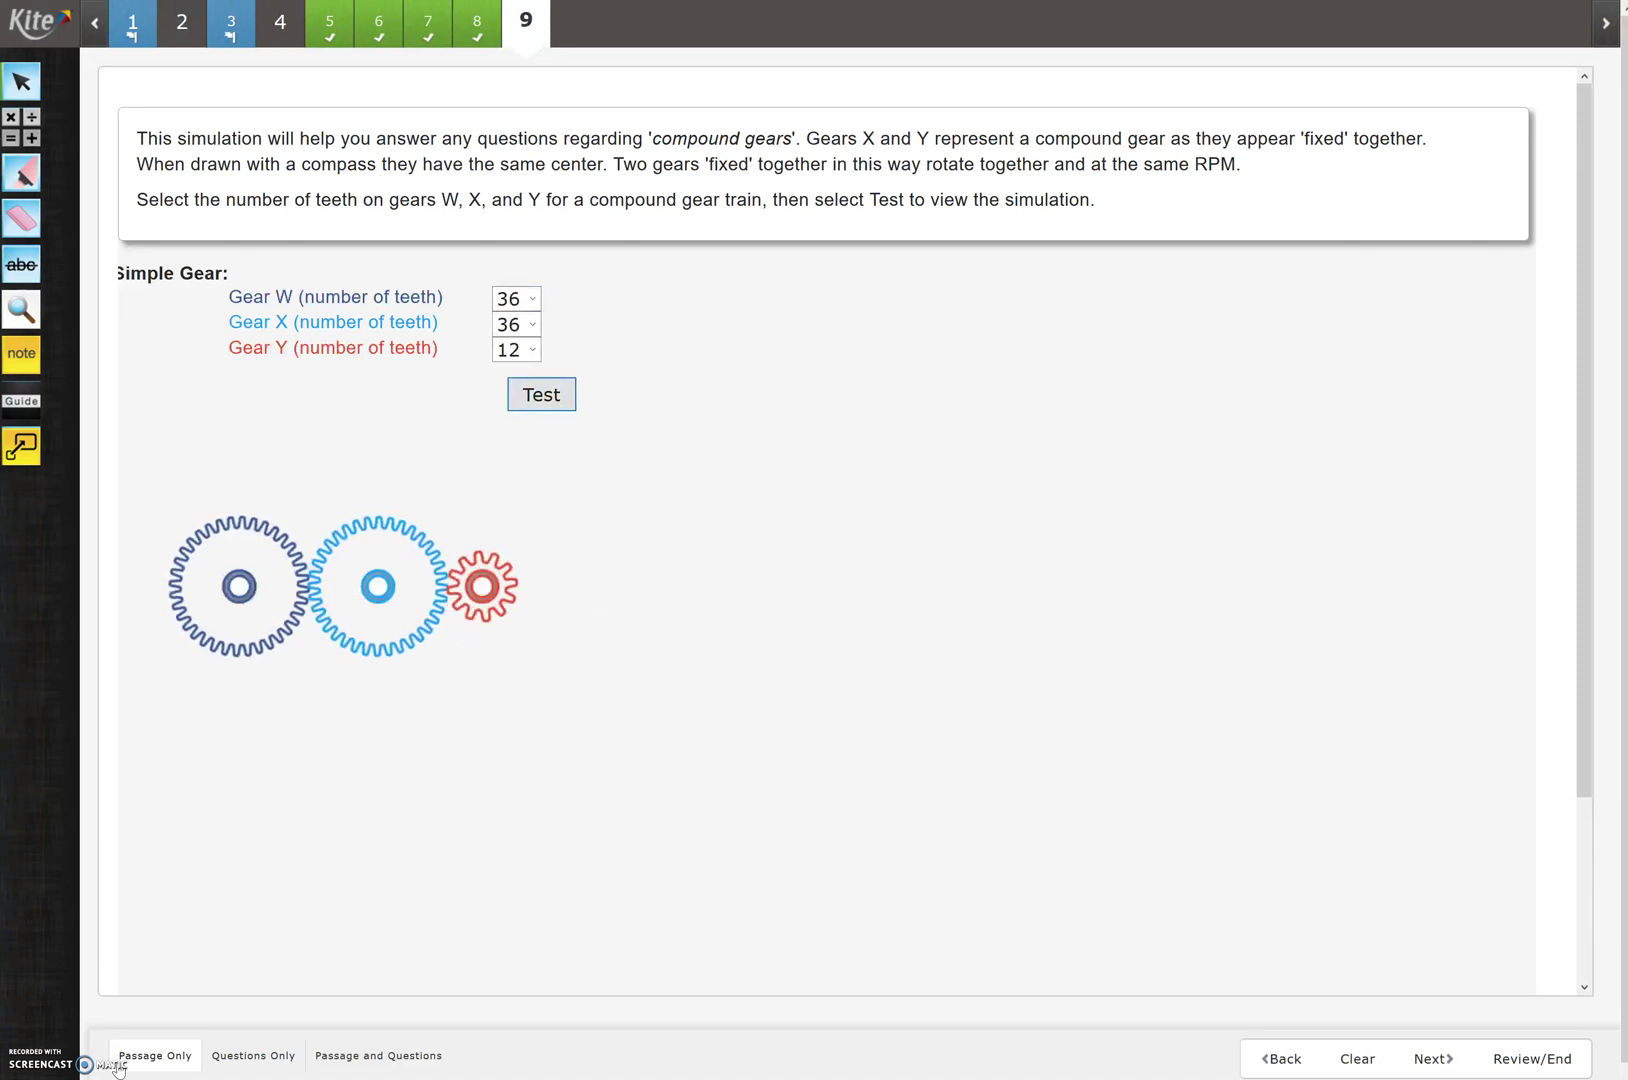
Step: Show the gear simulation beside the question and enter 4 as Gear W's number of teeth
{"action": "left_click", "coordinate": [376, 1055]}
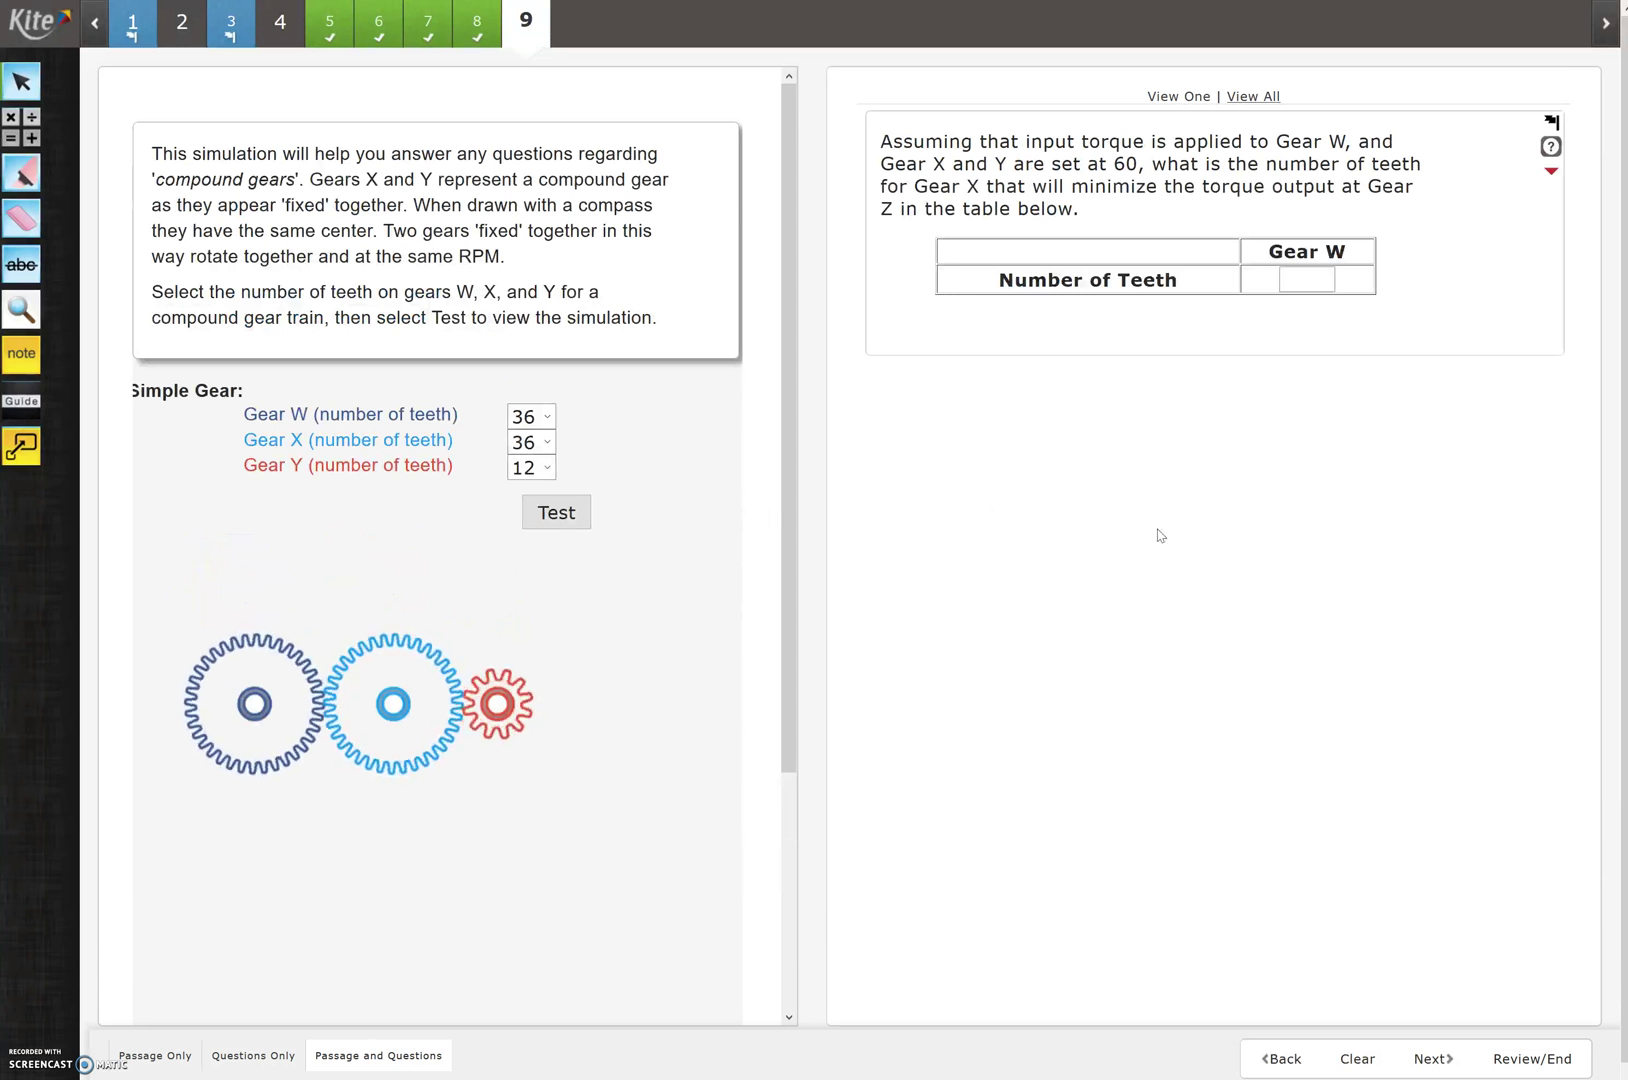
{"action": "left_click", "coordinate": [256, 1058]}
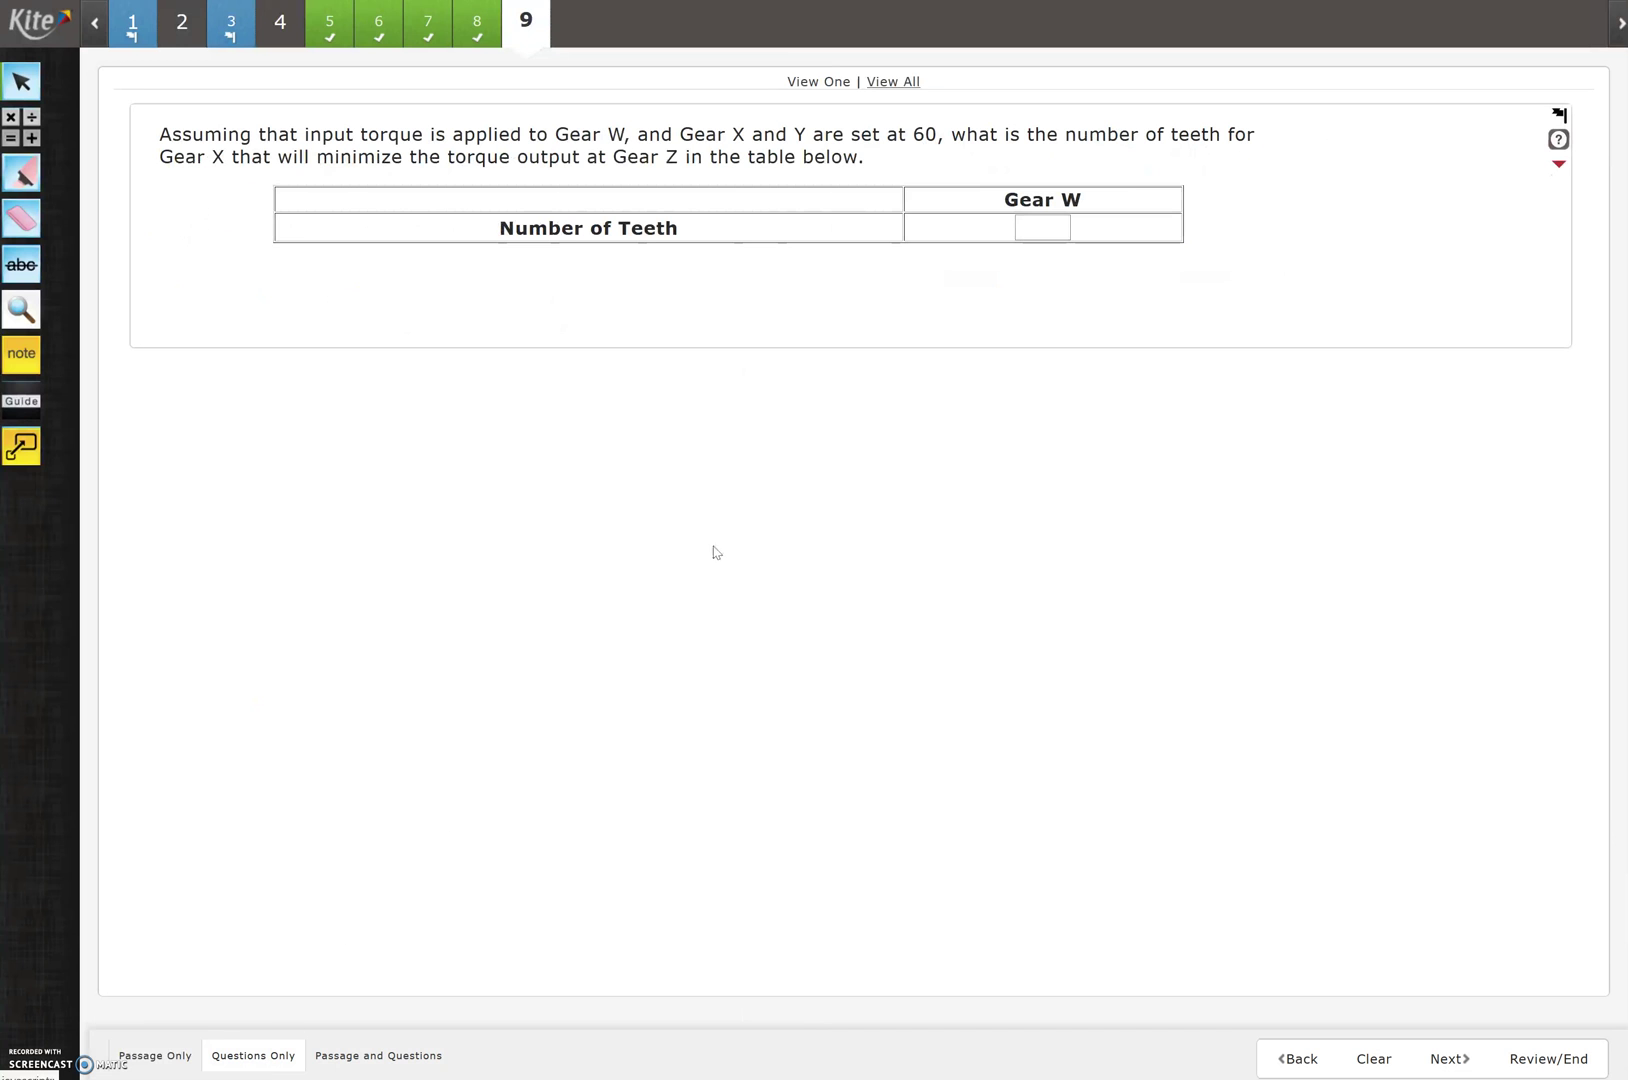
{"action": "left_click", "coordinate": [156, 1055]}
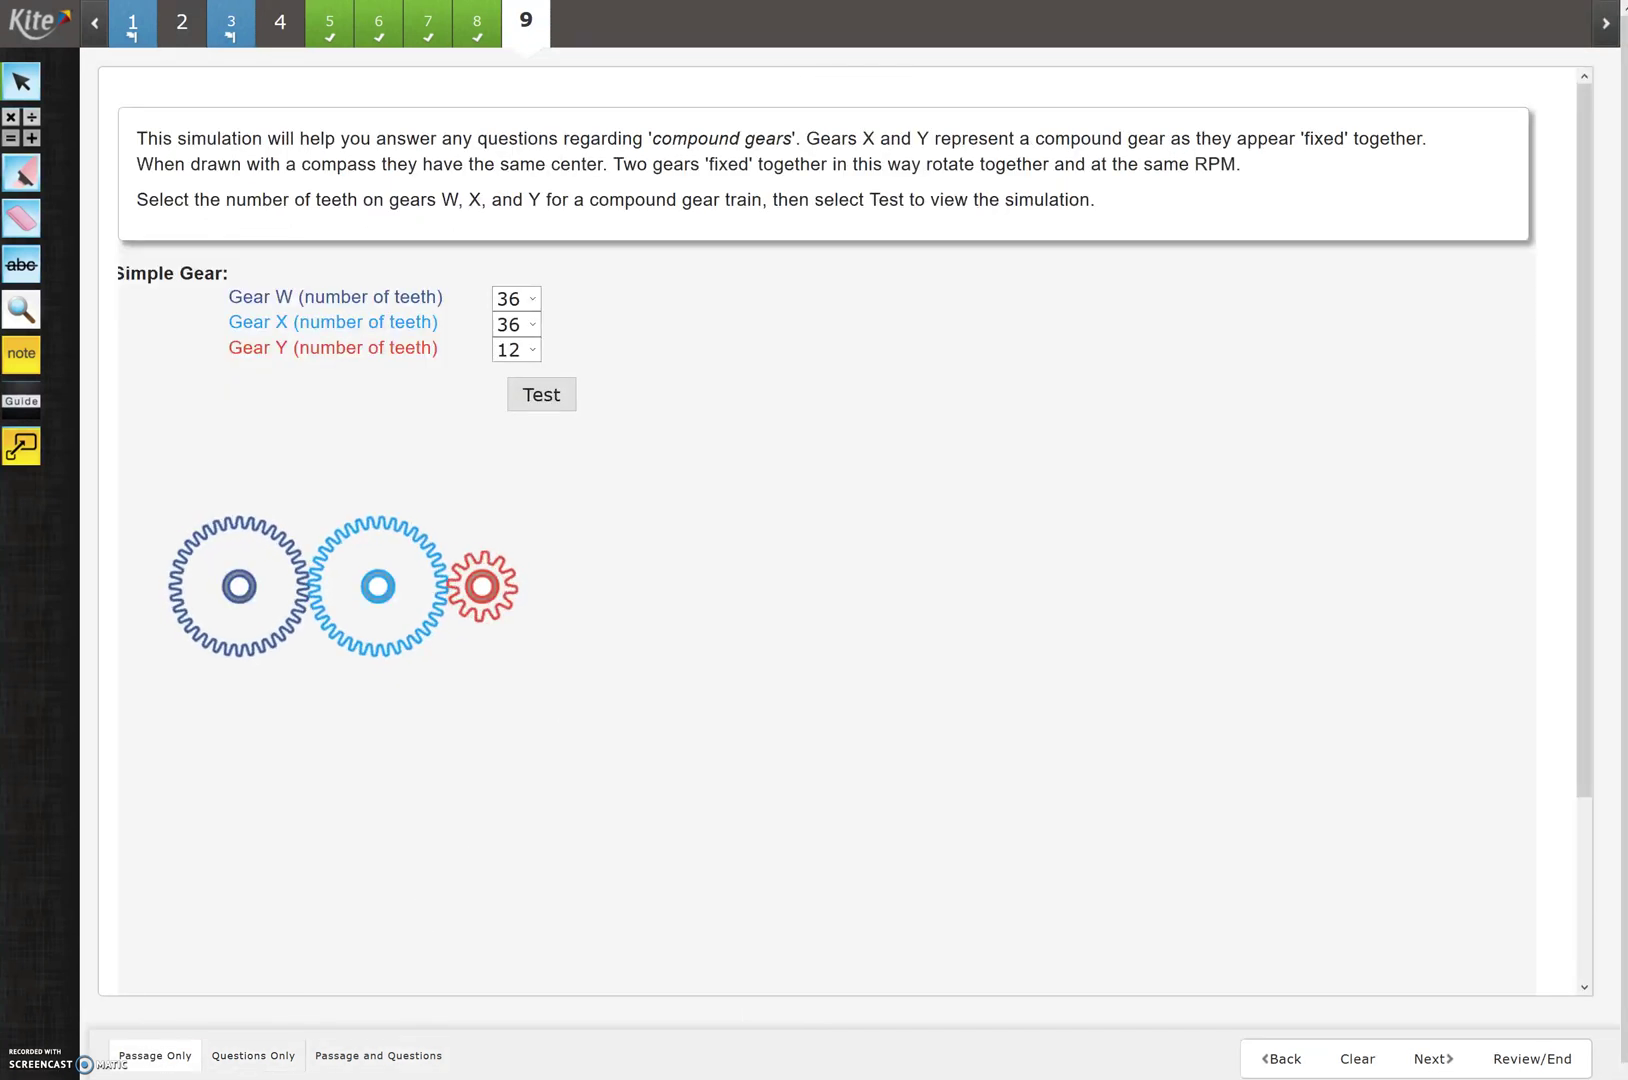
{"action": "left_click", "coordinate": [425, 1062]}
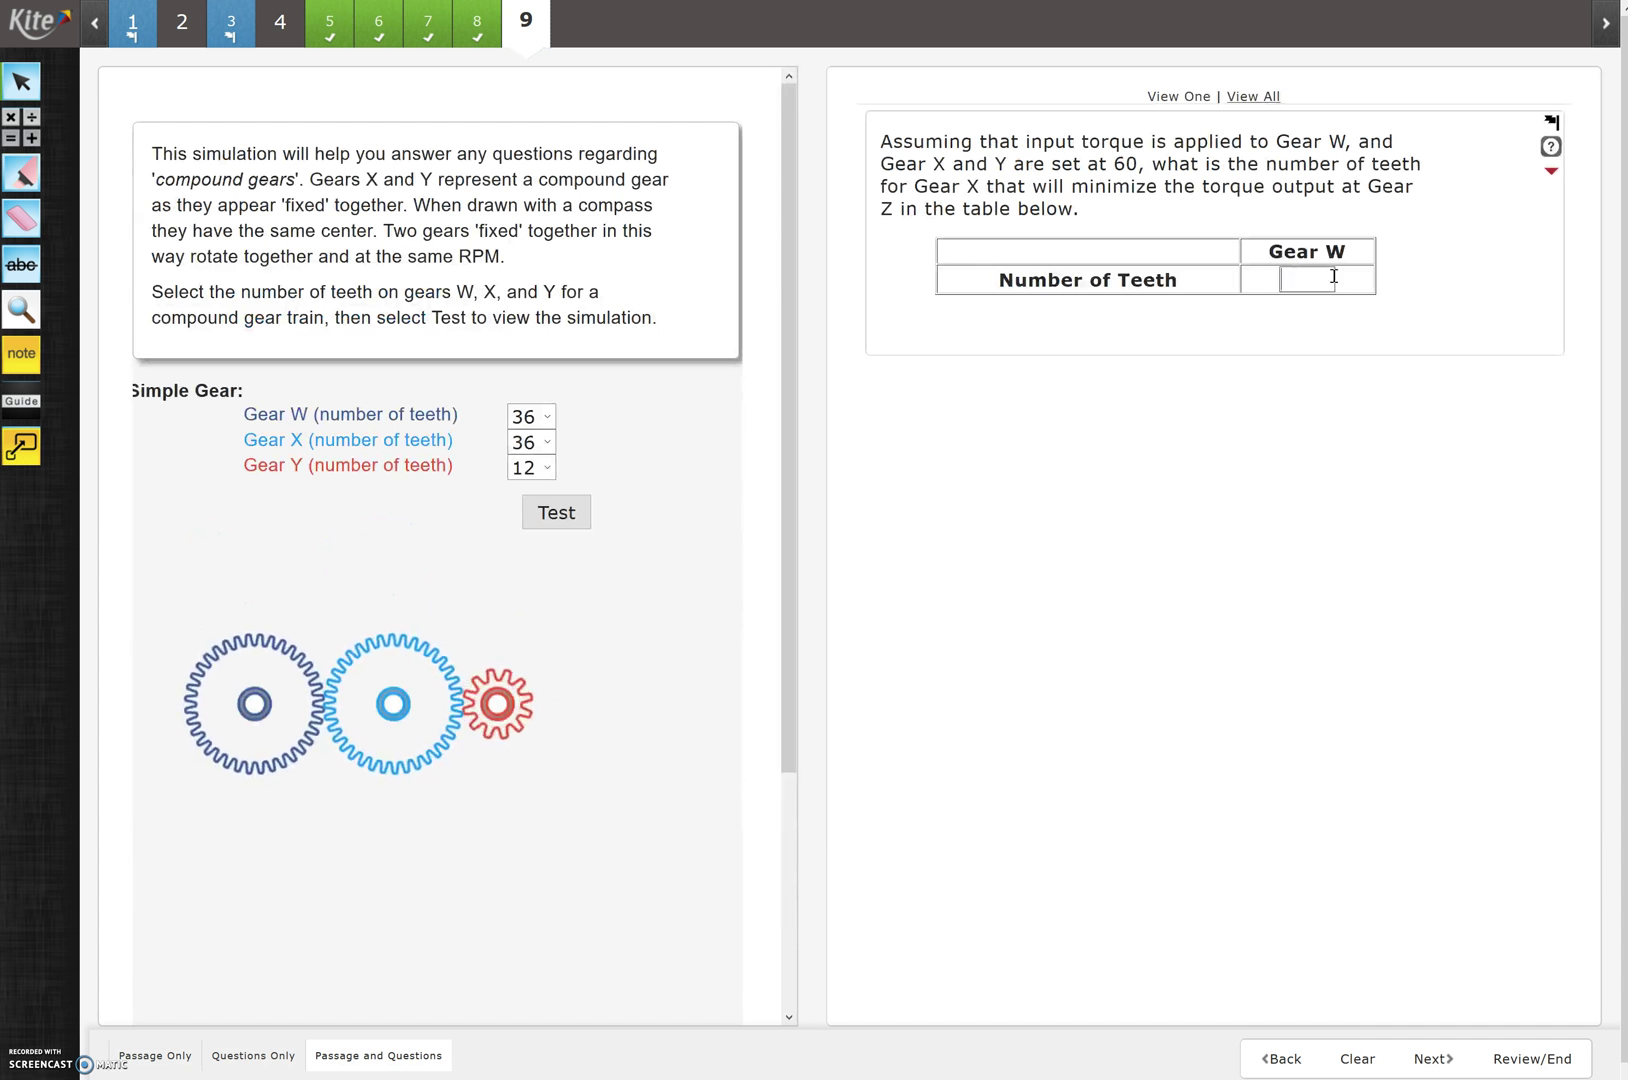
{"action": "left_click", "coordinate": [1333, 276]}
{"action": "type", "text": "4"}
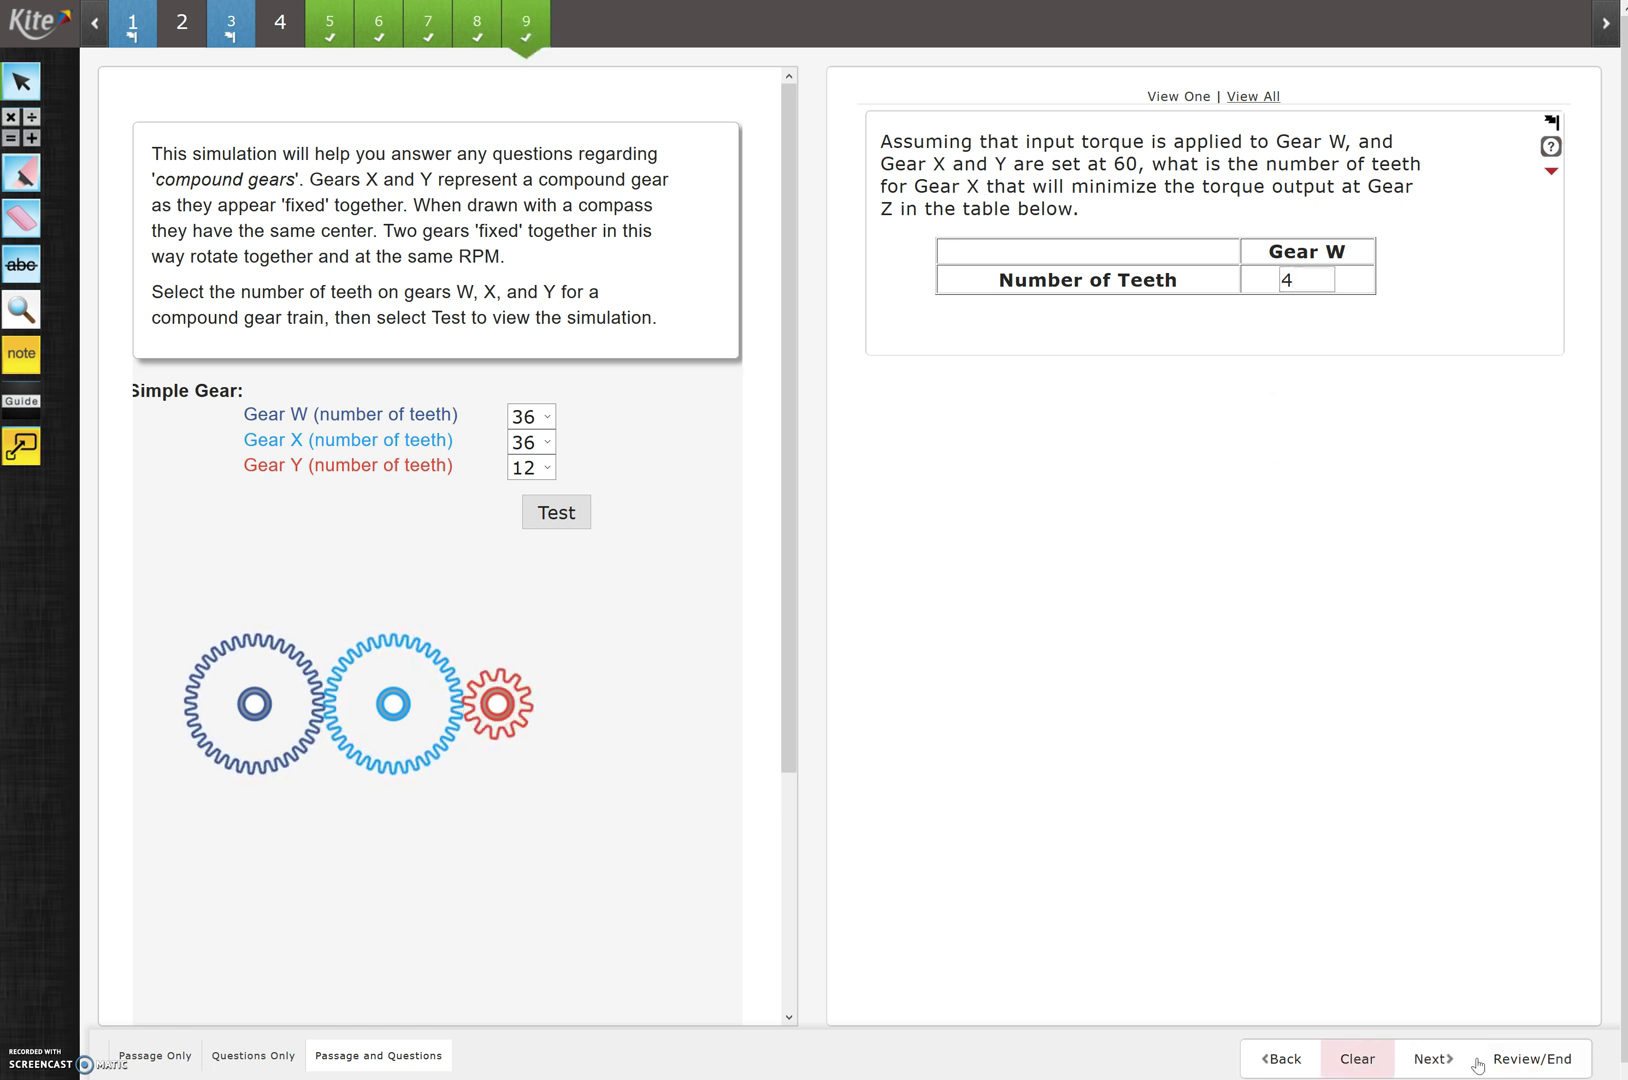
Step: Open the Review/End summary and begin ending the test, then cancel and return to the questions
{"action": "left_click", "coordinate": [1530, 1057]}
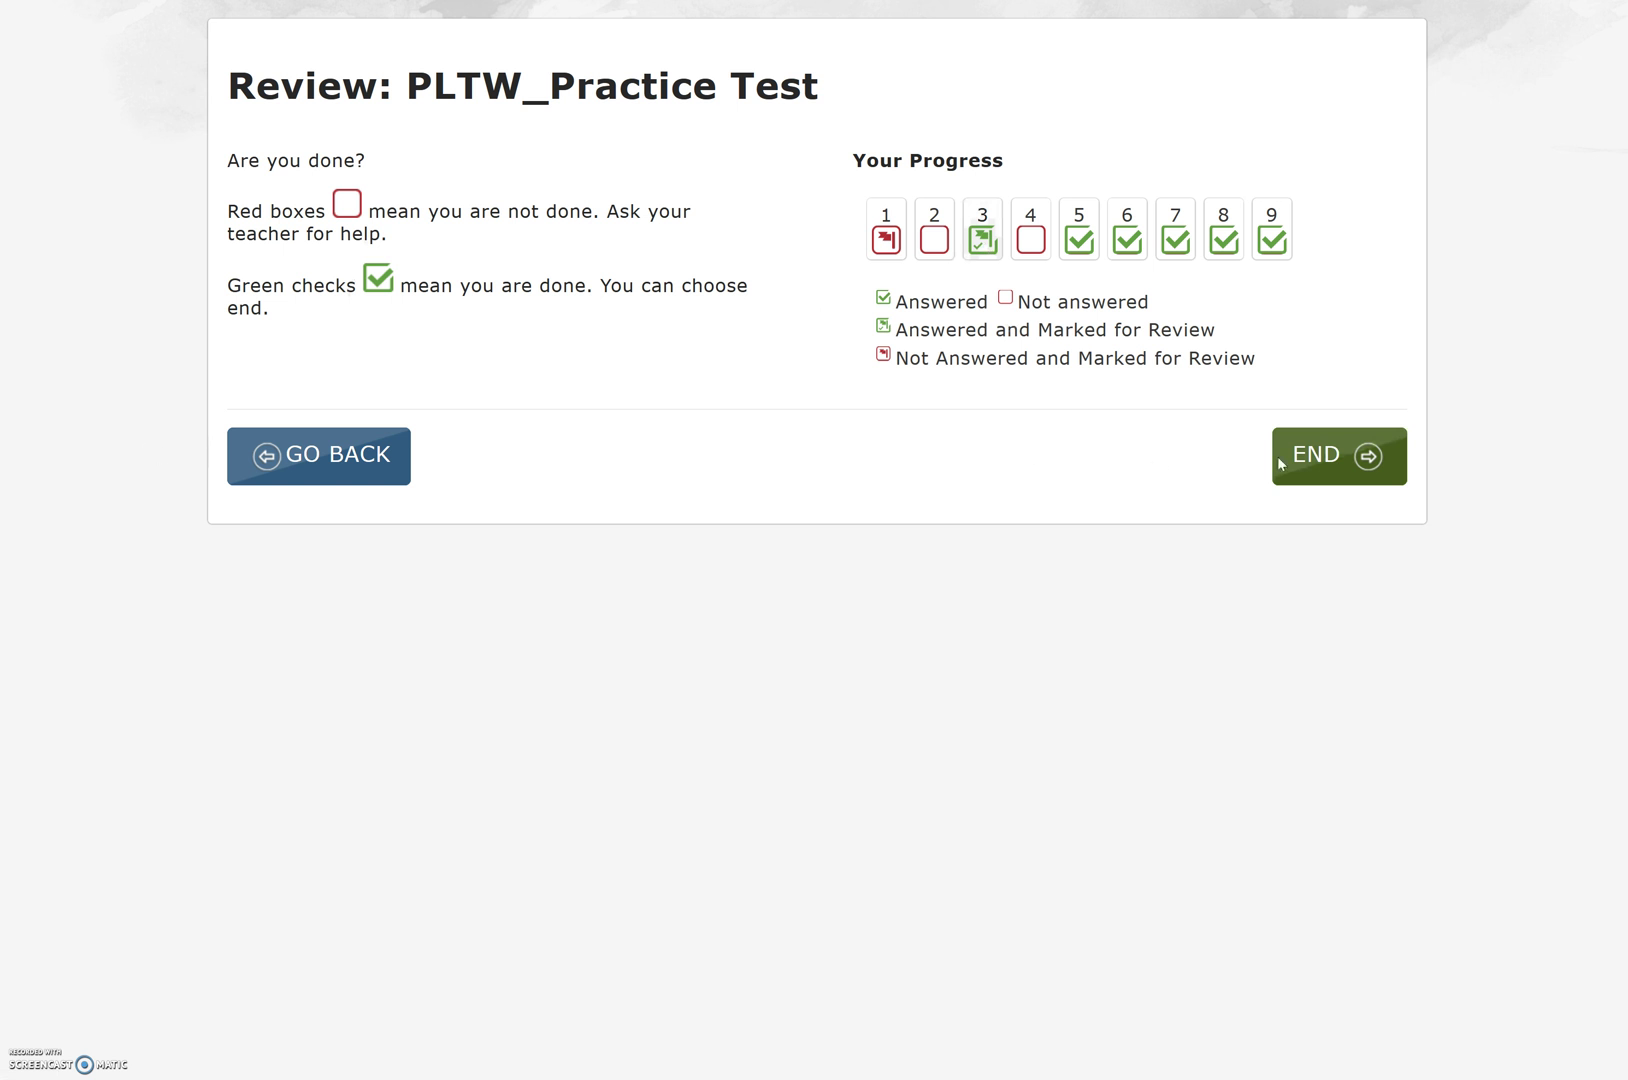
{"action": "left_click", "coordinate": [1355, 471]}
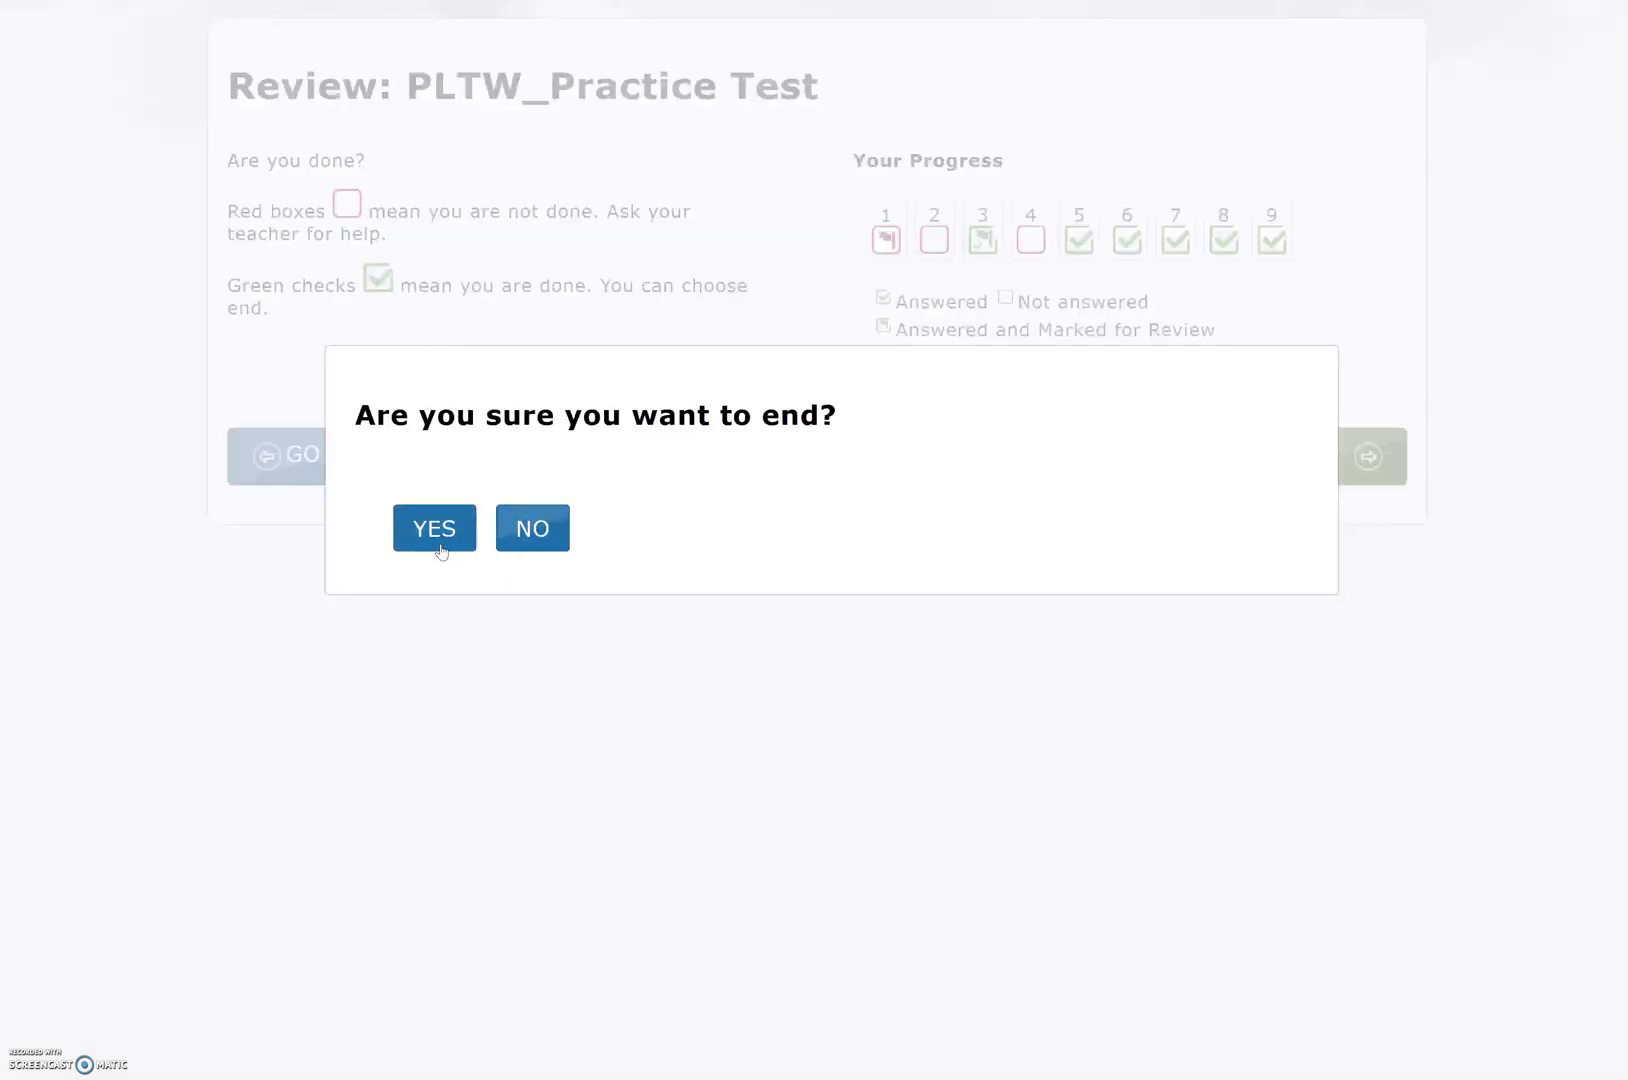
{"action": "left_click", "coordinate": [538, 533]}
{"action": "left_click", "coordinate": [365, 481]}
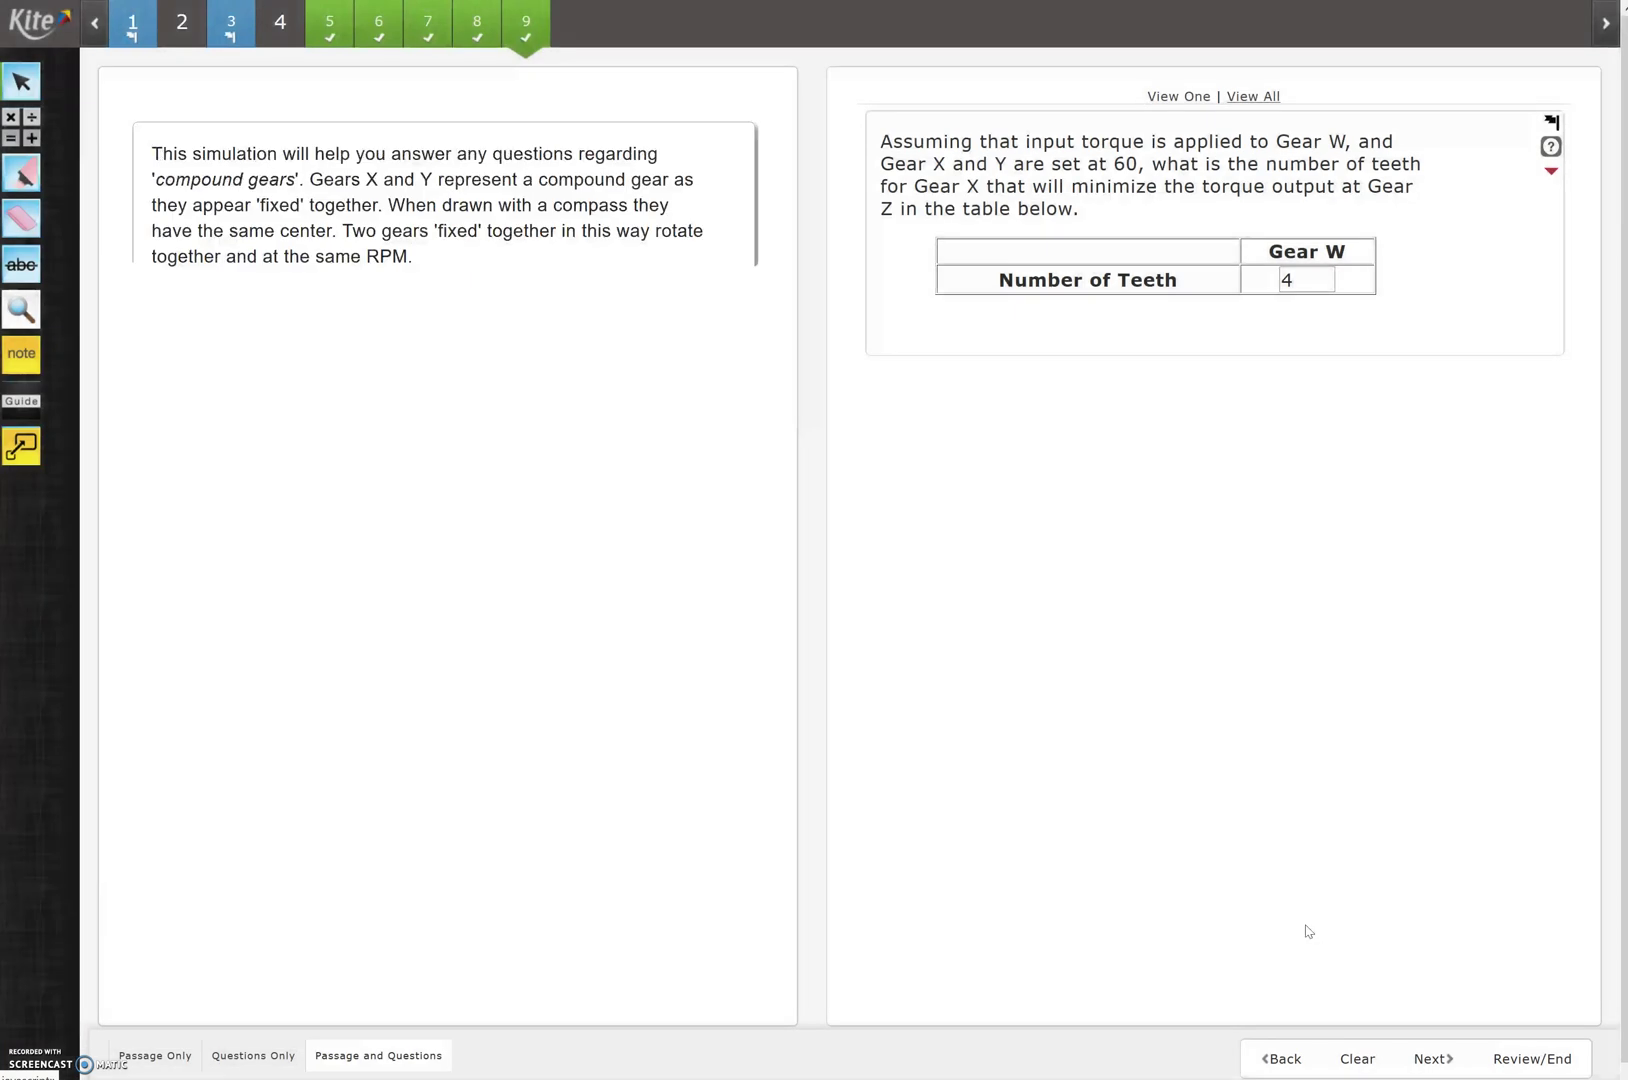
Step: Reopen Review/End and end the PLTW_Practice Test, confirming with YES
{"action": "left_click", "coordinate": [1528, 1065]}
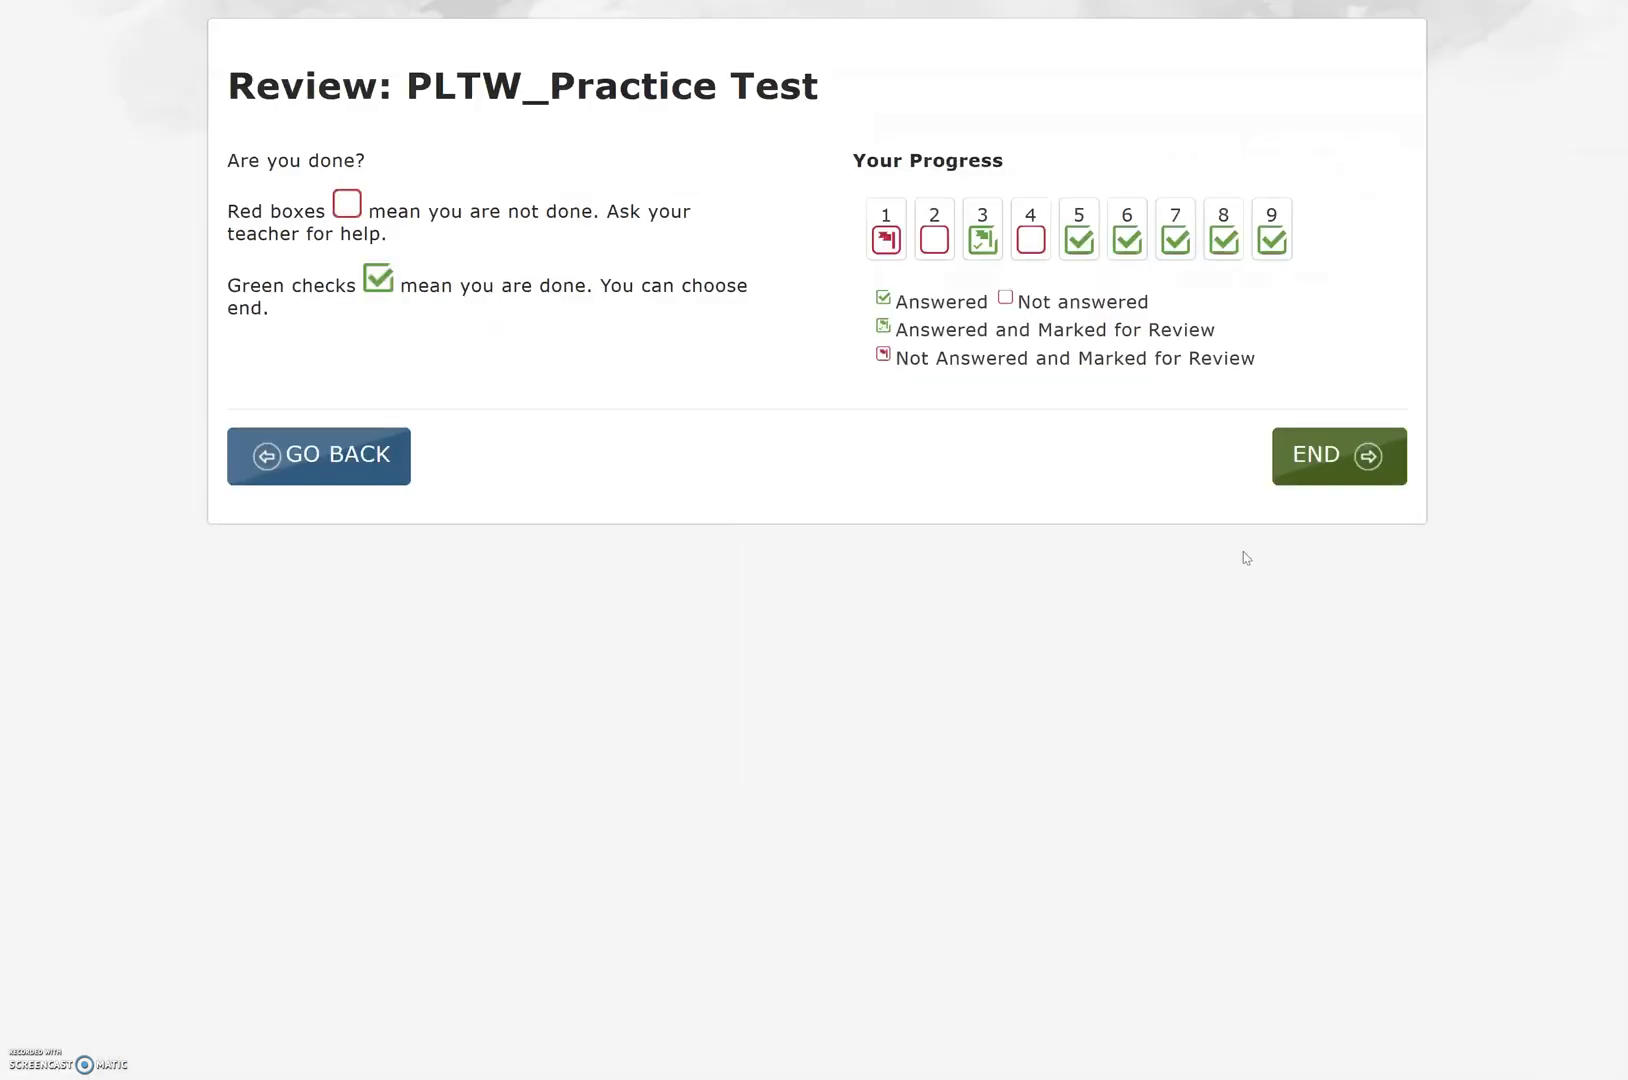
{"action": "left_click", "coordinate": [1338, 442]}
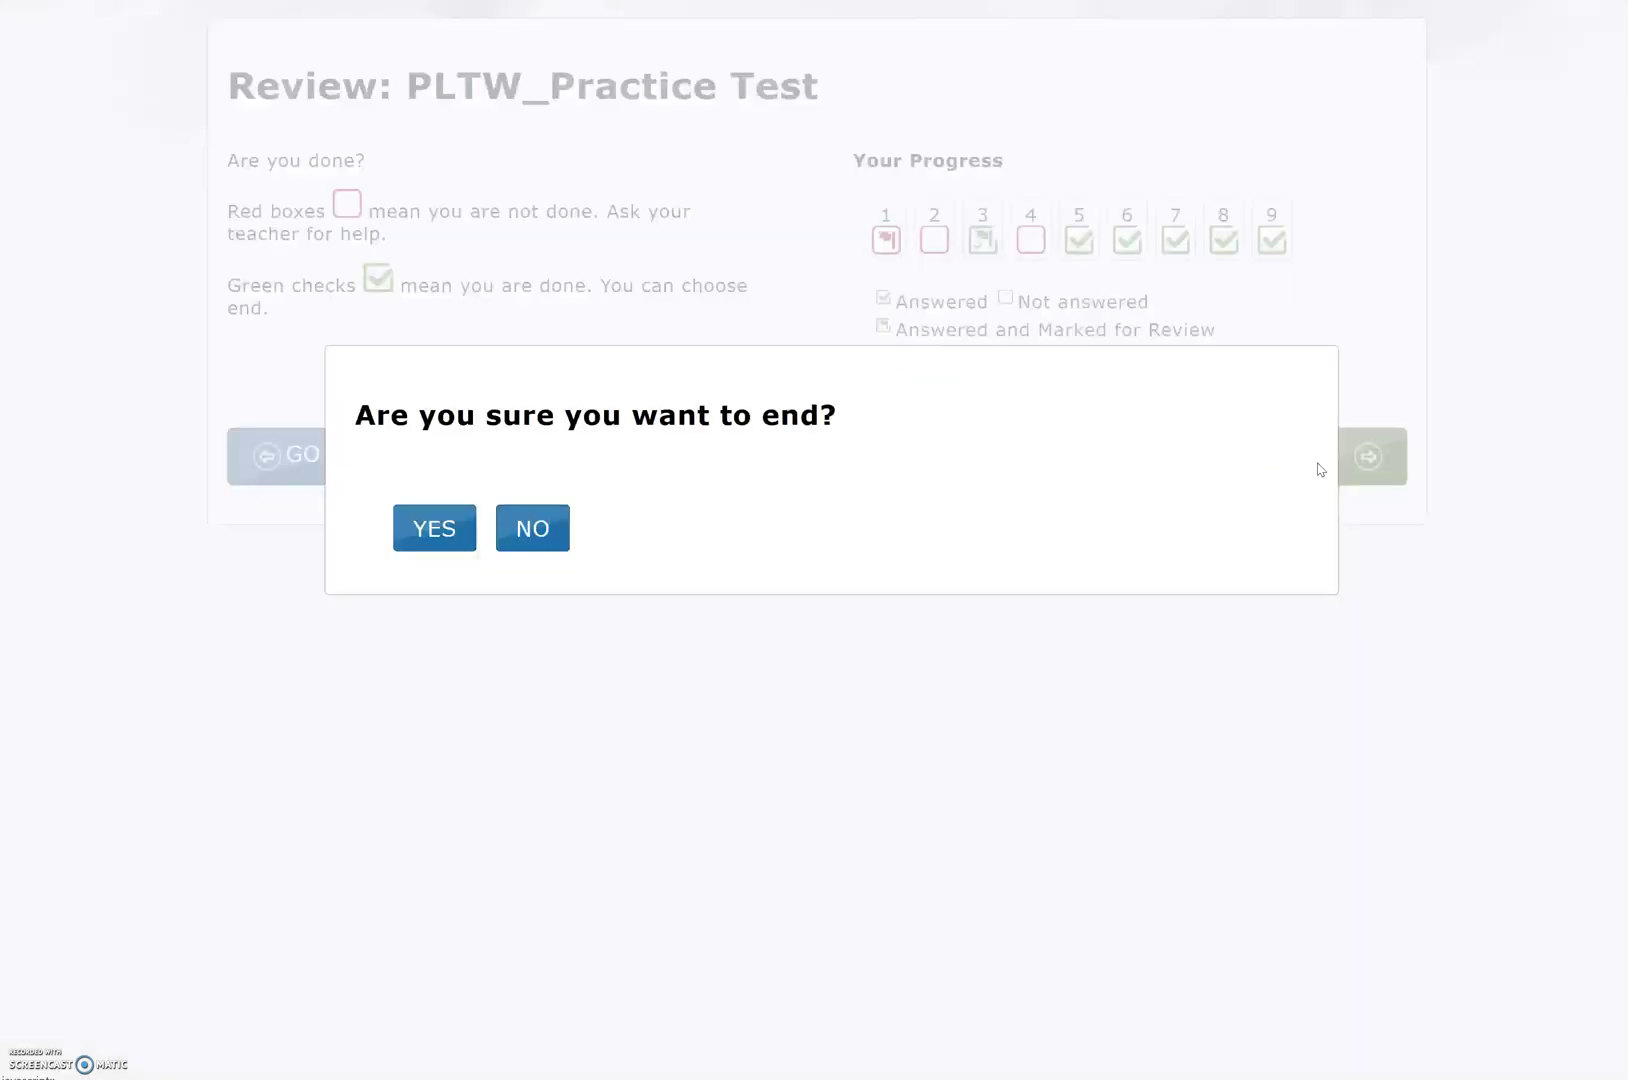
{"action": "left_click", "coordinate": [437, 517]}
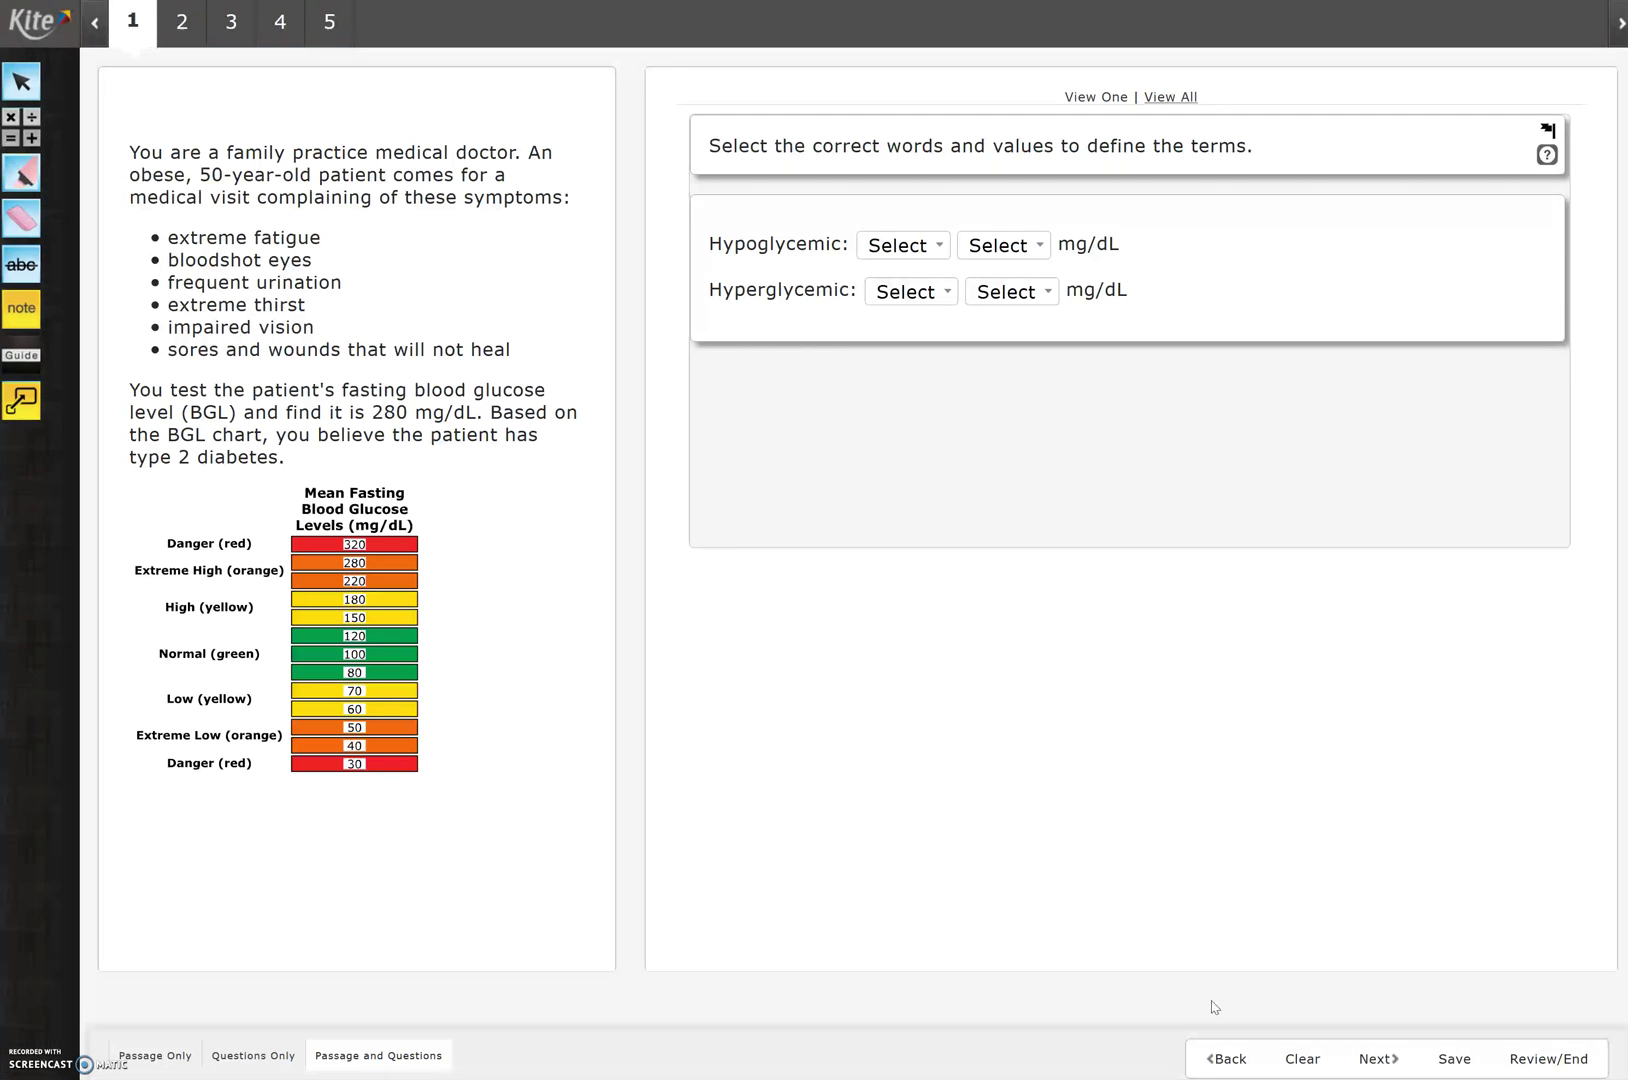
Step: Go back from the Diabetes Practice Test review, save the responses, and confirm logging out
{"action": "left_click", "coordinate": [1562, 1065]}
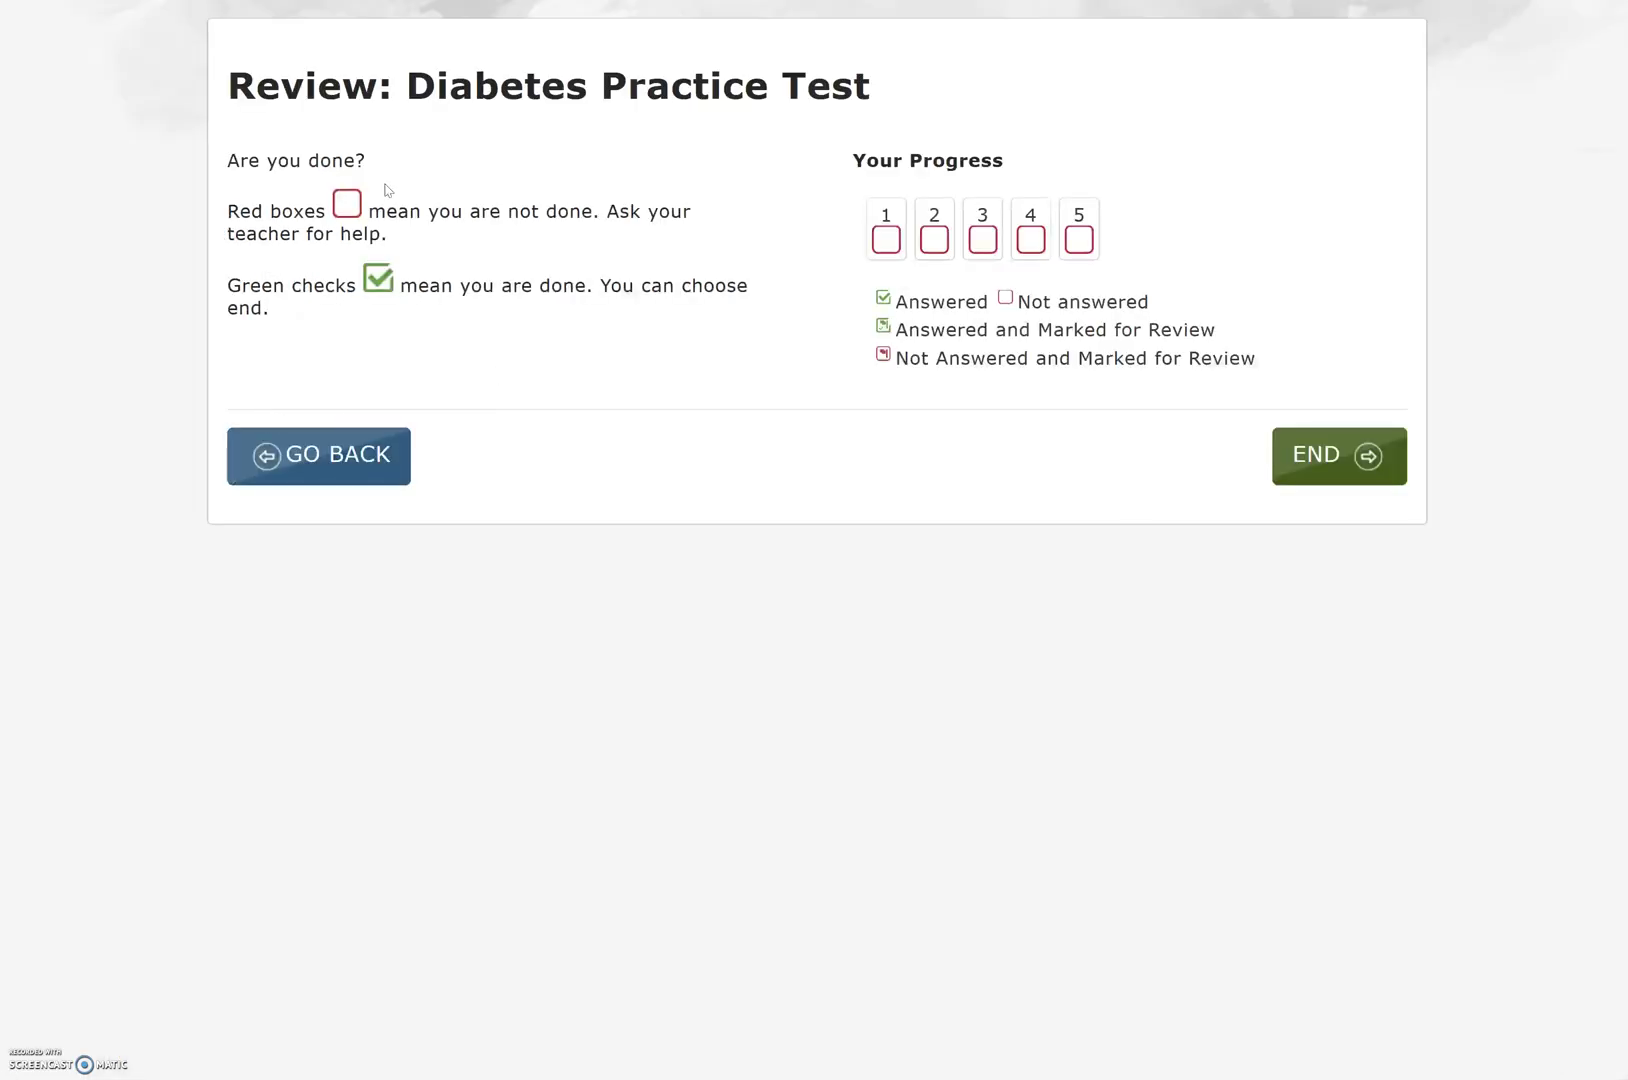
{"action": "left_click", "coordinate": [306, 462]}
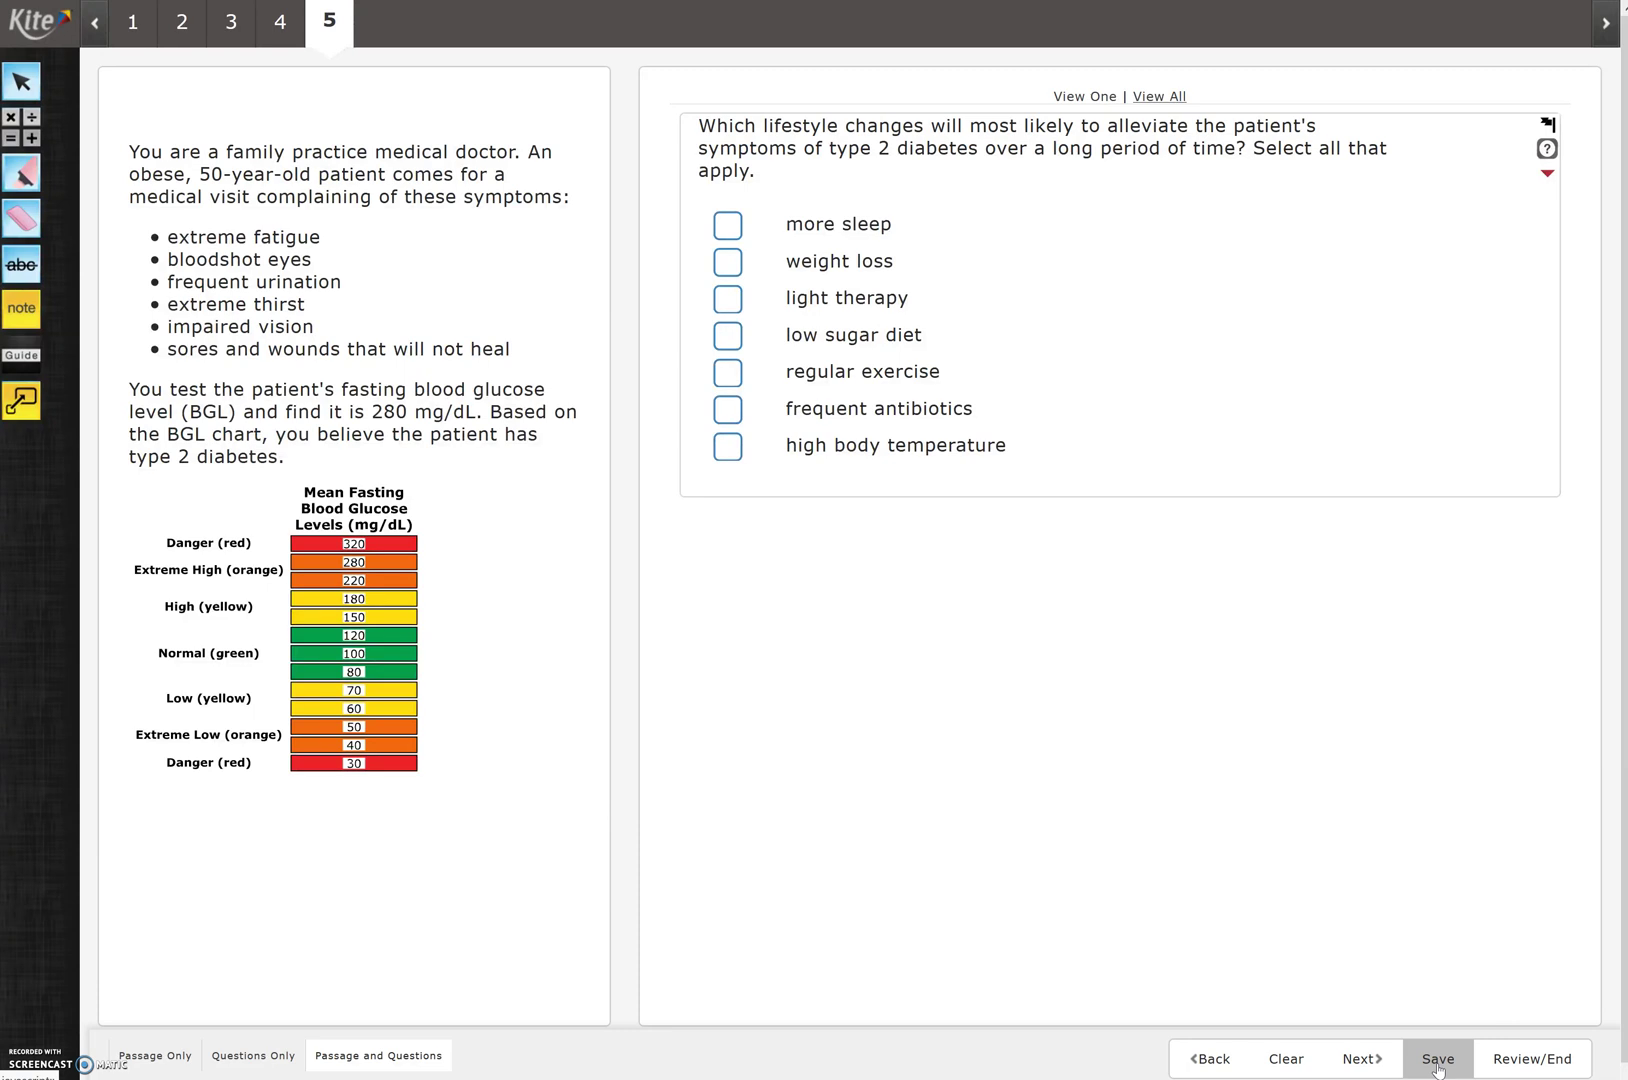
{"action": "left_click", "coordinate": [1437, 1062]}
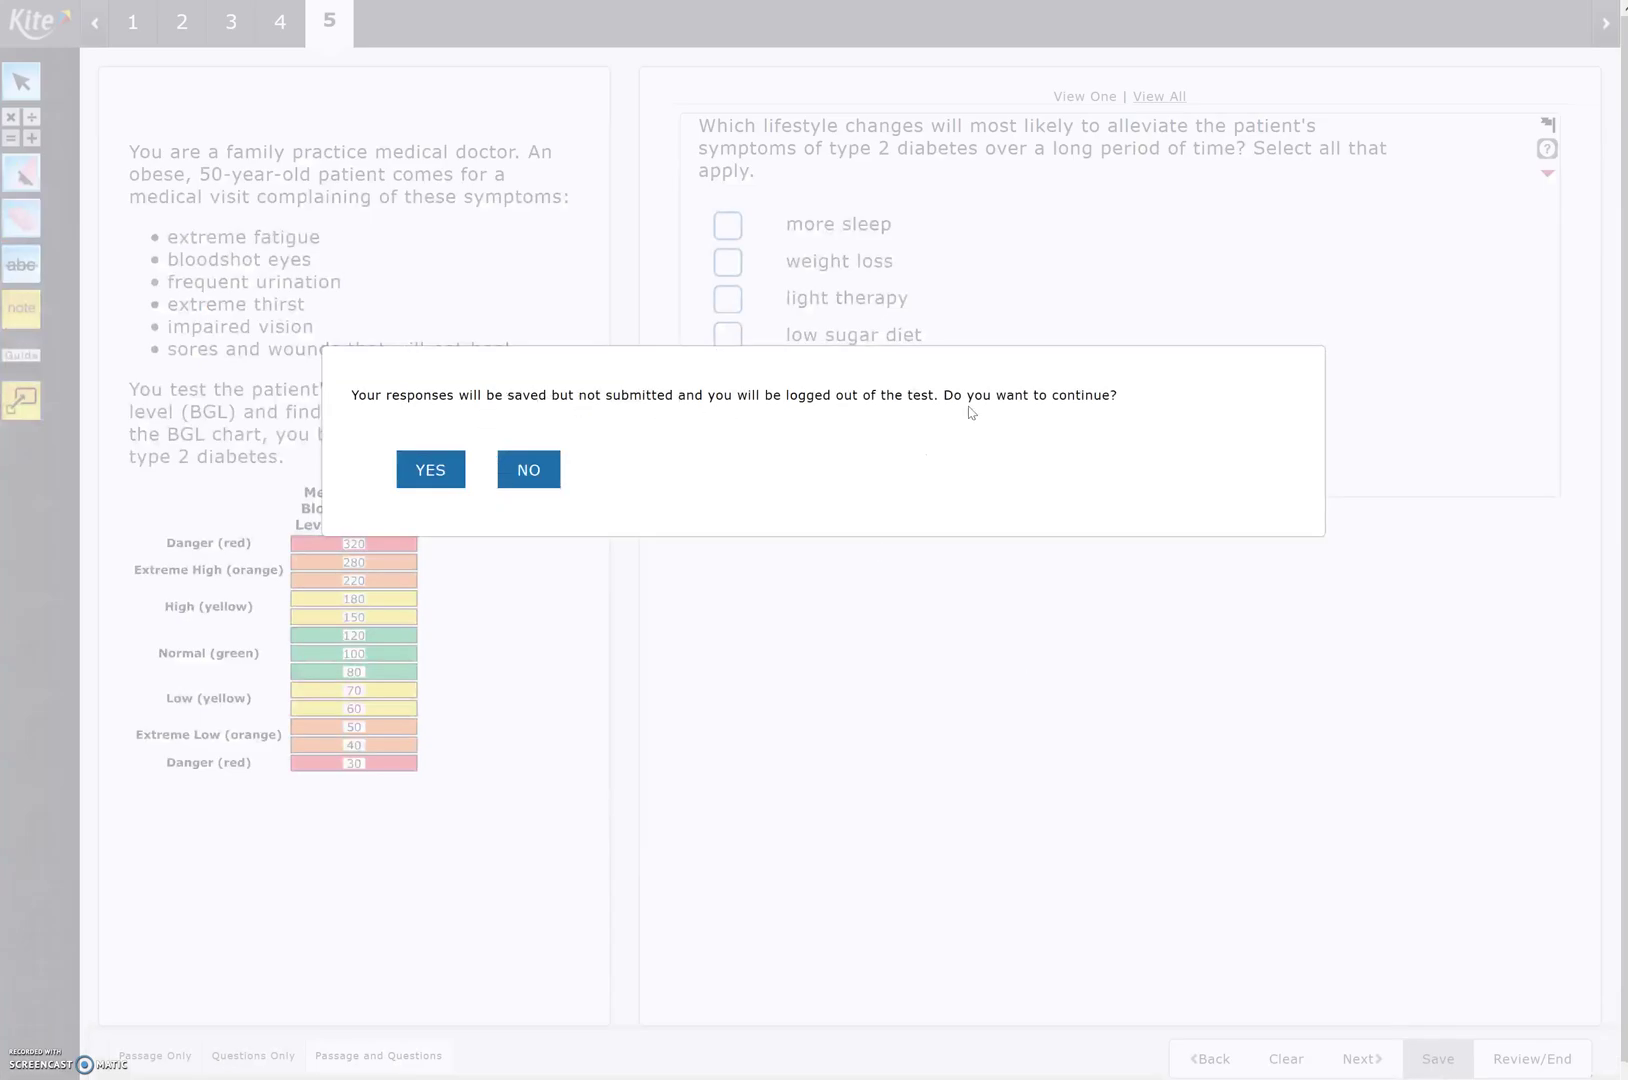
{"action": "left_click", "coordinate": [430, 470]}
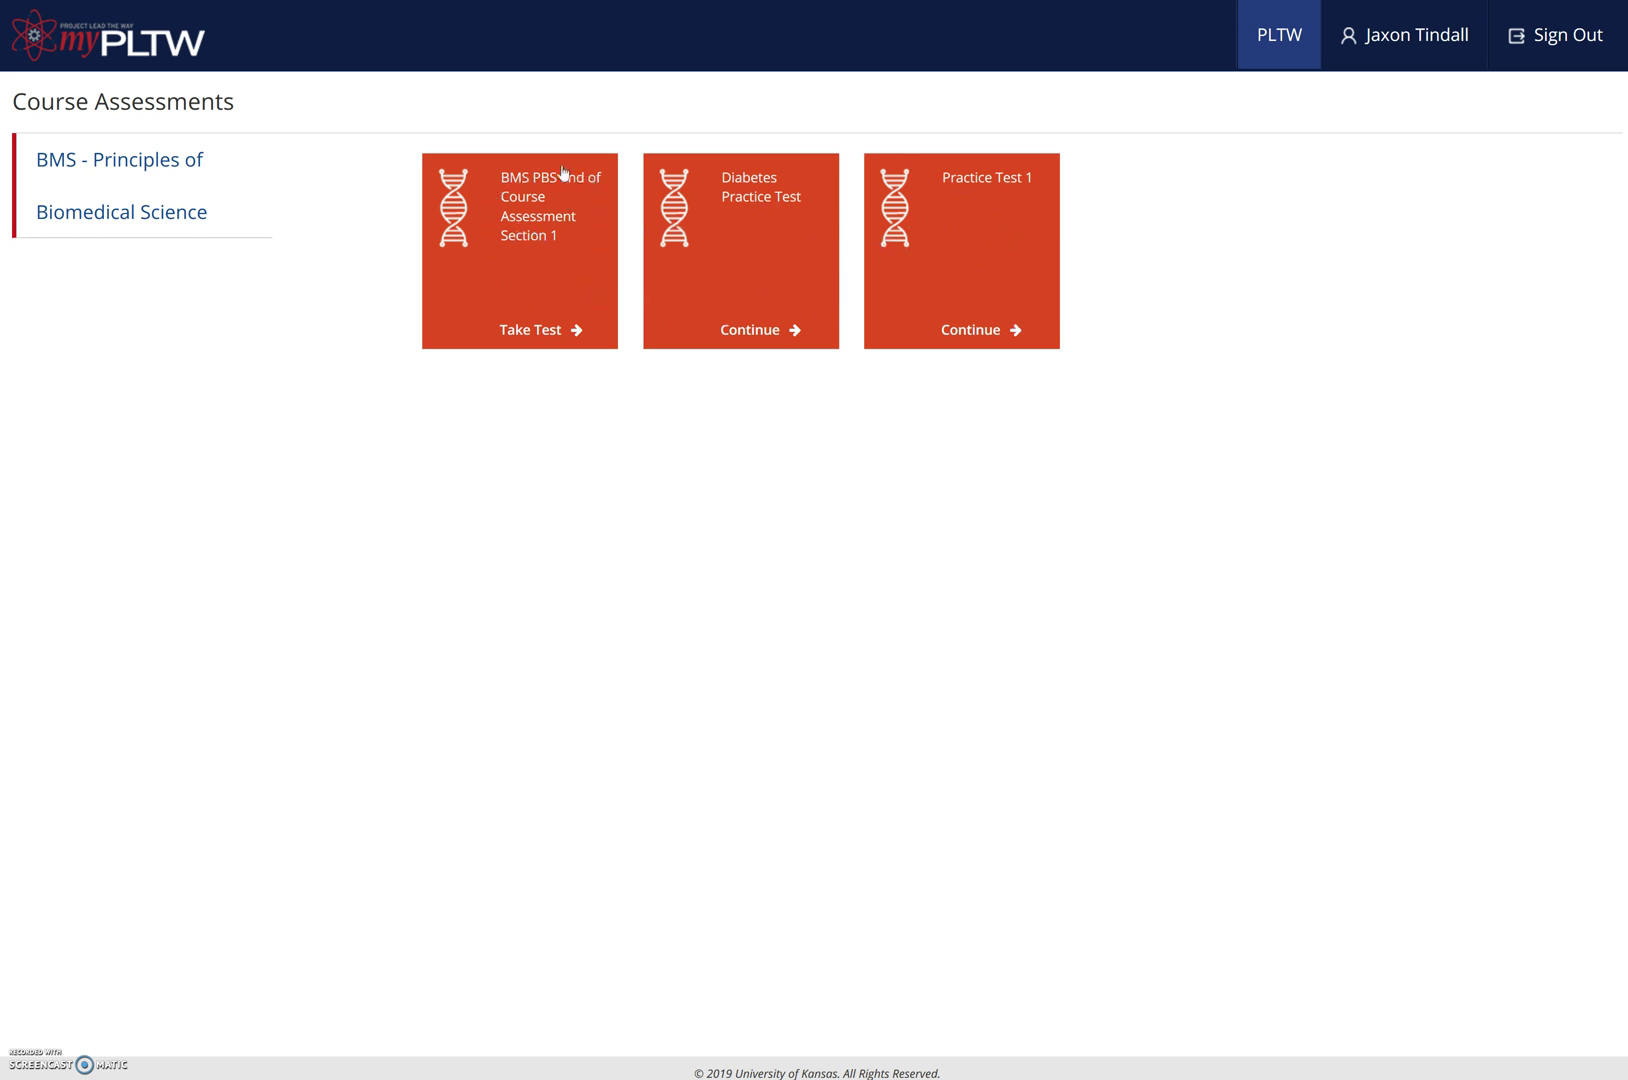
Step: Choose Take Test on the BMS PBS End of Course Assessment Section 1 card
{"action": "left_click", "coordinate": [526, 253]}
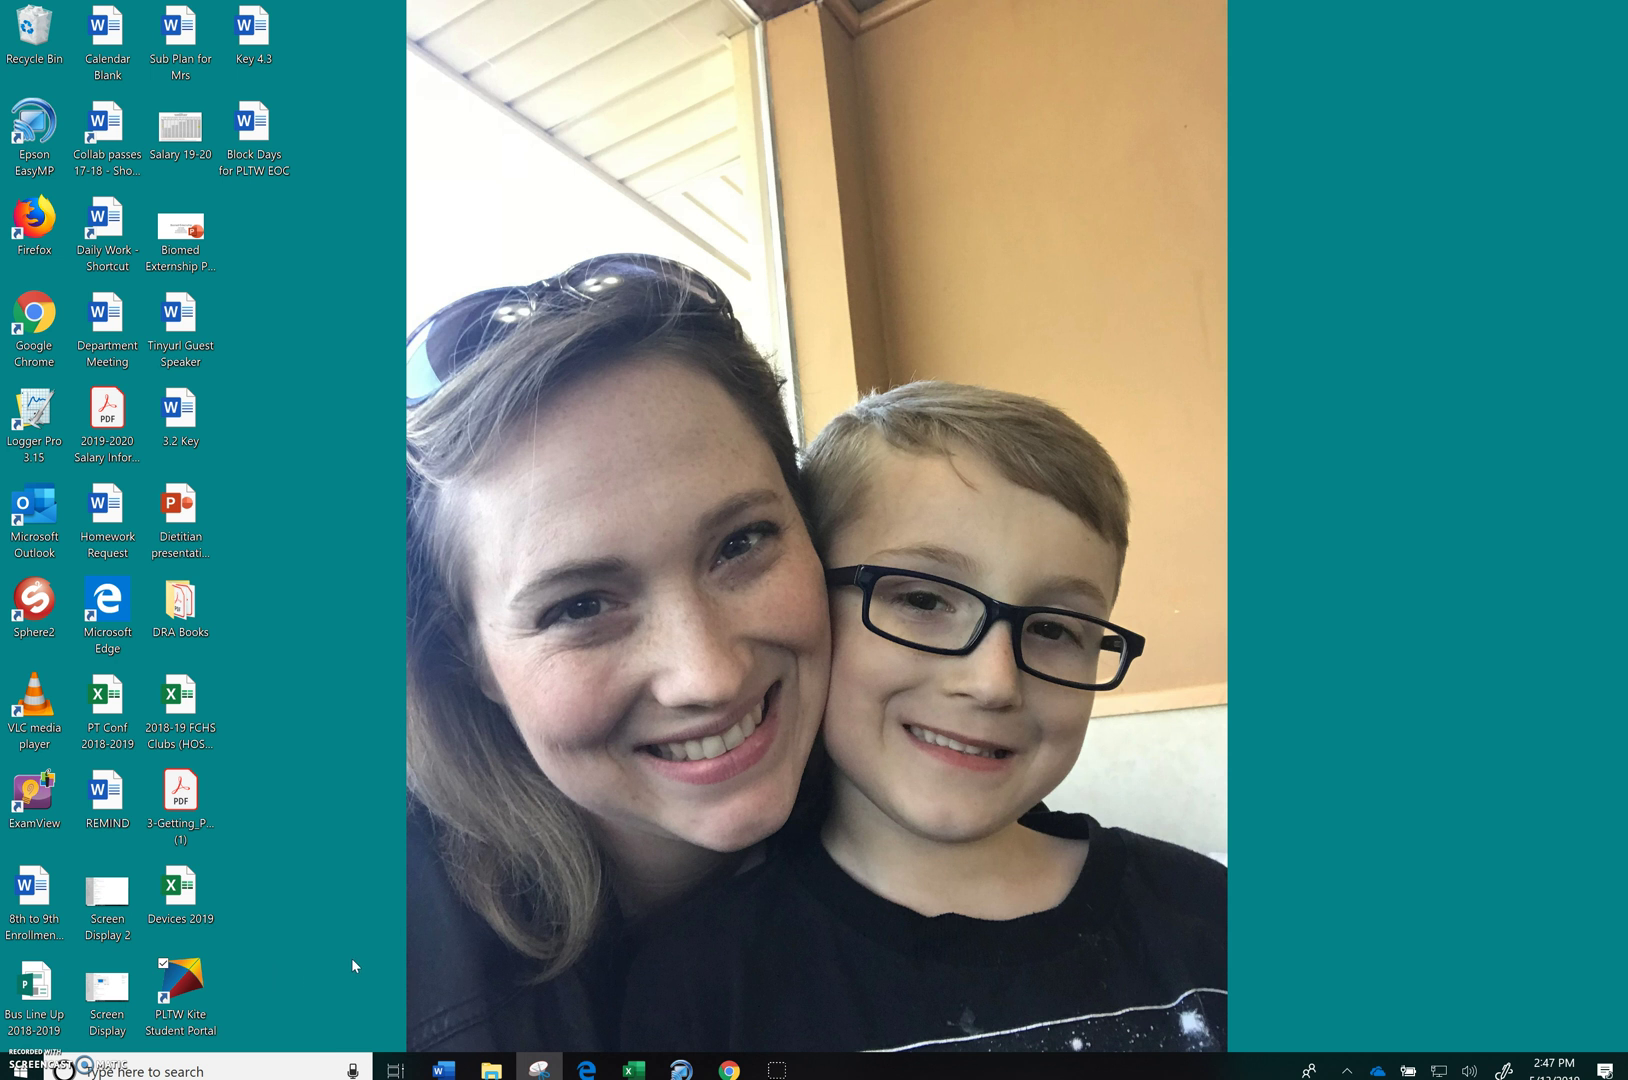
{"action": "left_click_drag", "start_coordinate": [181, 983], "coordinate": [555, 197]}
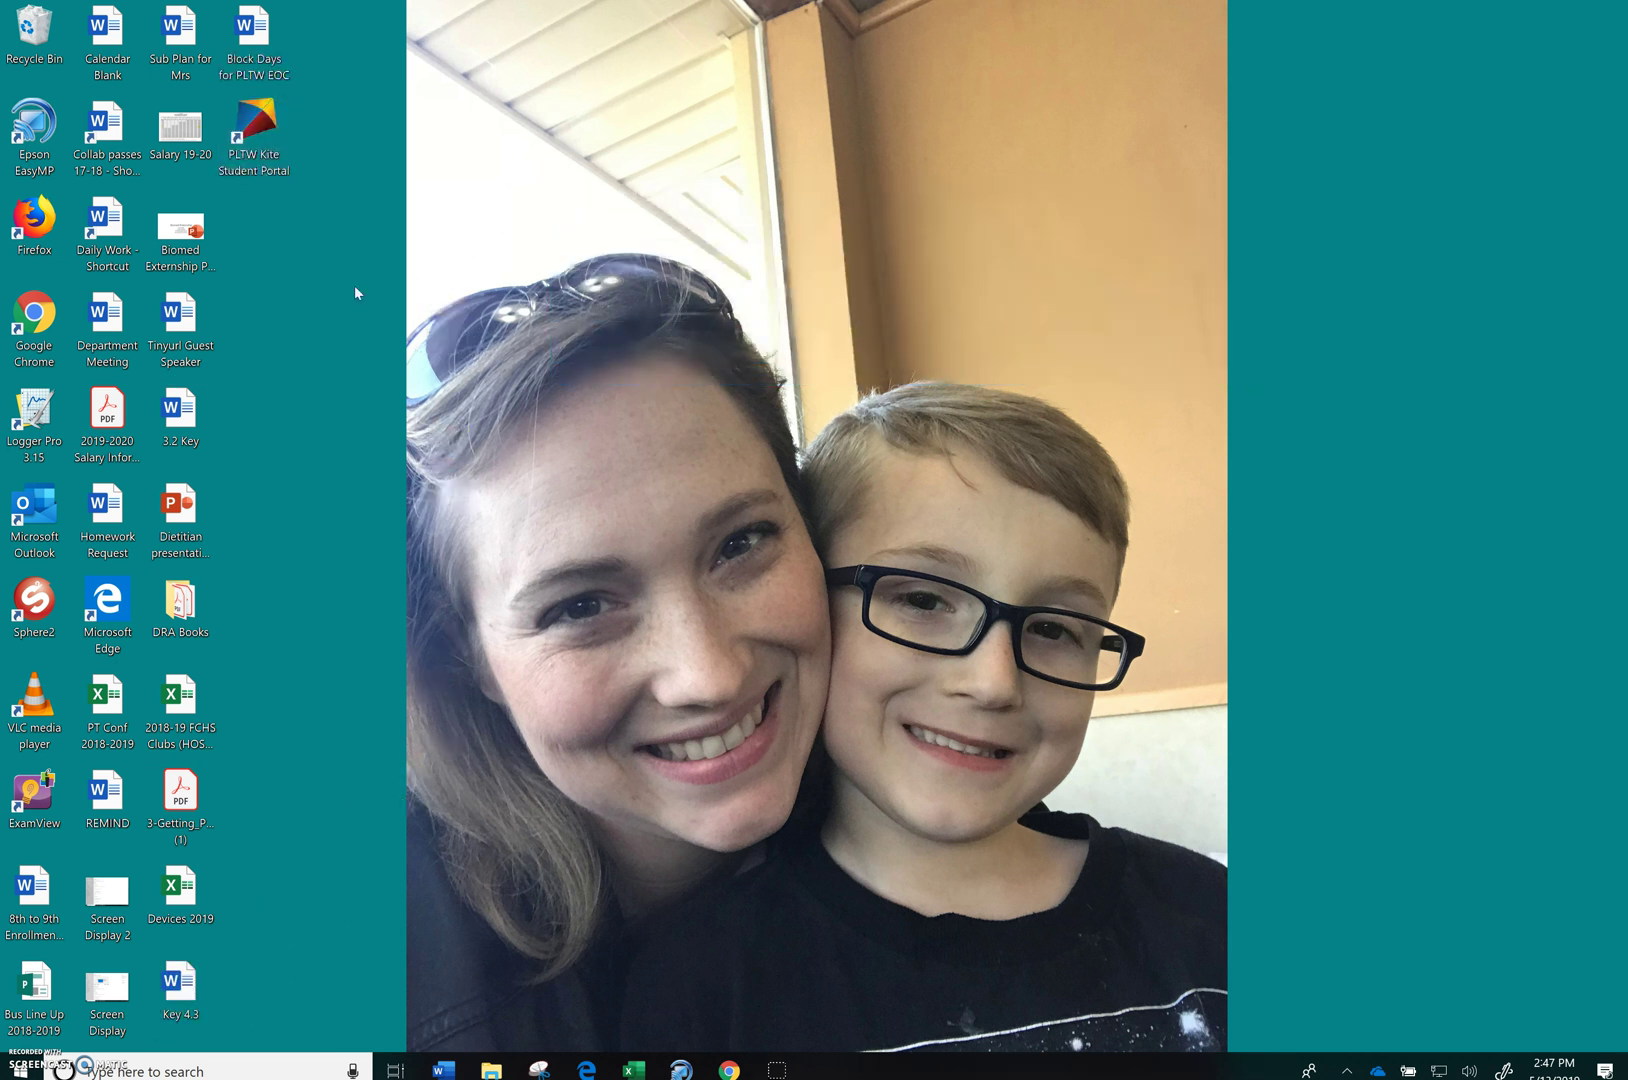
{"action": "left_click_drag", "start_coordinate": [252, 135], "coordinate": [268, 464]}
{"action": "left_click_drag", "start_coordinate": [183, 515], "coordinate": [268, 1004]}
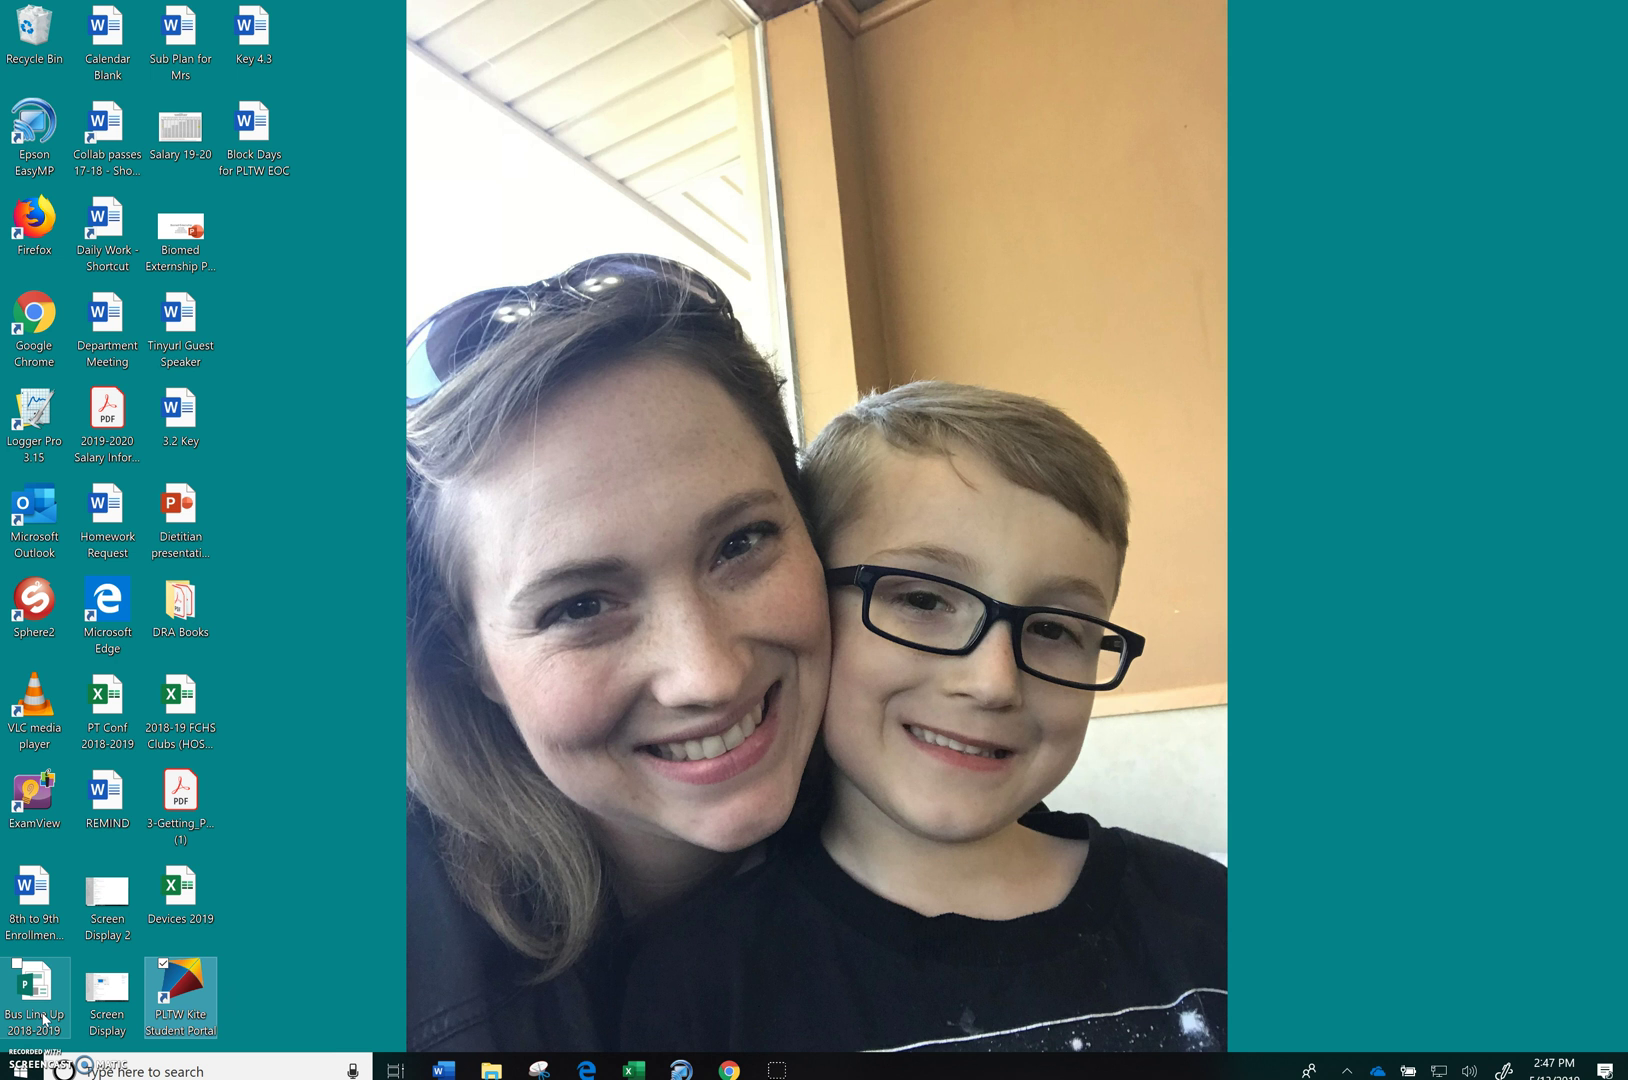
Step: Clear the selection from the desktop icon
{"action": "left_click", "coordinate": [8, 1050]}
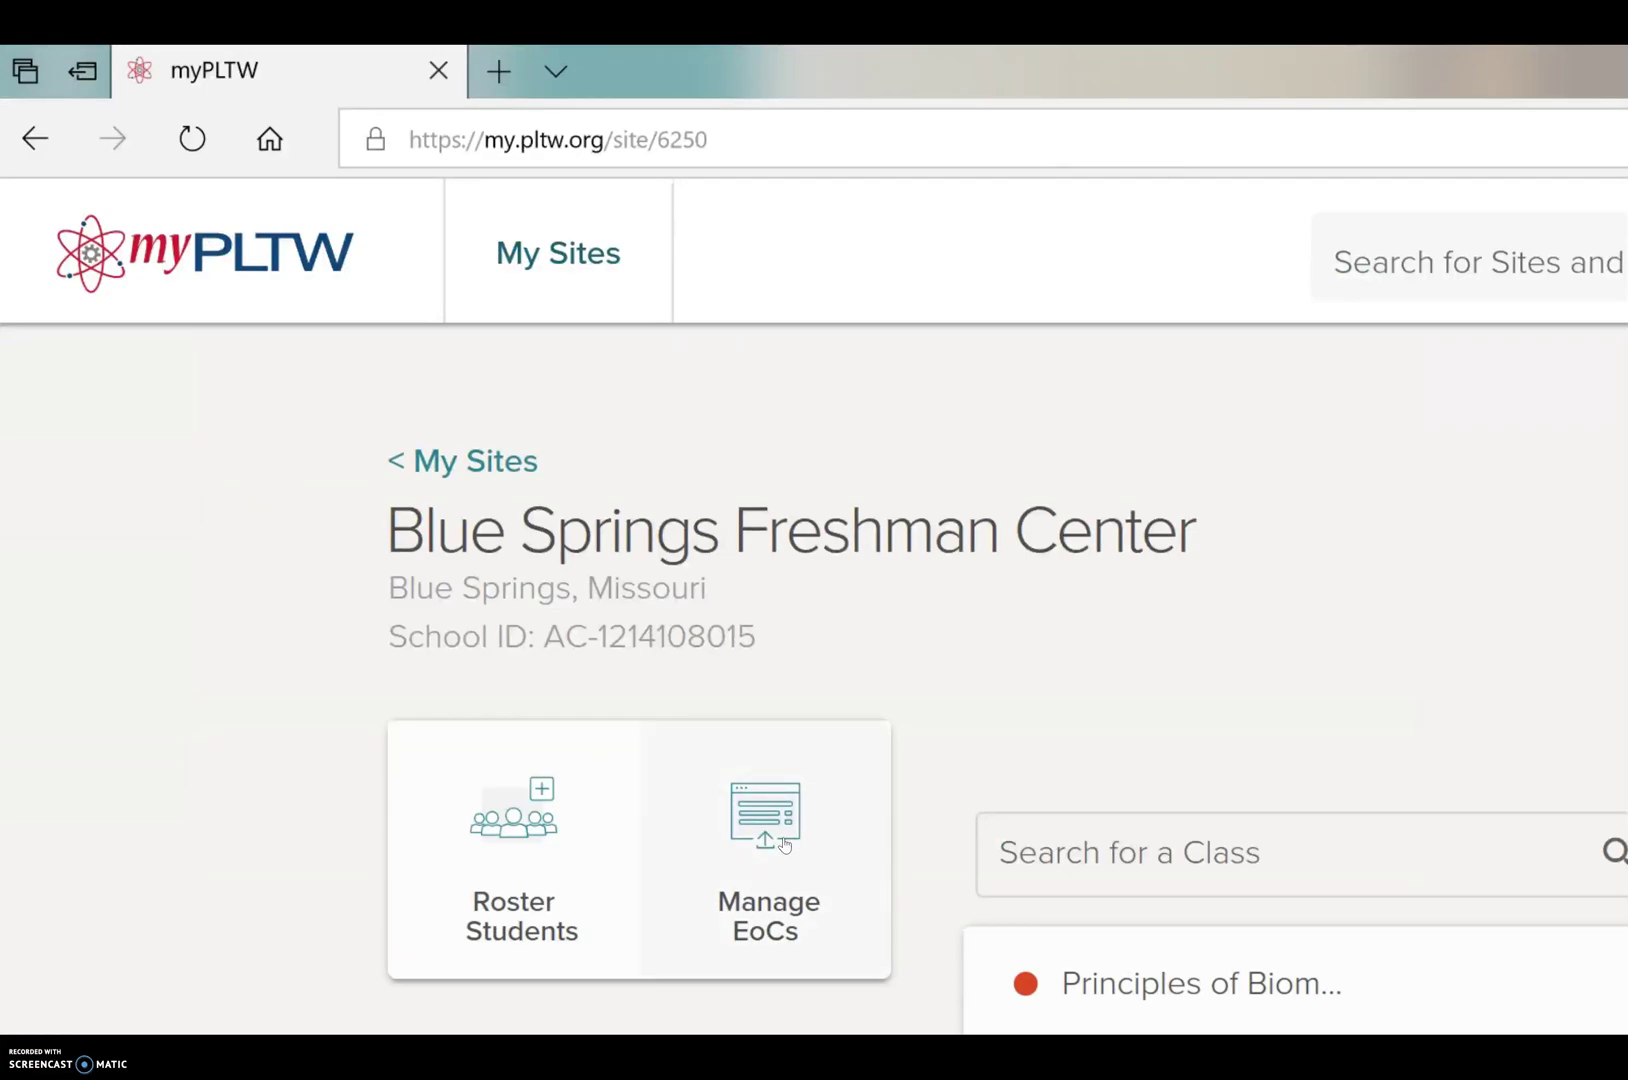
Step: Under Manage EoCs, check which test days have daily access codes, then list the test sessions
{"action": "left_click", "coordinate": [572, 898]}
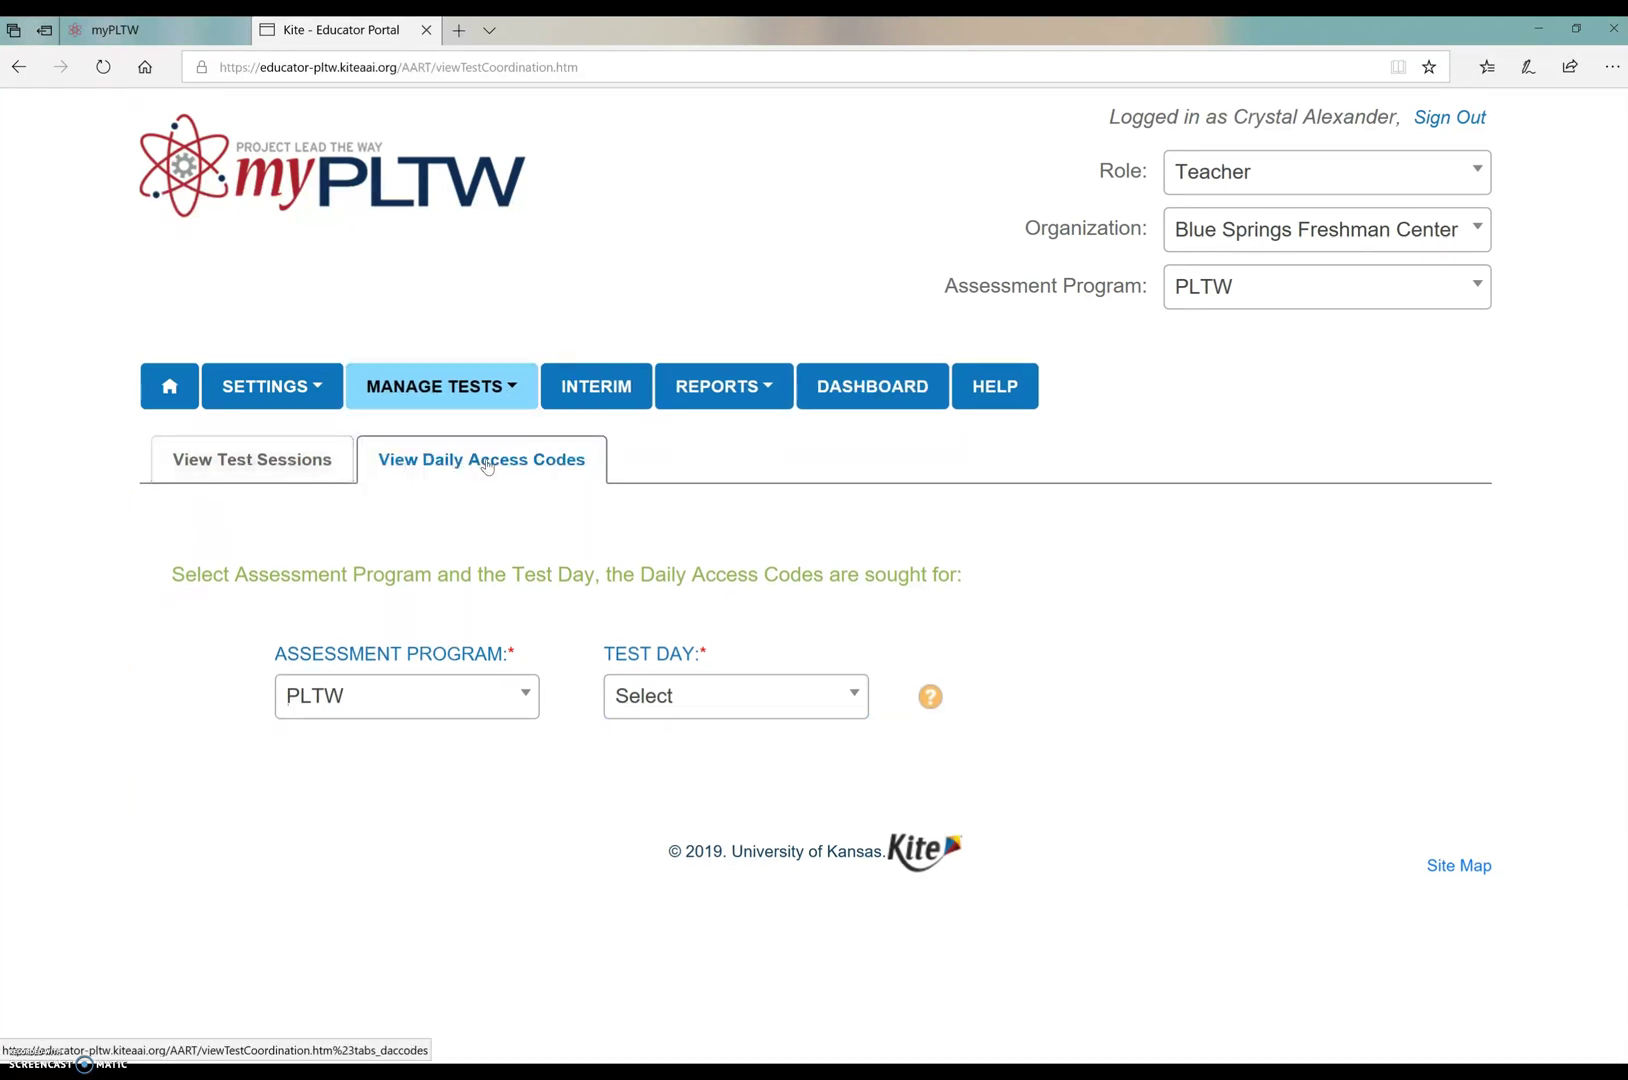
{"action": "left_click", "coordinate": [731, 706]}
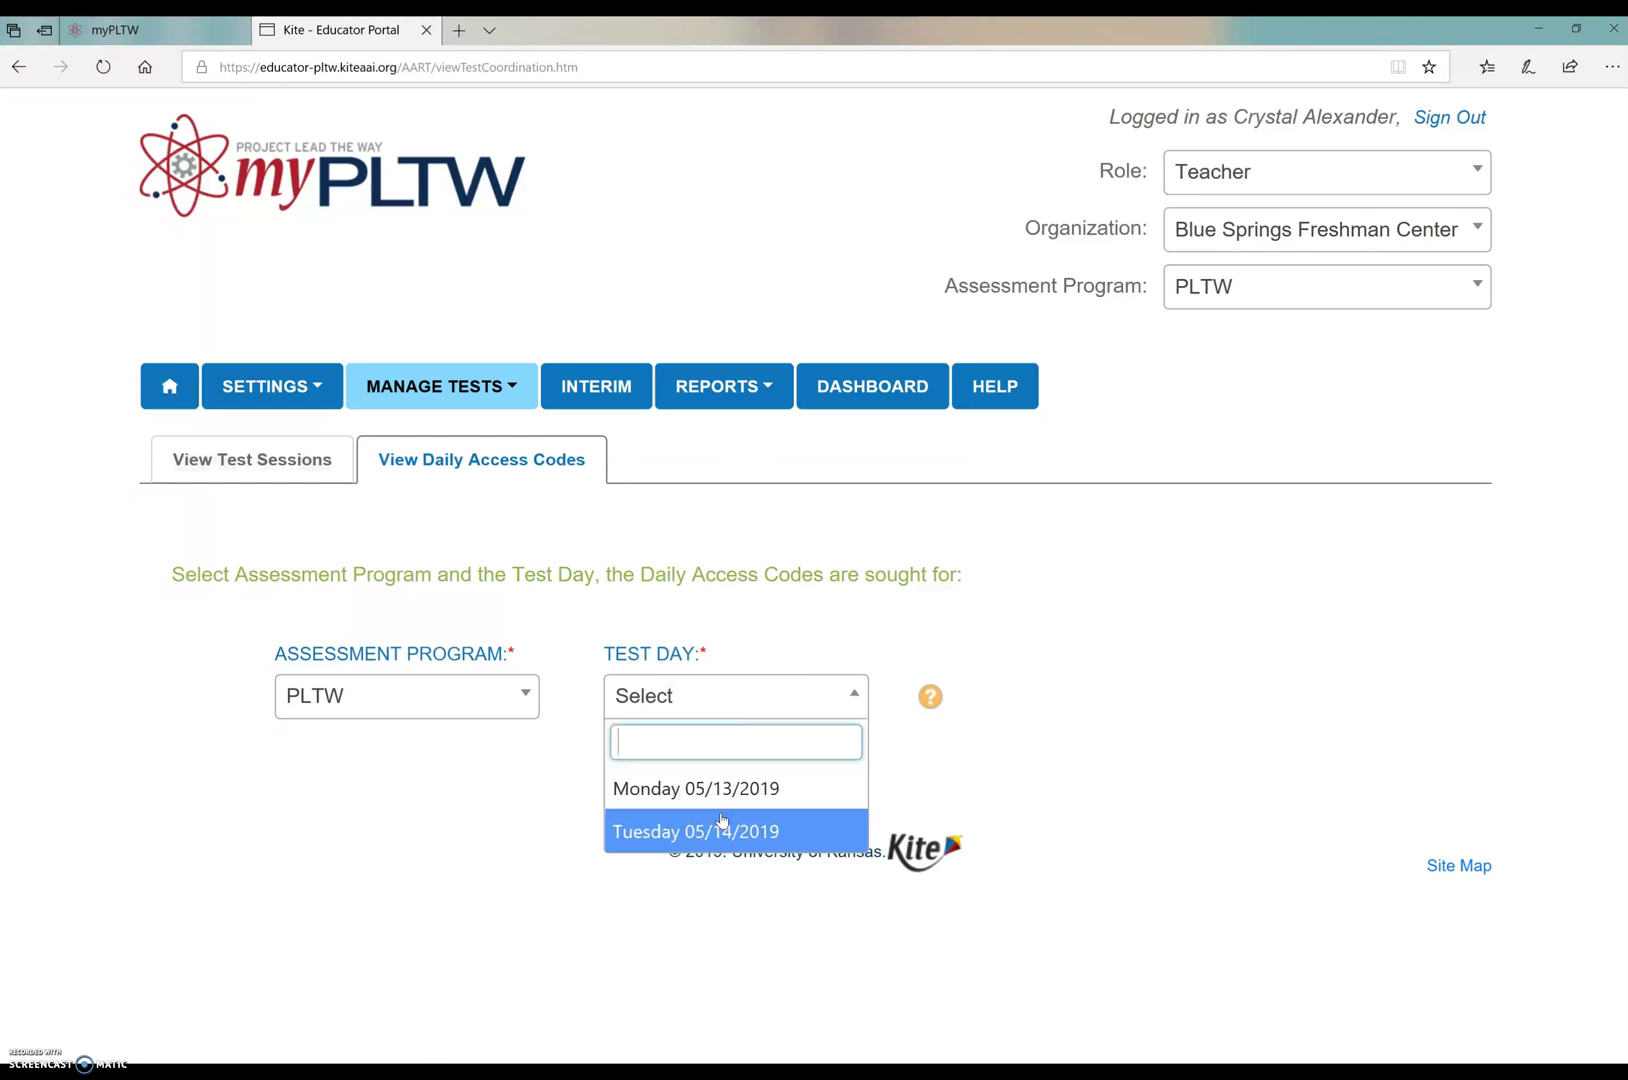
{"action": "left_click", "coordinate": [722, 538]}
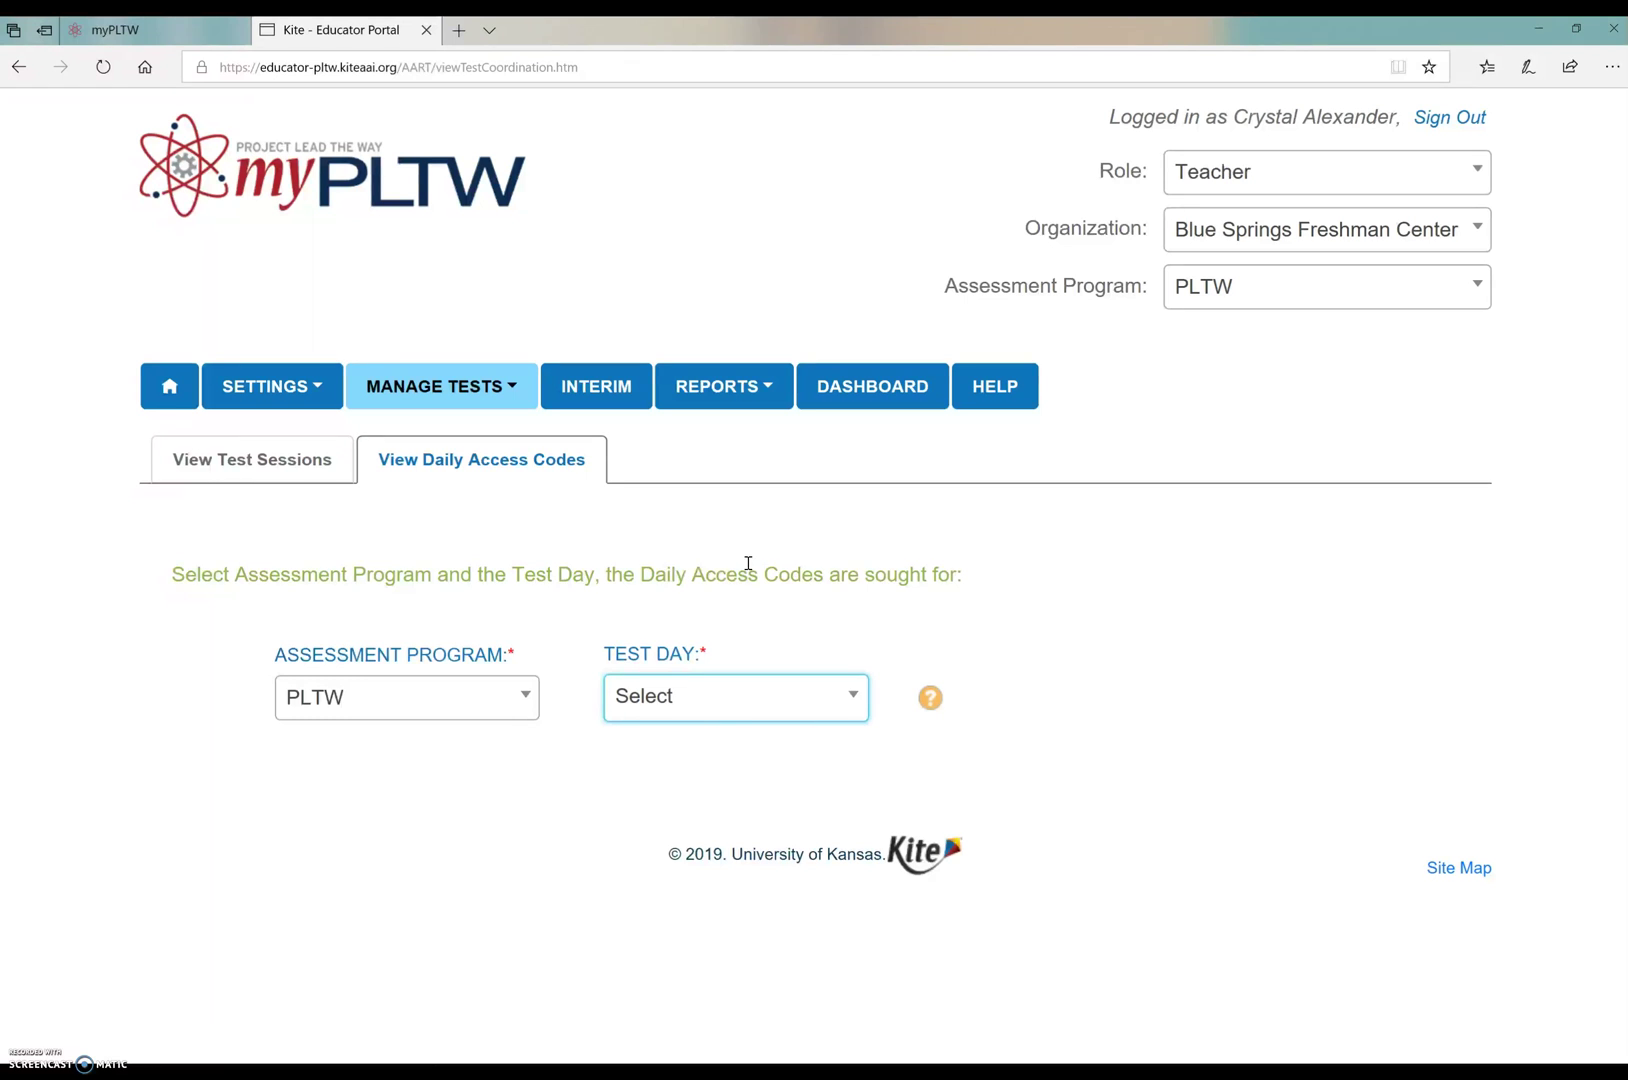
{"action": "left_click", "coordinate": [311, 466]}
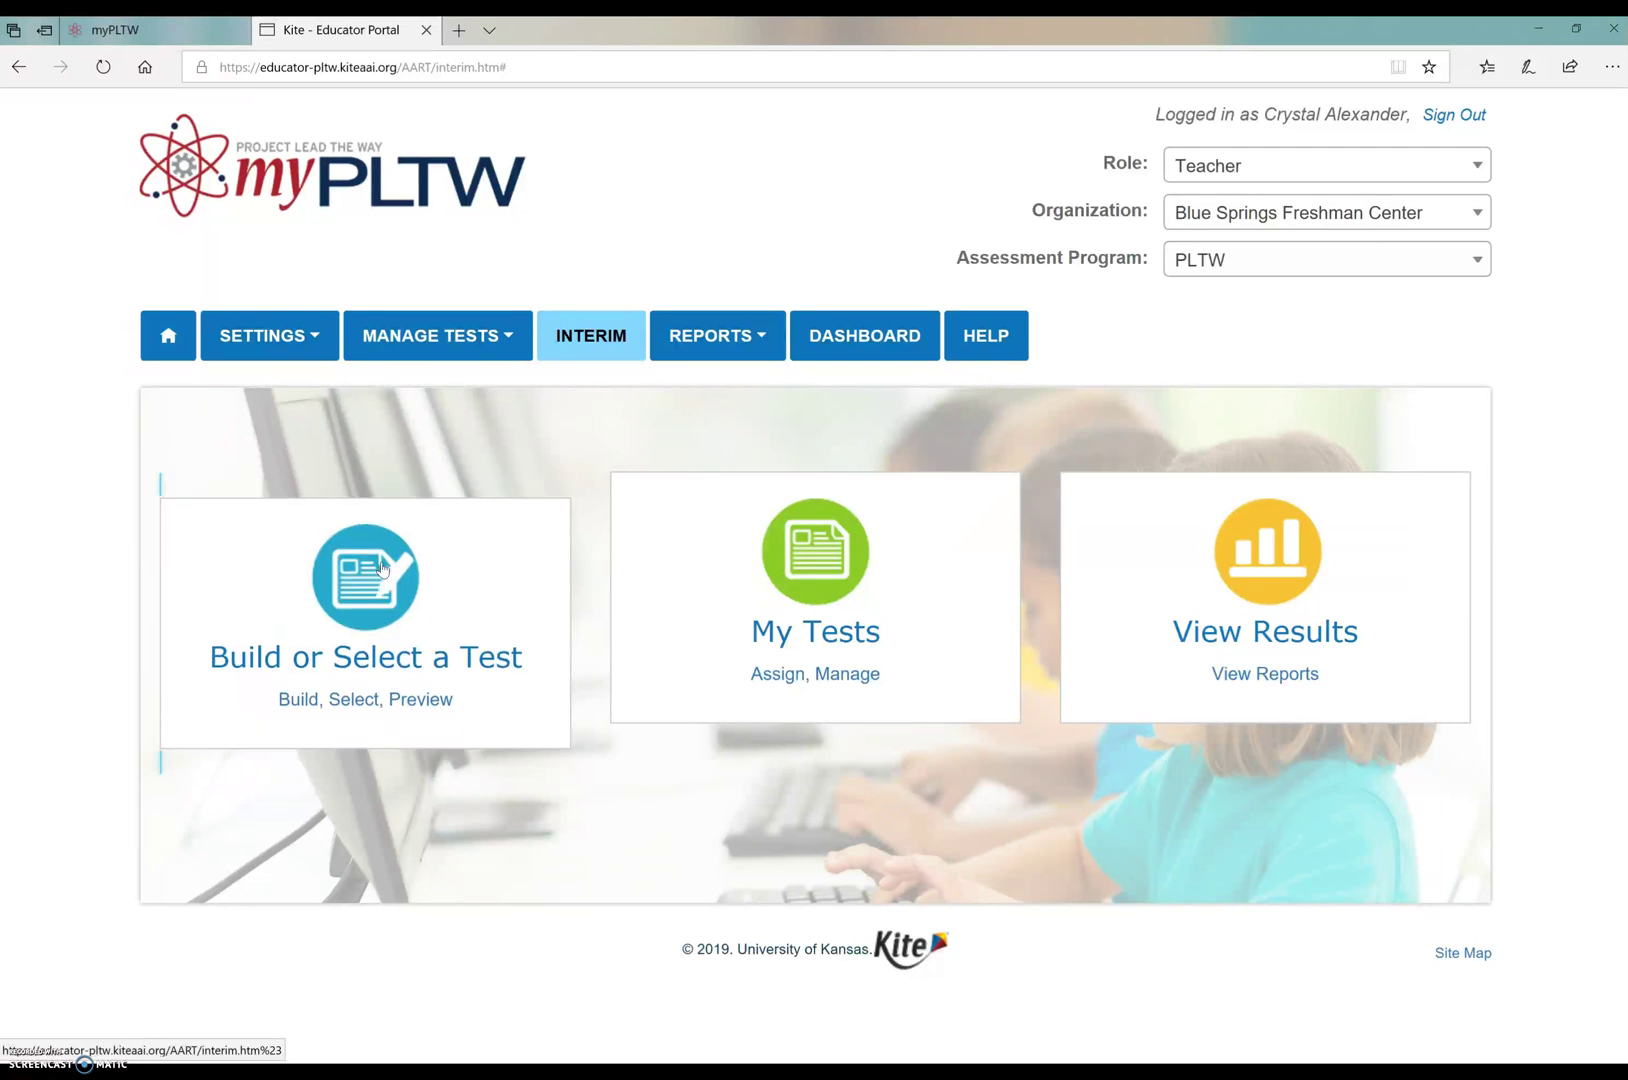
Step: Start building a test from existing tests for the course BMS - Principles of Biomedical Science
{"action": "left_click", "coordinate": [382, 568]}
{"action": "left_click", "coordinate": [369, 509]}
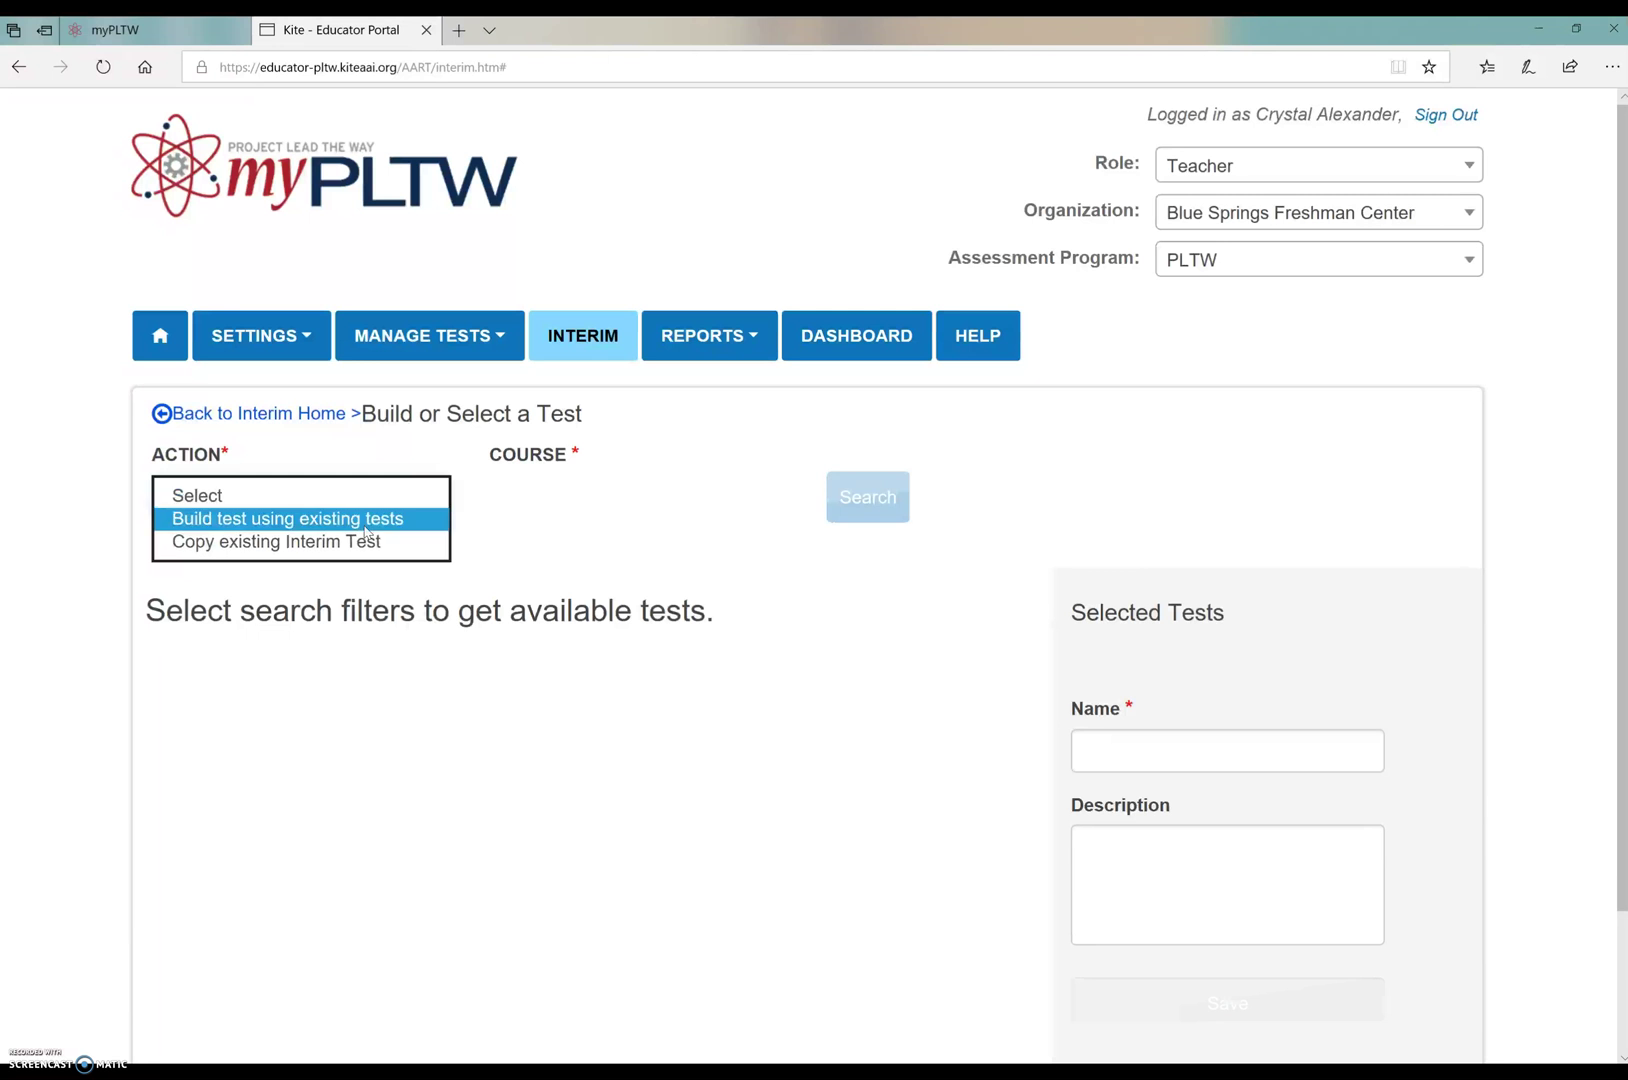
{"action": "left_click", "coordinate": [366, 521]}
{"action": "left_click", "coordinate": [617, 505]}
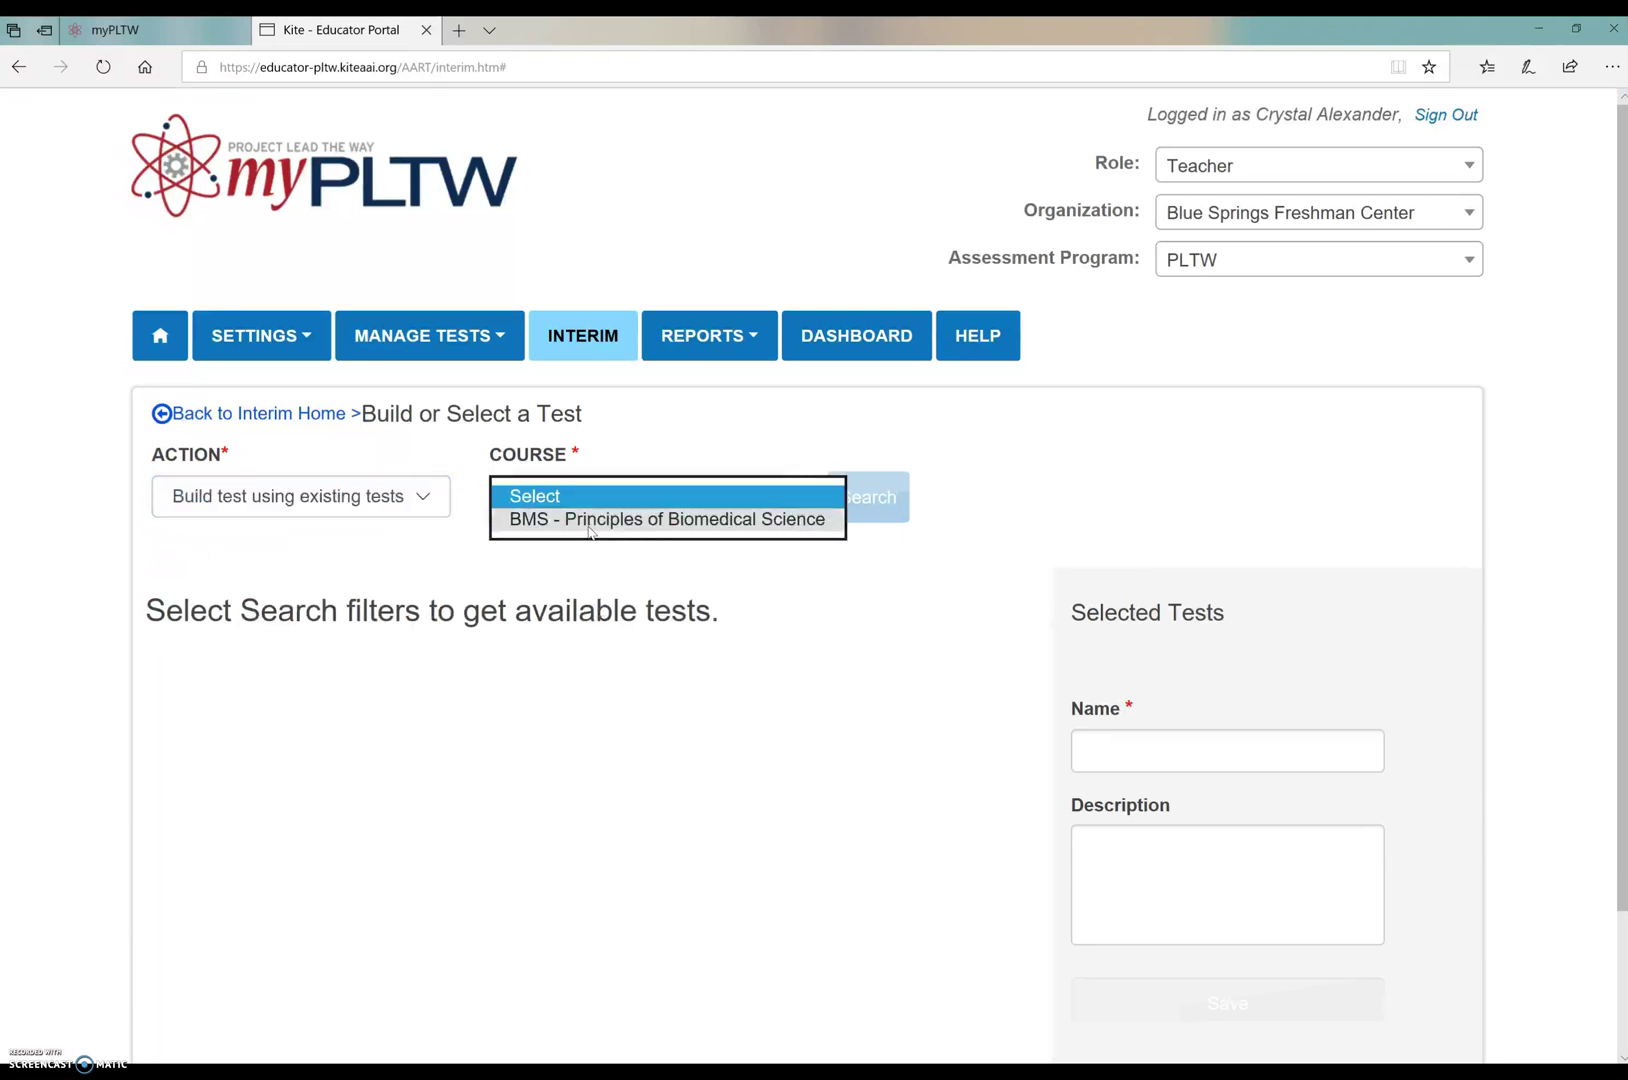
{"action": "left_click", "coordinate": [593, 522]}
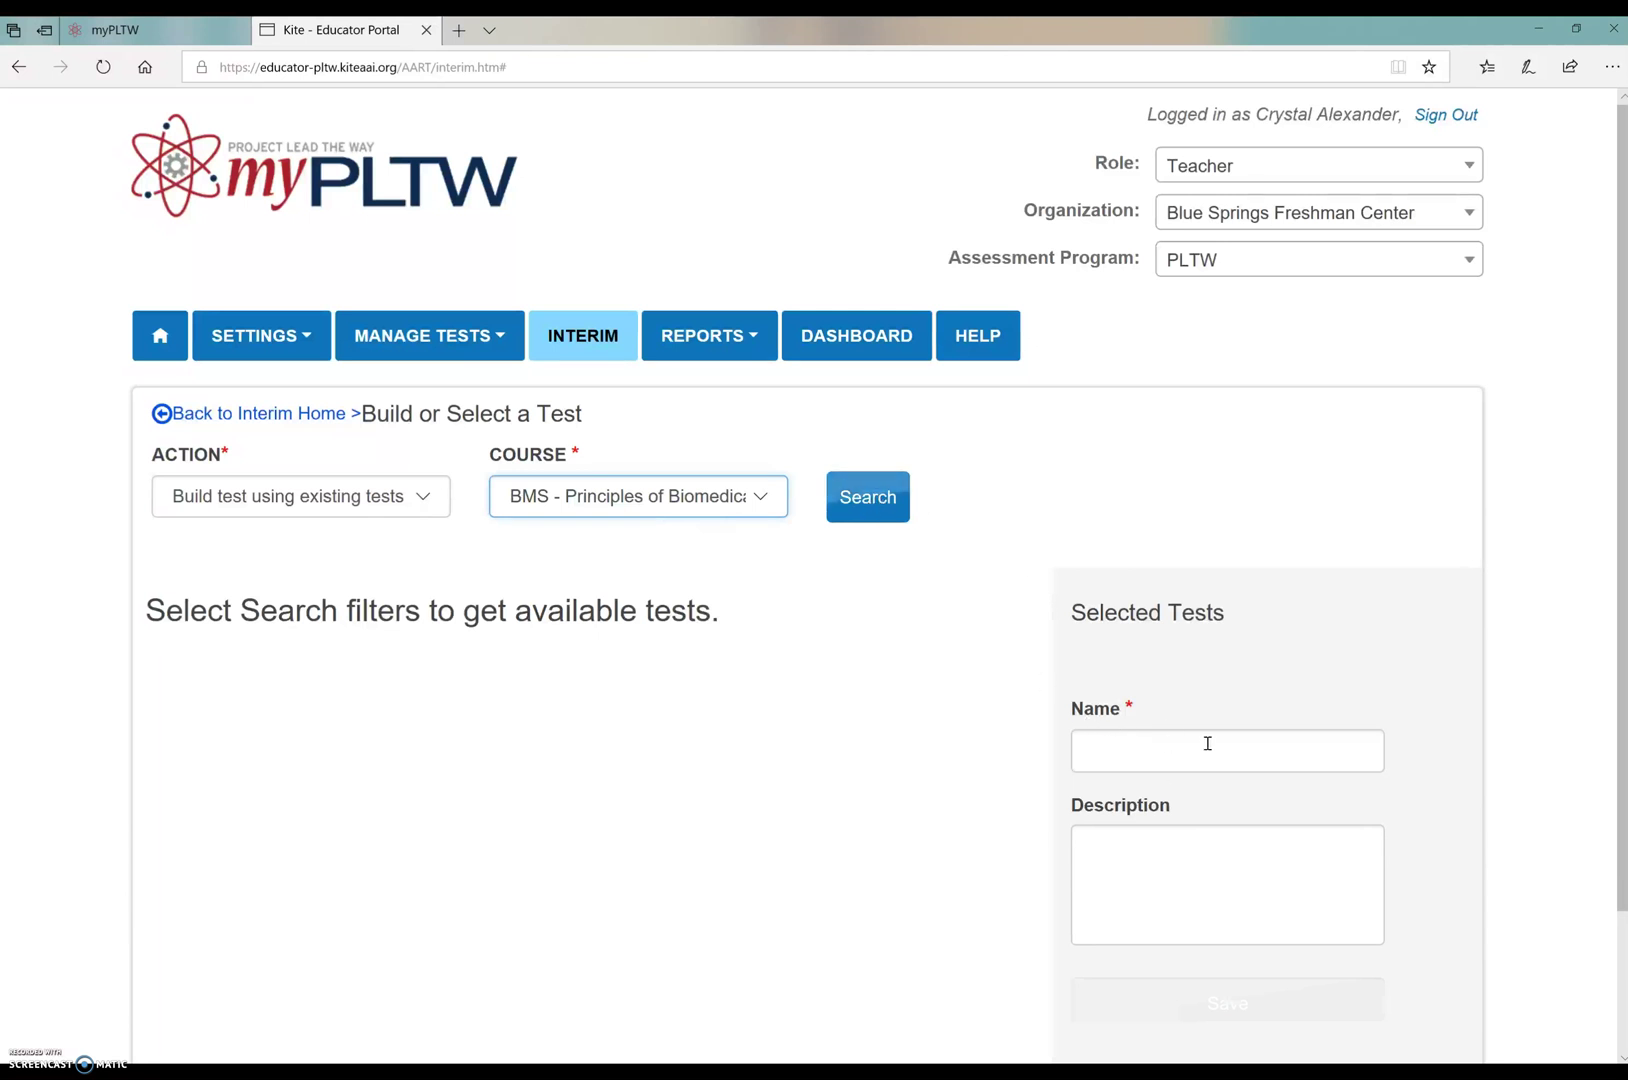
Step: Open the Data Extracts report from the Reports menu
{"action": "scroll", "coordinate": [1162, 848], "scroll_direction": "down", "scroll_amount": 2}
{"action": "scroll", "coordinate": [1270, 880], "scroll_direction": "up", "scroll_amount": 2}
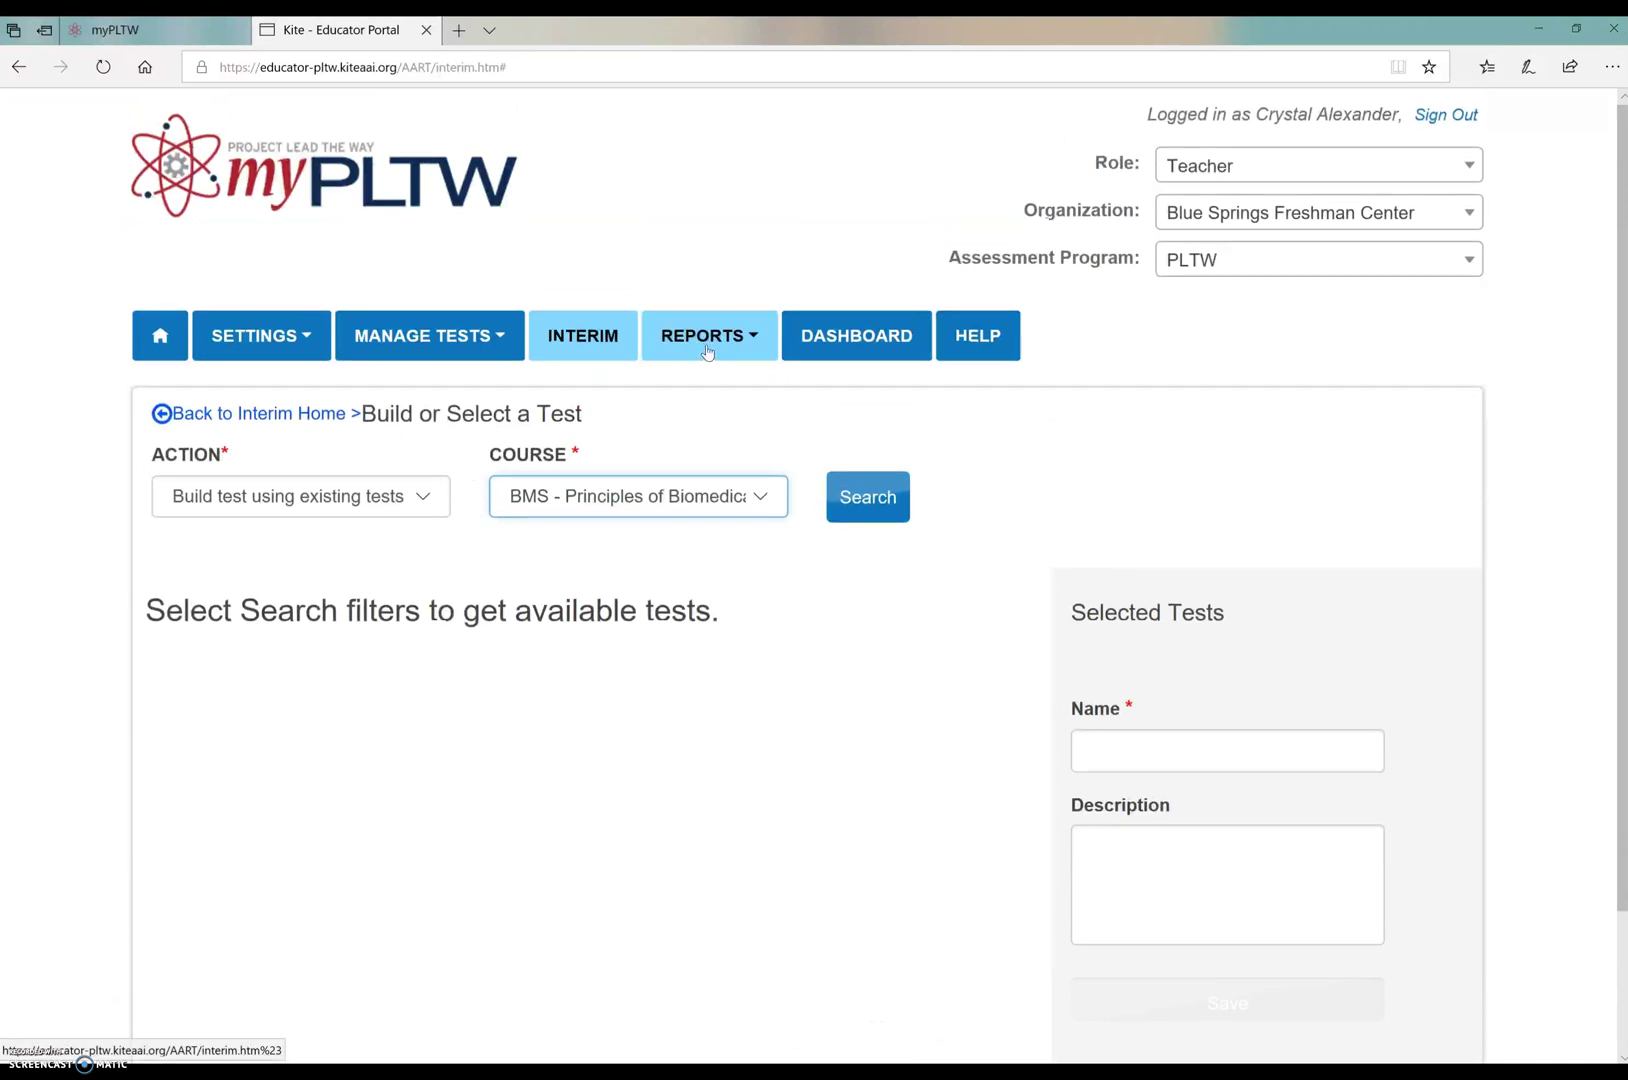
{"action": "left_click", "coordinate": [707, 347]}
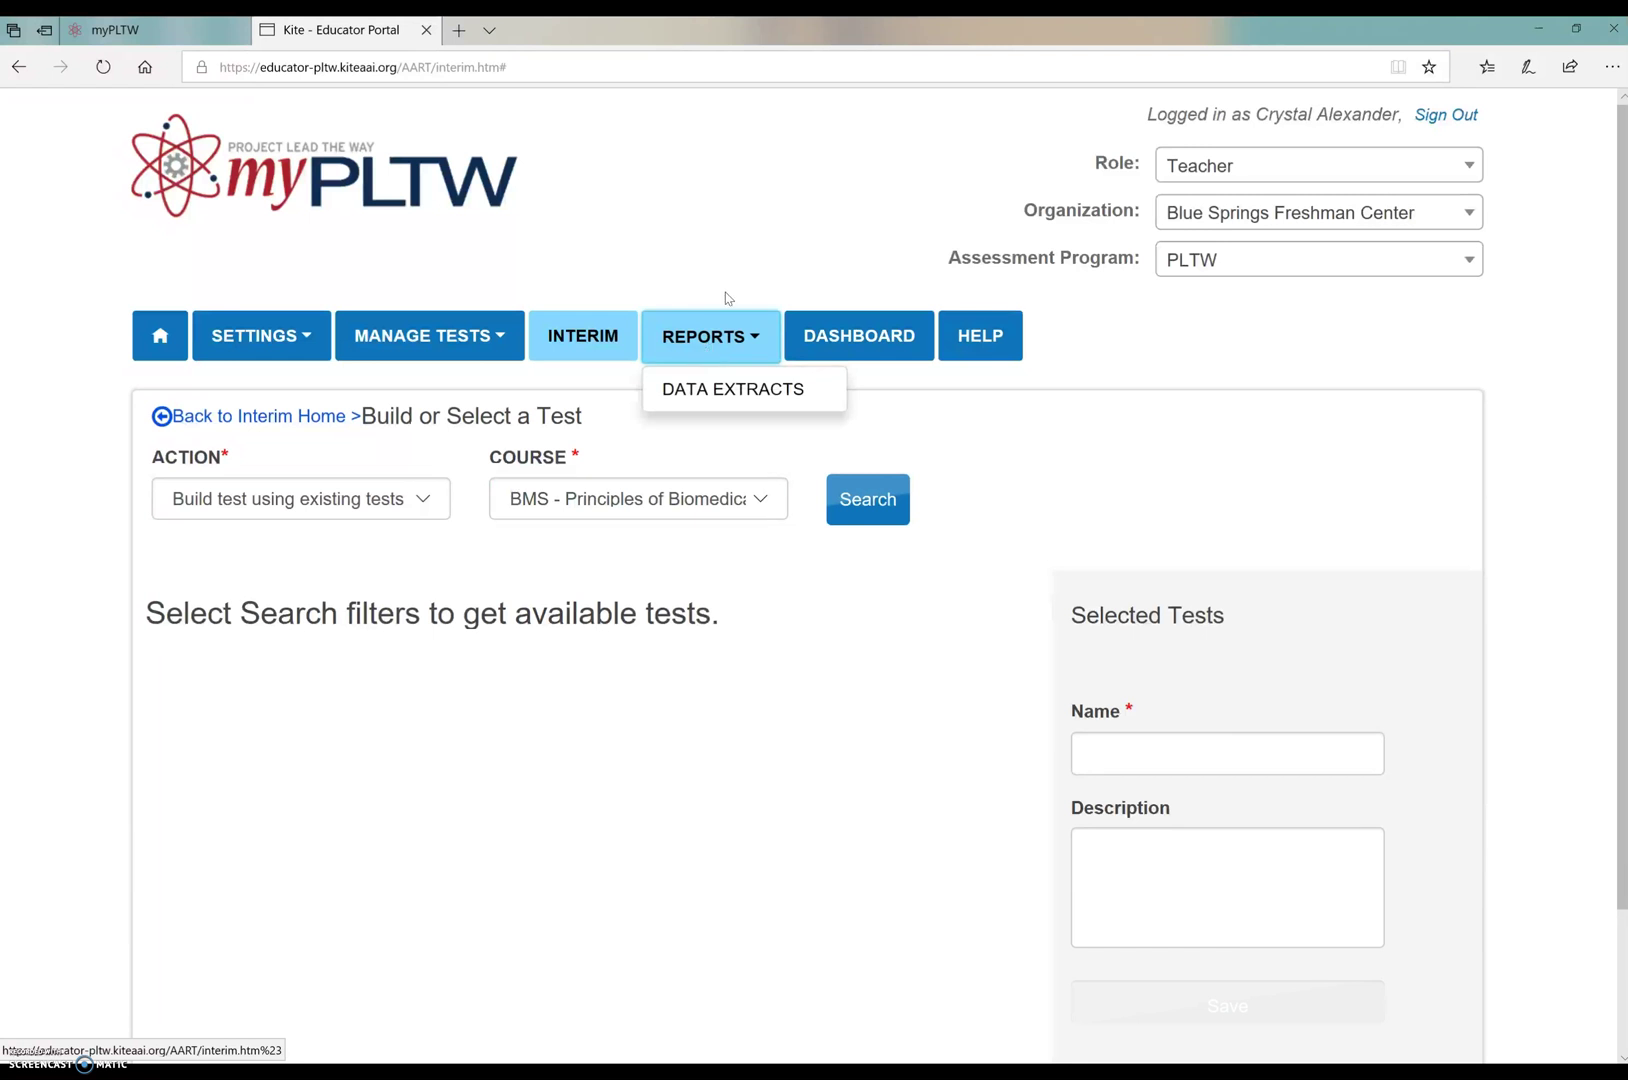
{"action": "left_click", "coordinate": [686, 343]}
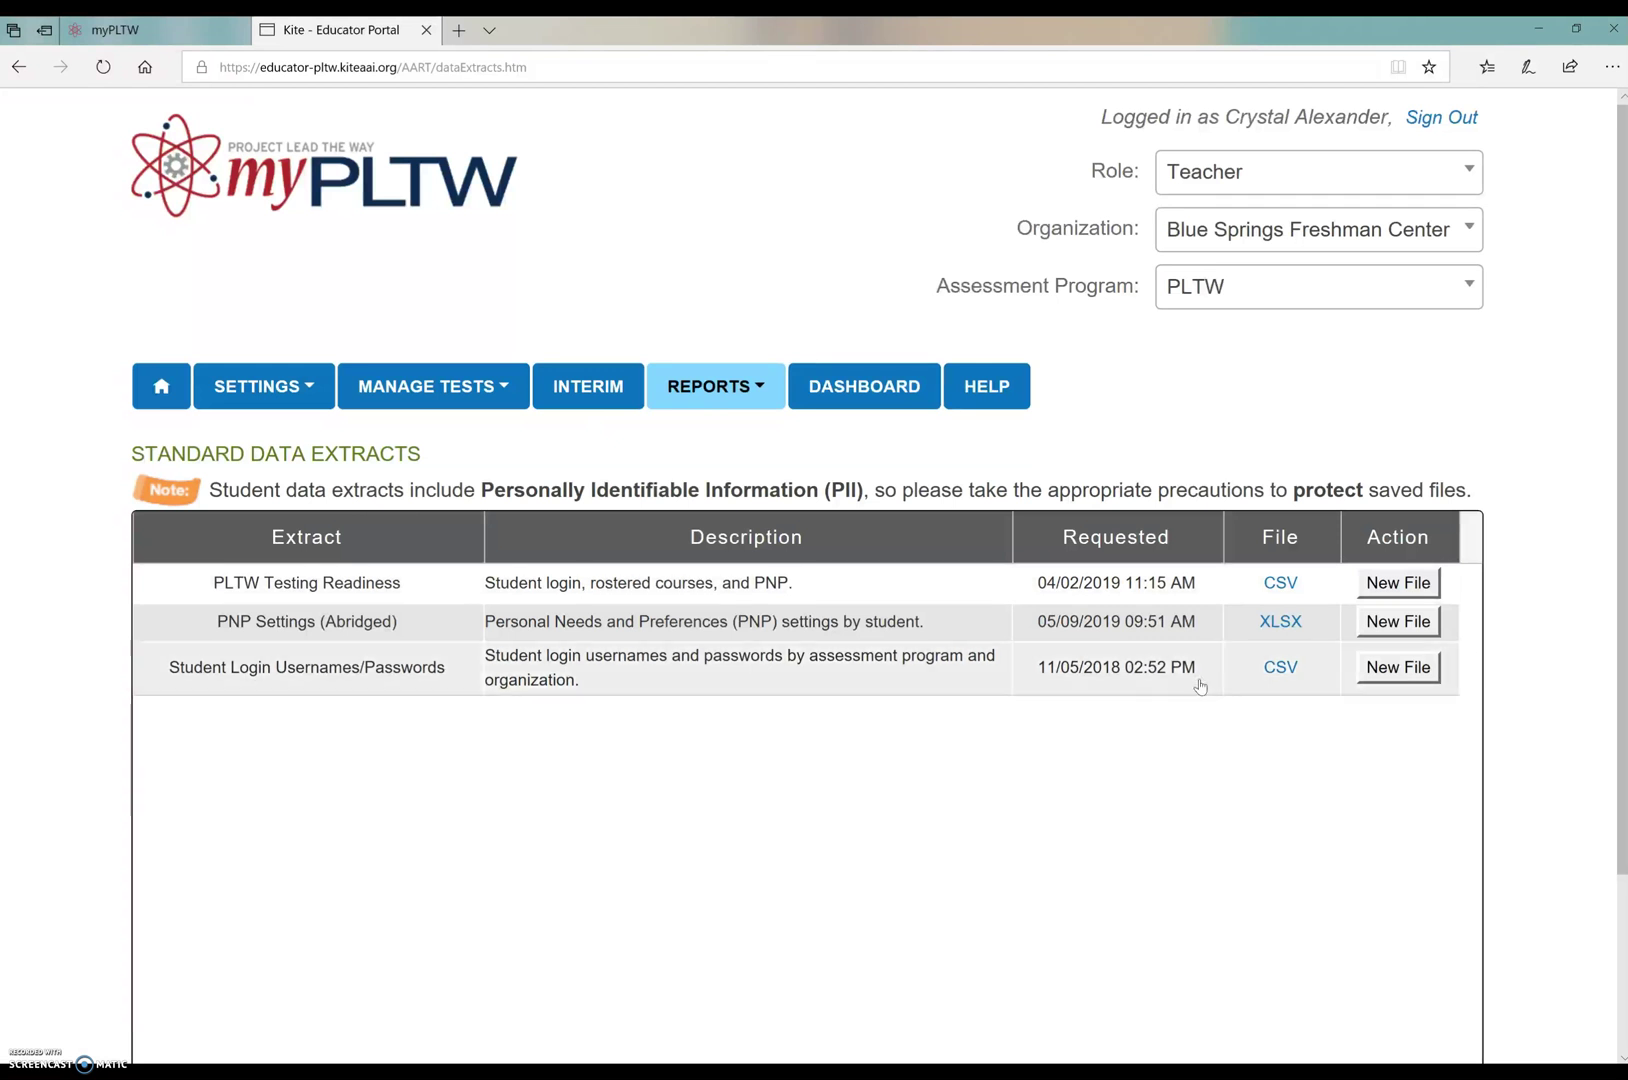
Step: View the school's Testing Summary with classroom test-session counts and students assigned
{"action": "left_click", "coordinate": [832, 398]}
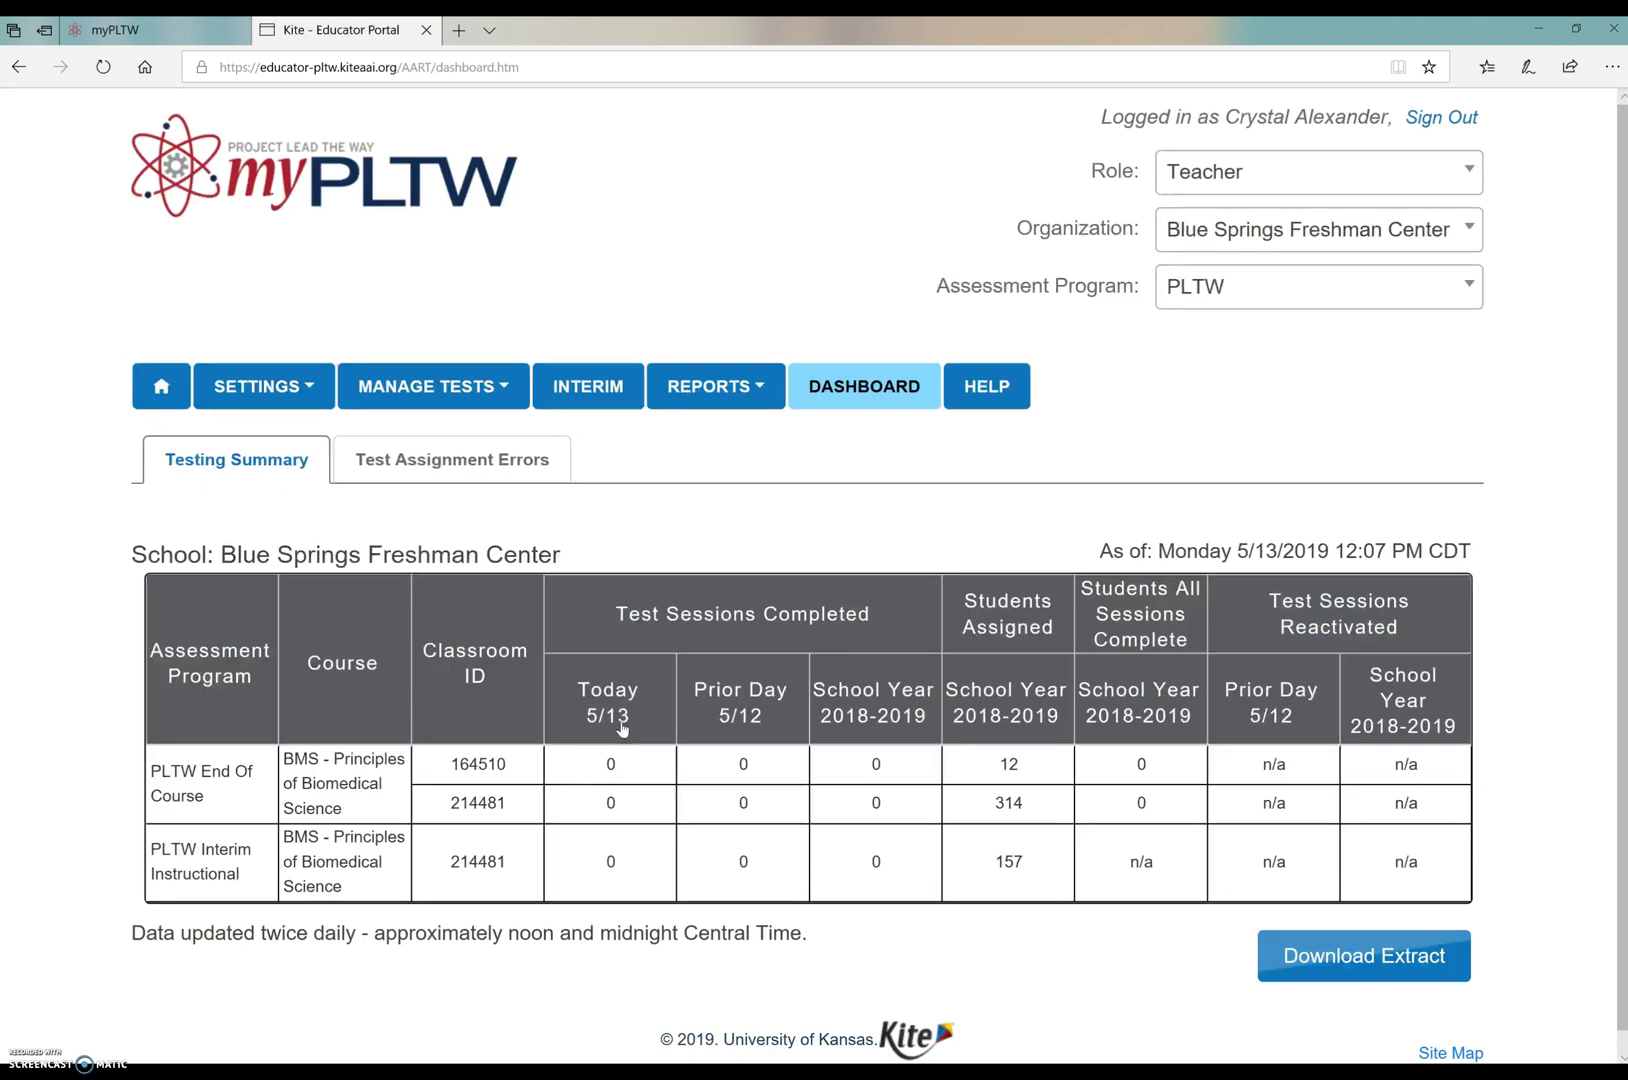